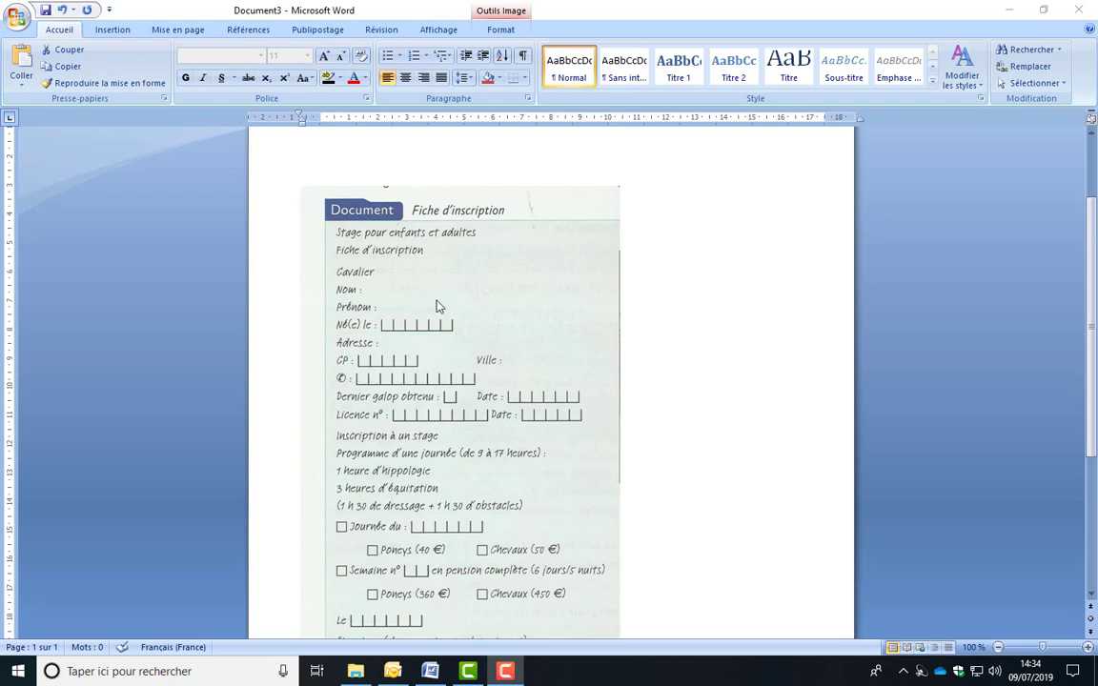
# Step: Compare the scanned registration form on page 2 with the typed form text on page 1
pyautogui.scroll(-2, 400, 300)
pyautogui.scroll(1, 402, 301)
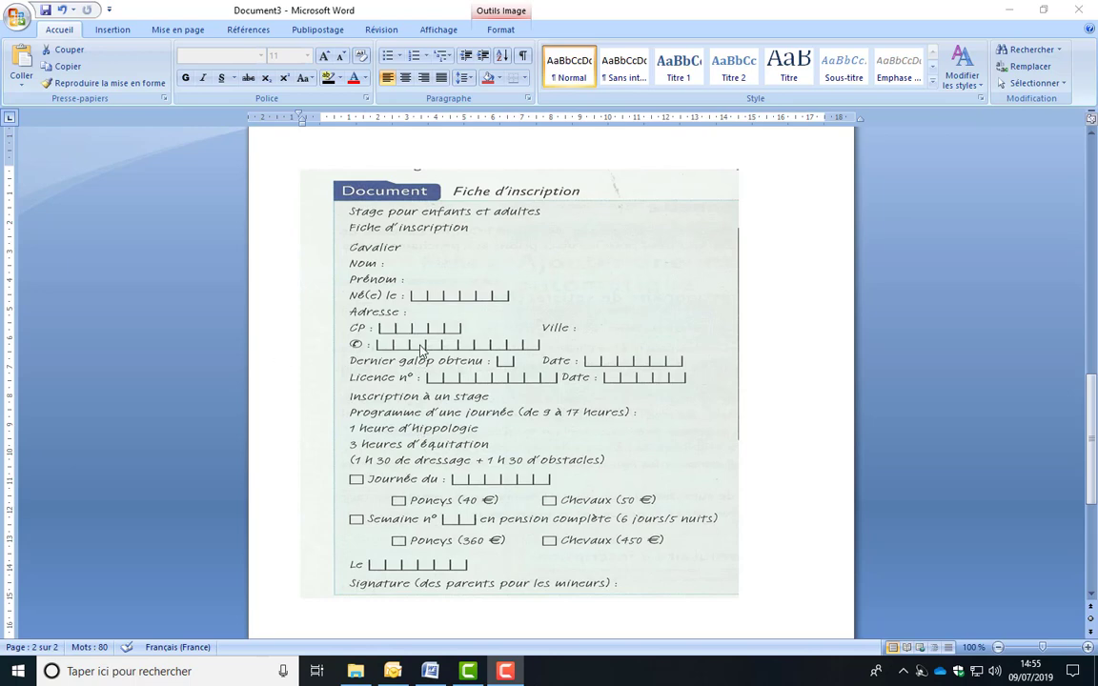
pyautogui.scroll(13, 419, 350)
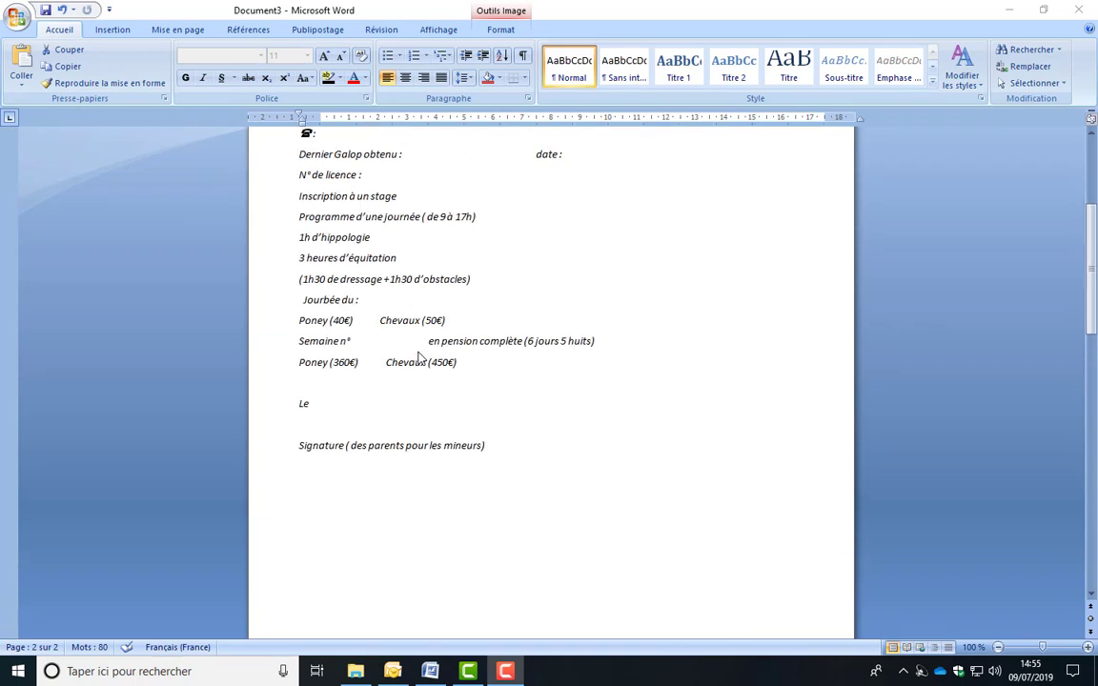
pyautogui.scroll(5, 420, 358)
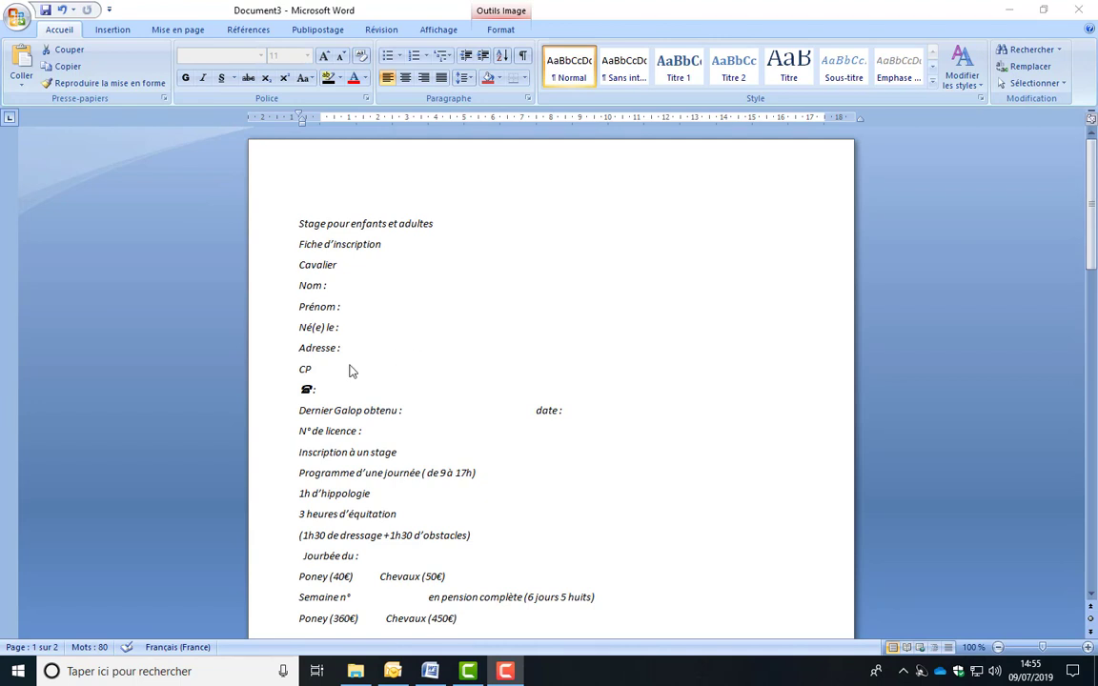
pyautogui.scroll(-15, 350, 370)
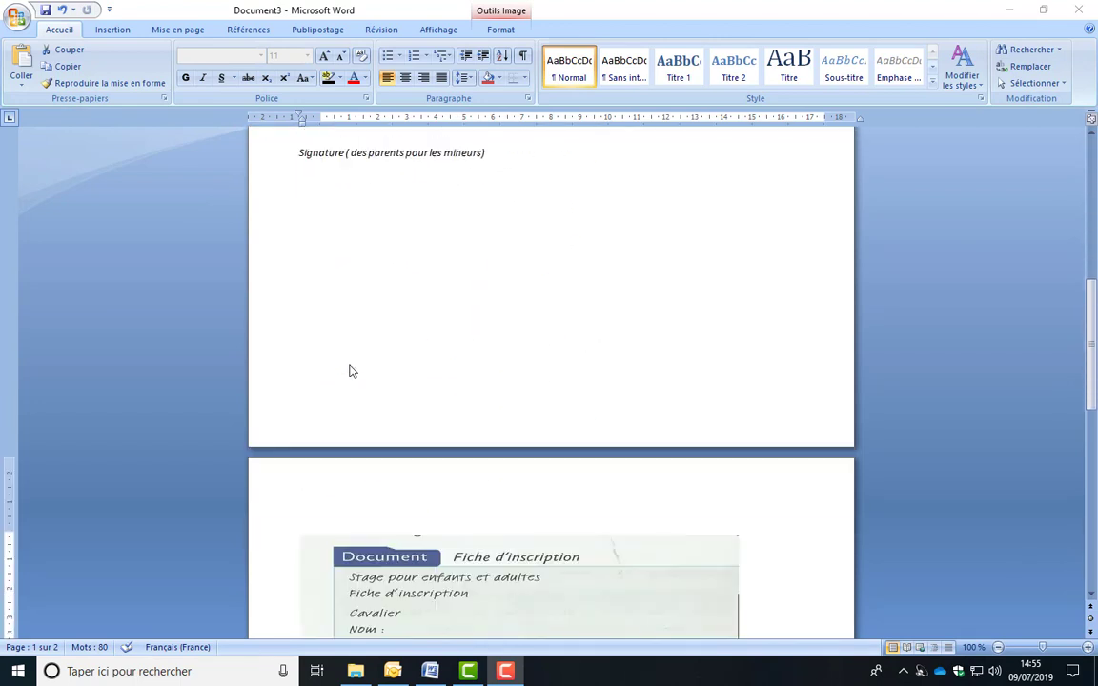
pyautogui.scroll(-2, 350, 371)
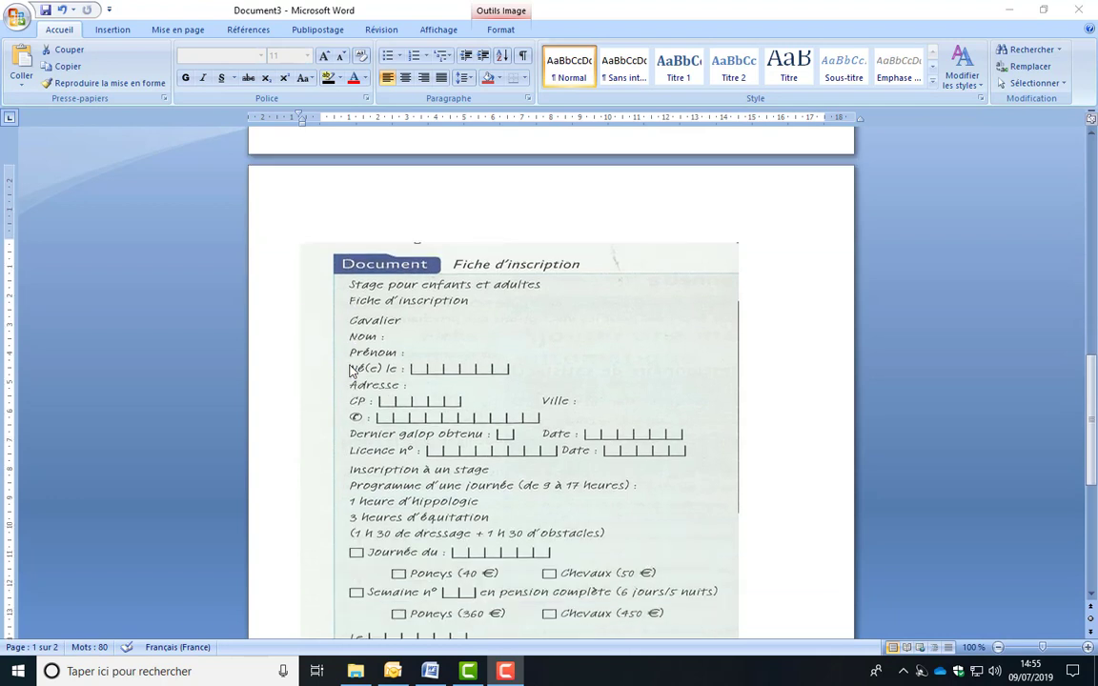
pyautogui.click(435, 459)
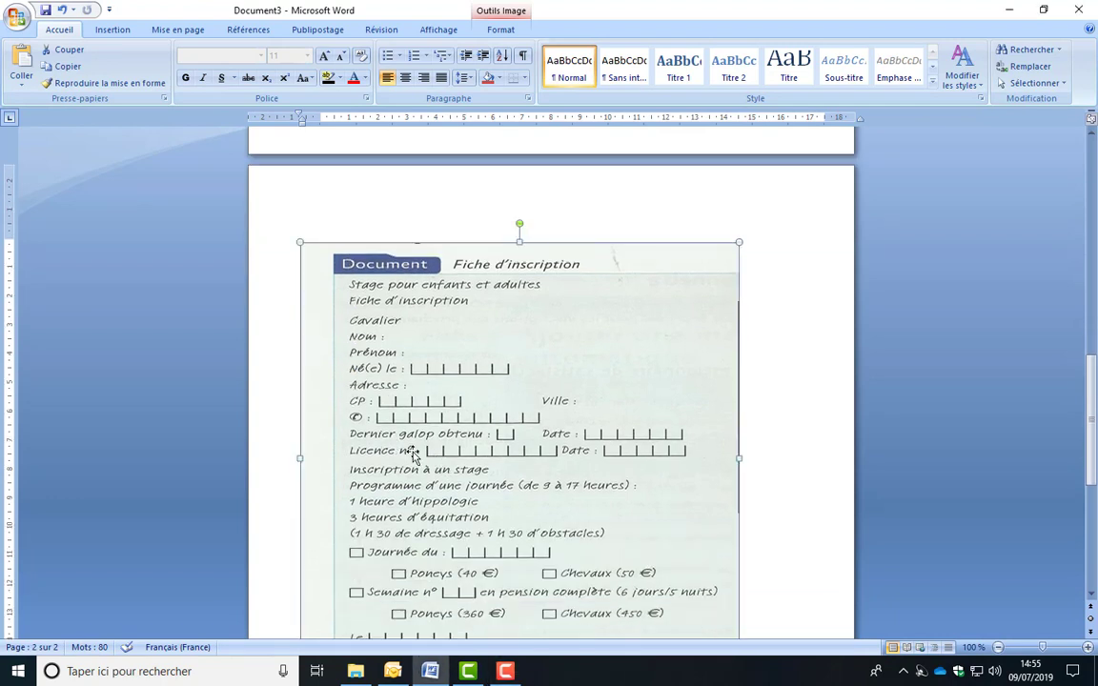
pyautogui.scroll(-1, 391, 386)
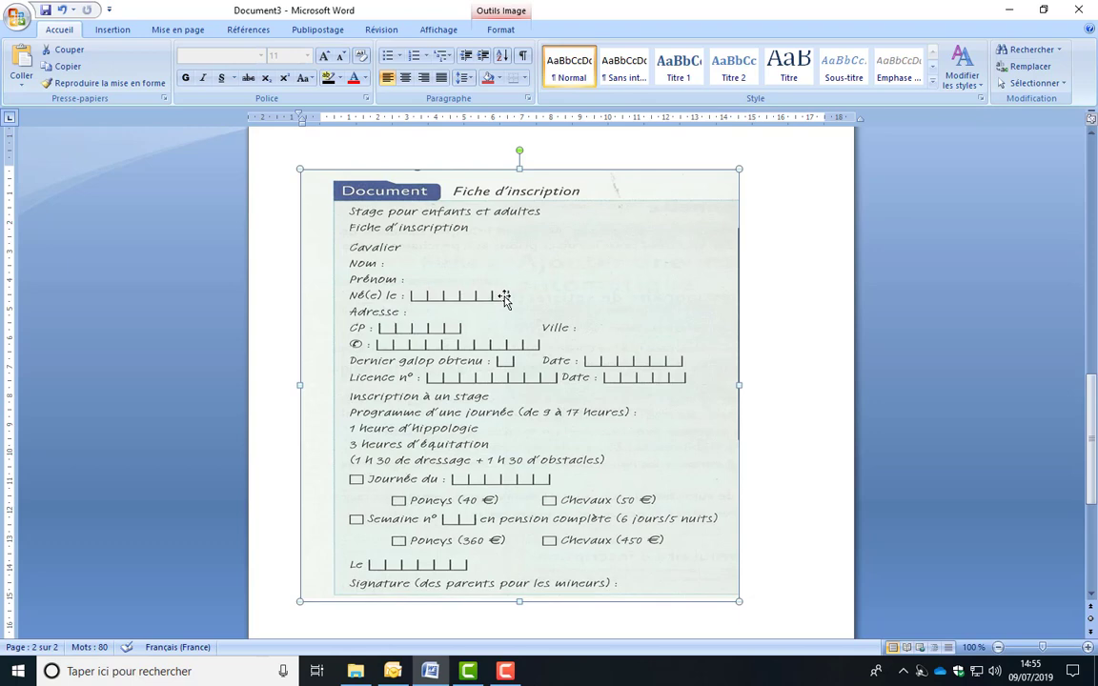
pyautogui.scroll(4, 514, 310)
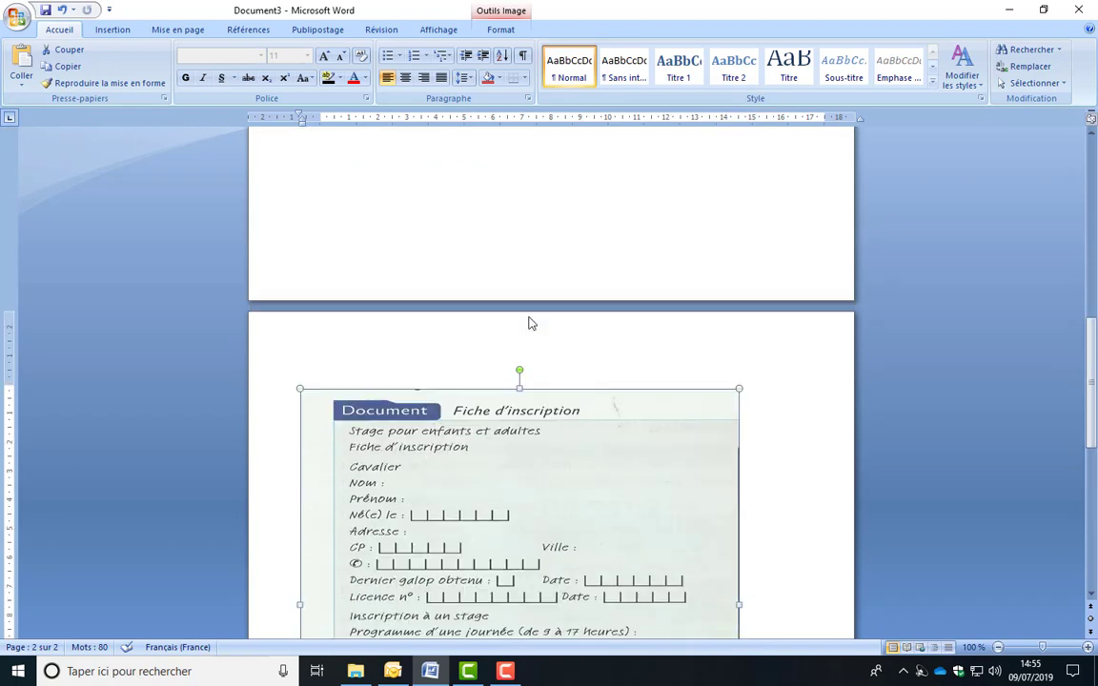
pyautogui.scroll(12, 524, 322)
pyautogui.scroll(-2, 510, 321)
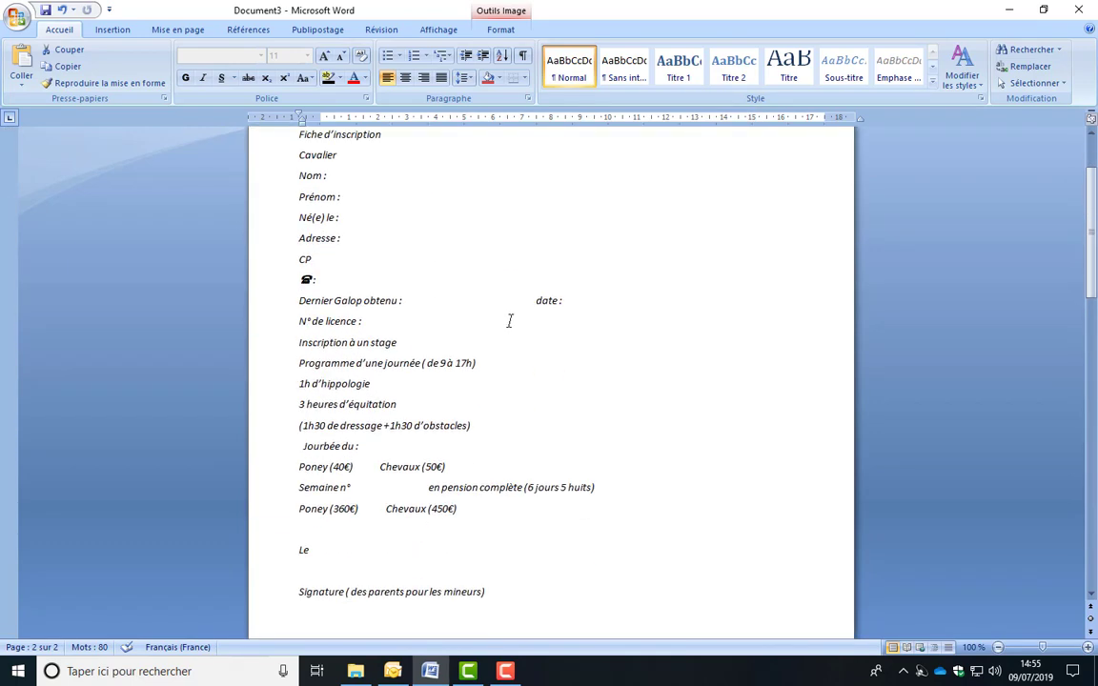
# Step: Draw a rectangle about 12.86 cm wide and 3.81 cm high below the signature line and make it editable for text
pyautogui.scroll(-5, 510, 322)
pyautogui.click(527, 356)
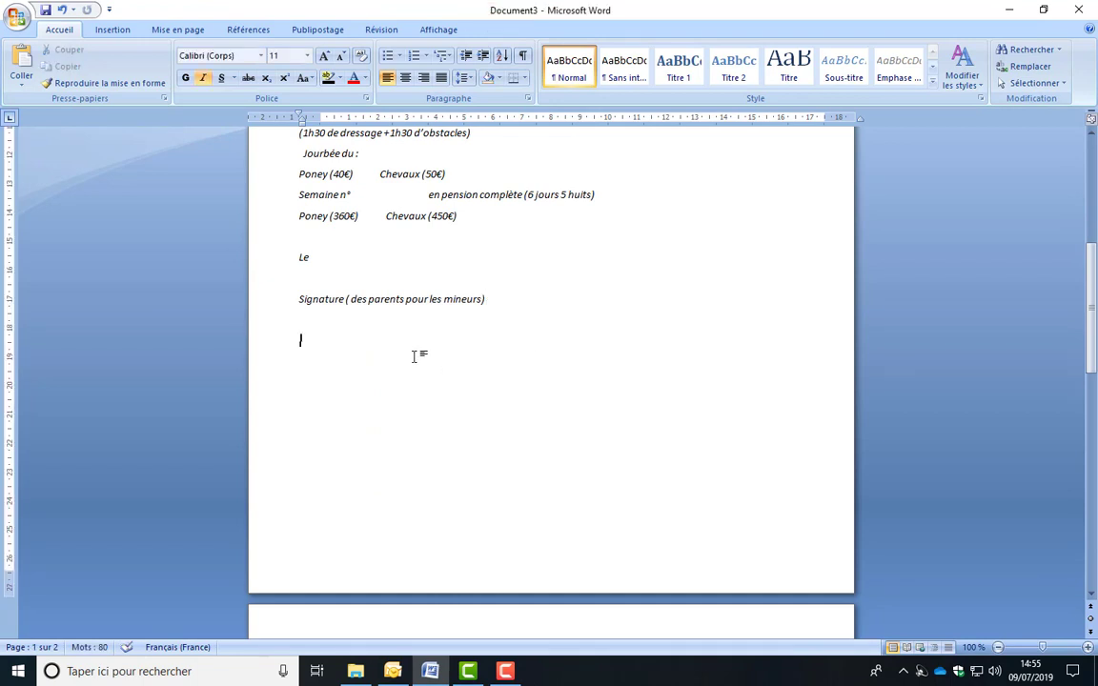
pyautogui.click(123, 31)
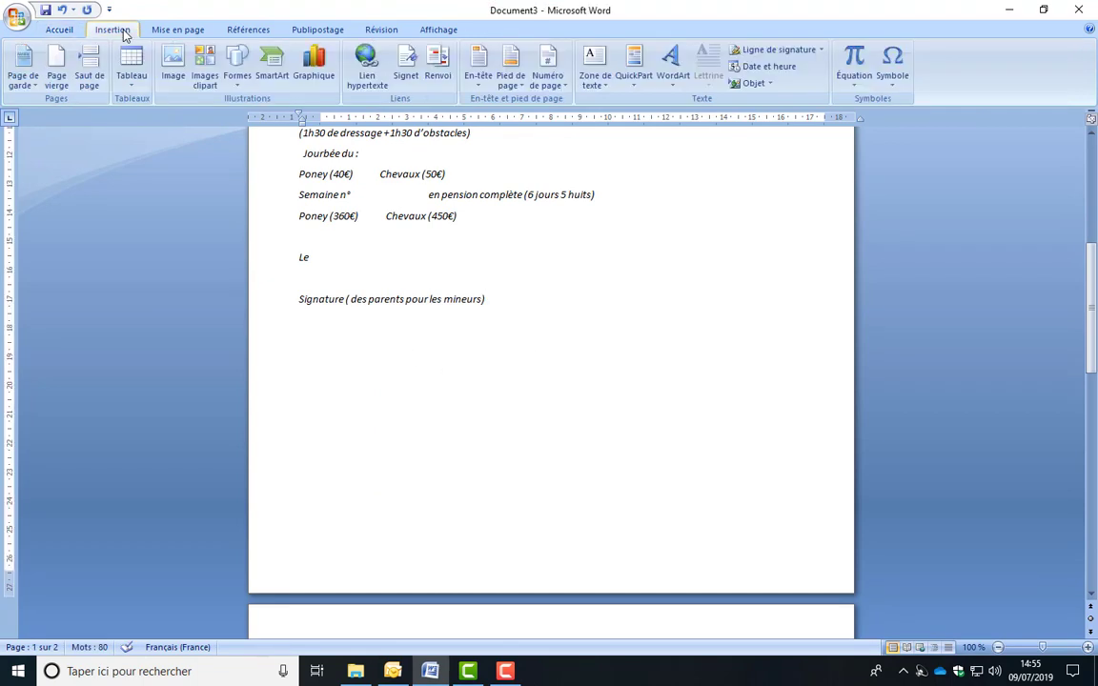
pyautogui.click(237, 66)
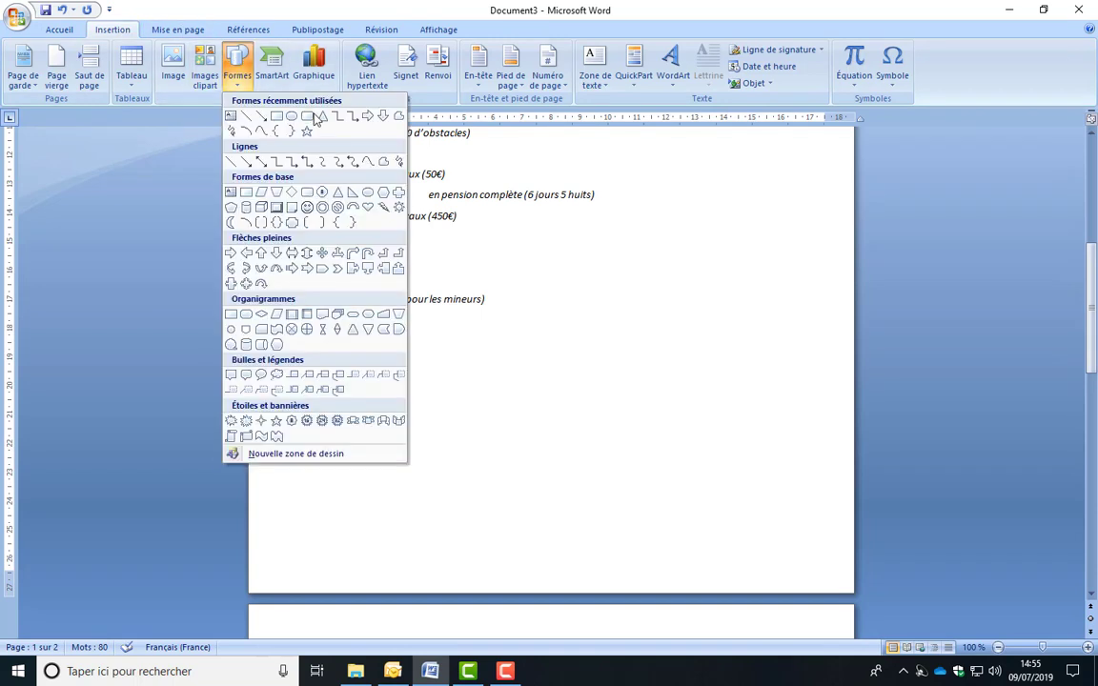
pyautogui.click(276, 115)
pyautogui.moveTo(301, 313); pyautogui.dragTo(707, 463)
pyautogui.rightClick(395, 380)
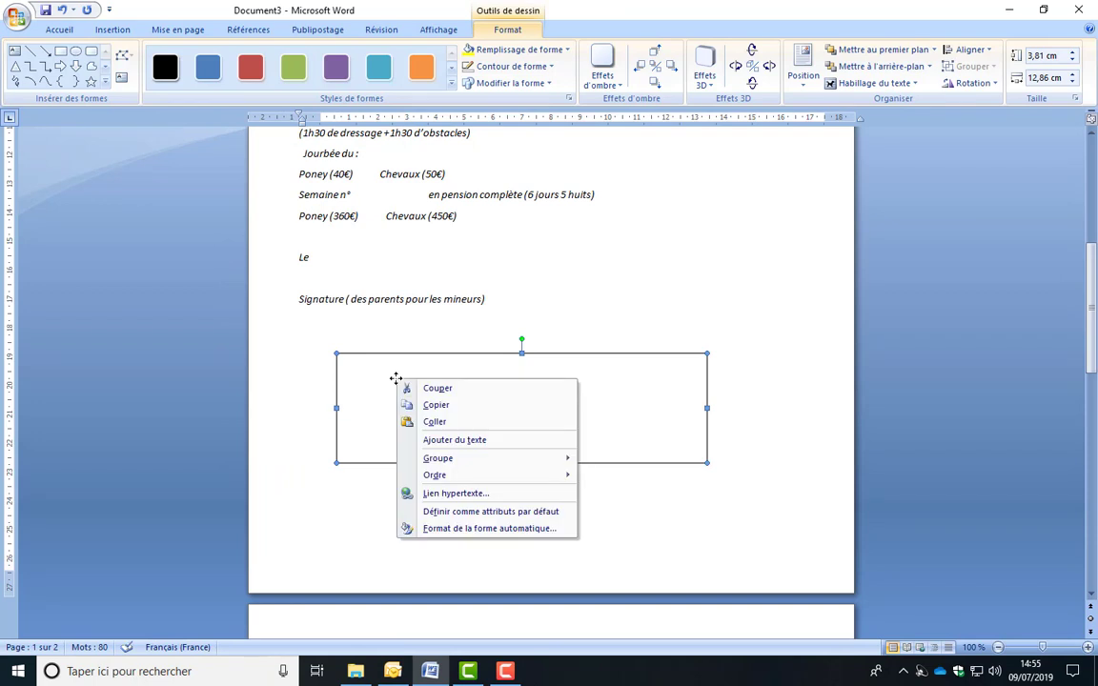
pyautogui.click(445, 441)
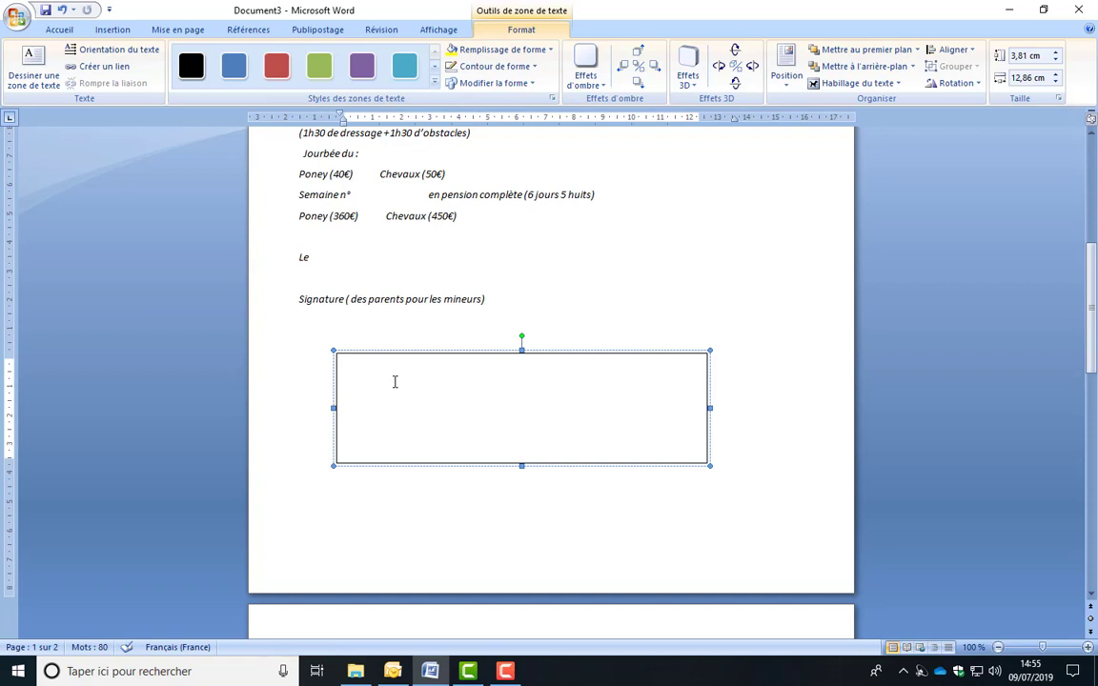
# Step: Insert a table with one row and seven columns inside the rectangle
pyautogui.click(111, 30)
pyautogui.click(131, 63)
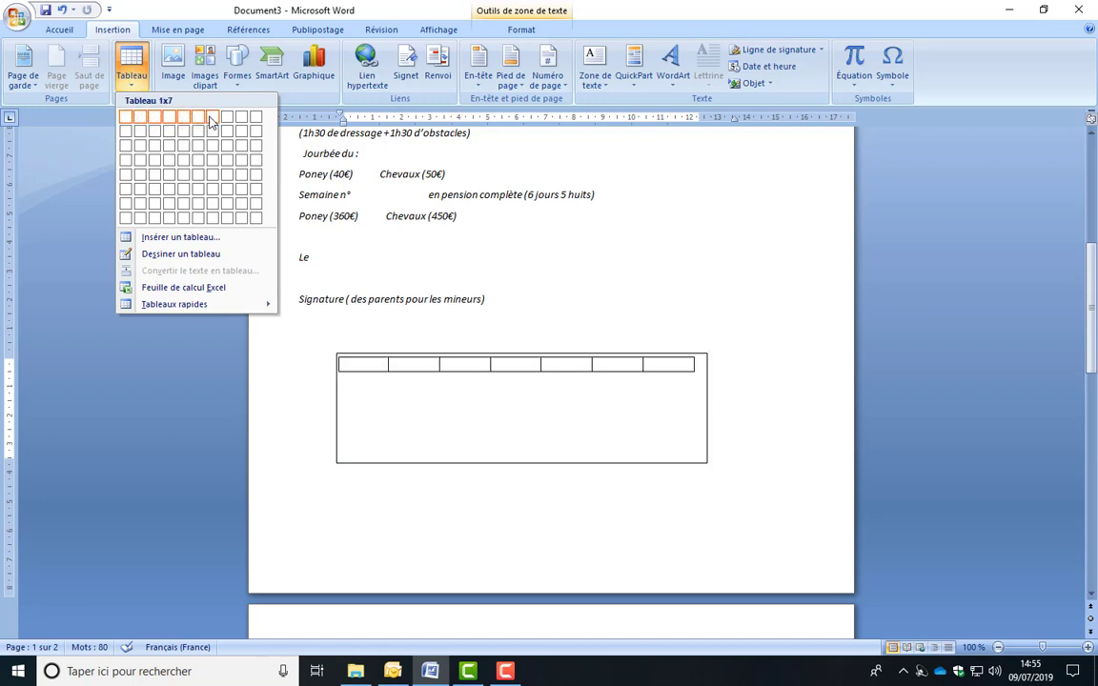
pyautogui.click(211, 117)
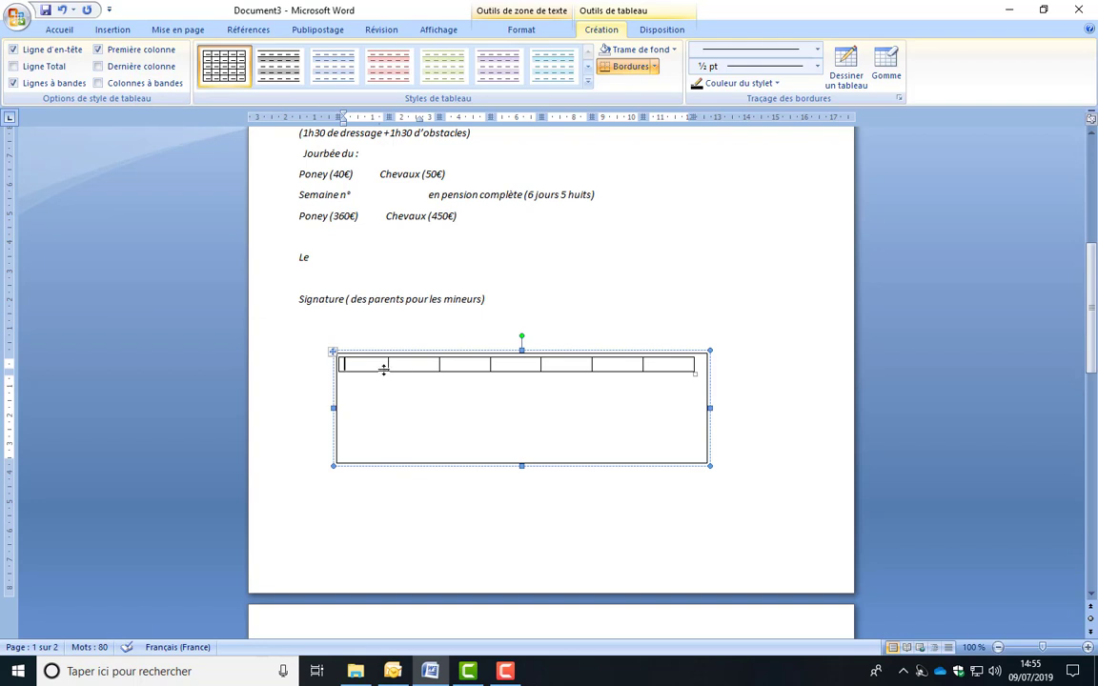
# Step: Reduce the preferred width of all seven table columns so each cell becomes a small single-character box
pyautogui.click(333, 353)
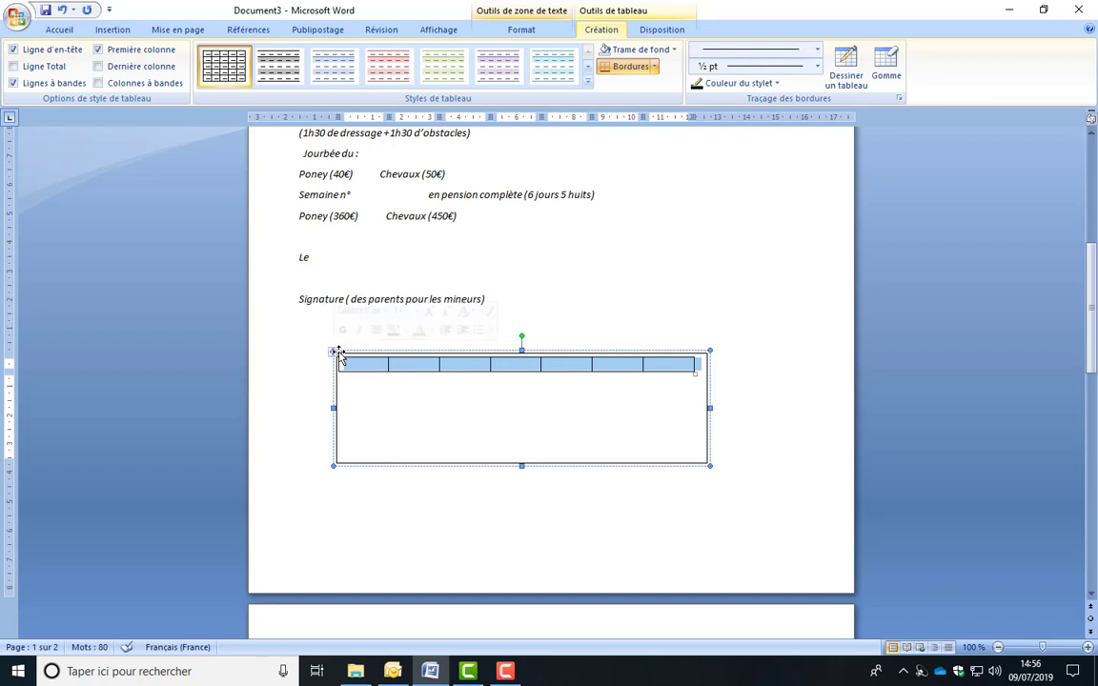
pyautogui.rightClick(339, 357)
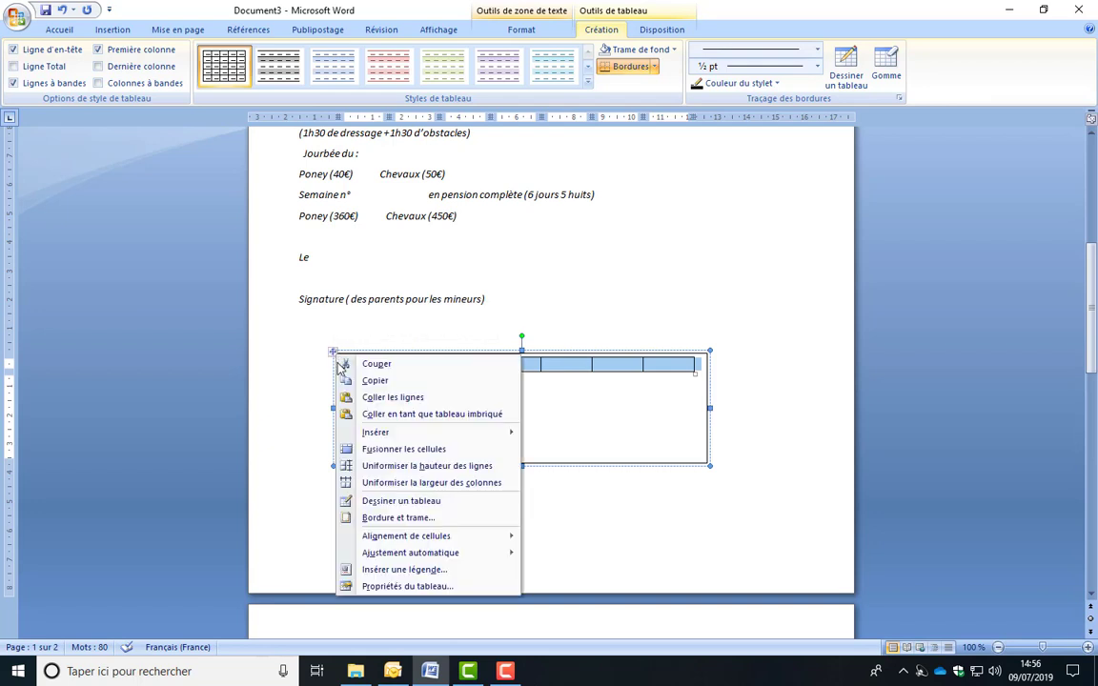
pyautogui.click(401, 586)
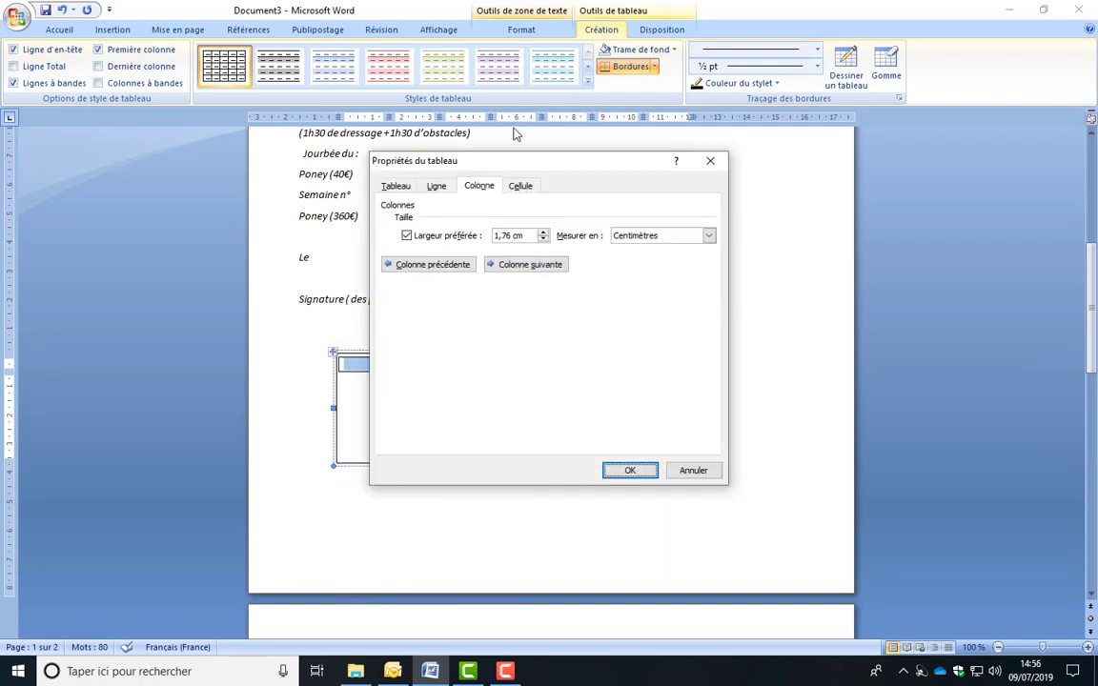
pyautogui.click(483, 188)
pyautogui.click(542, 239)
pyautogui.click(543, 240)
pyautogui.click(629, 471)
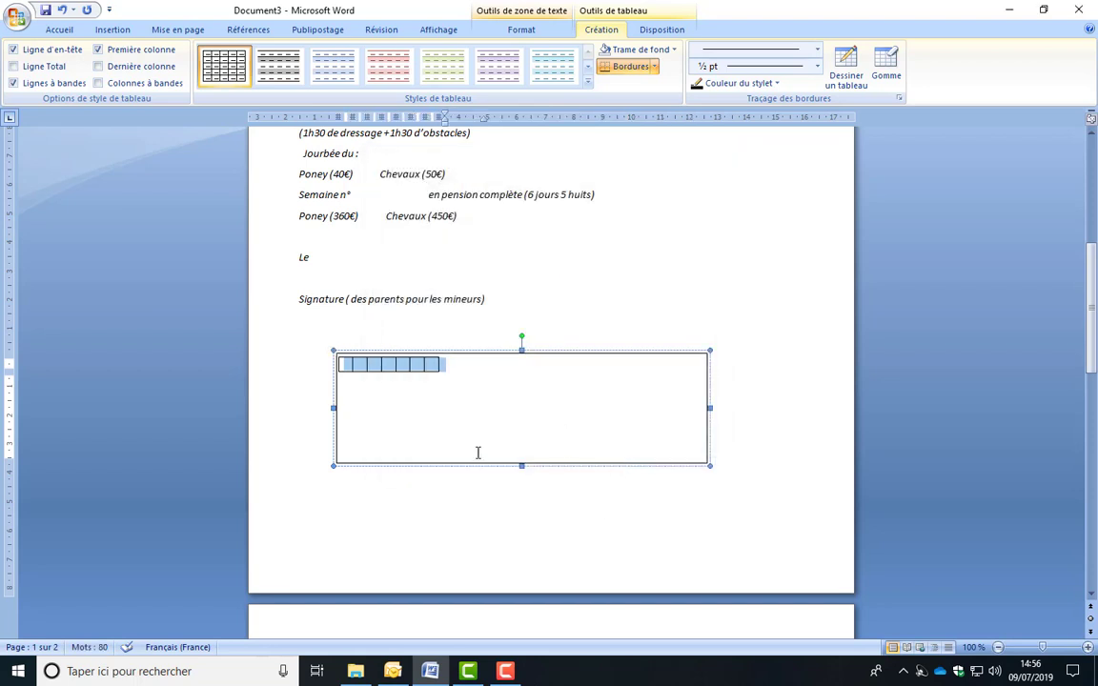
# Step: Remove the top border from the whole seven-column table, keeping its bottom and vertical borders
pyautogui.rightClick(350, 370)
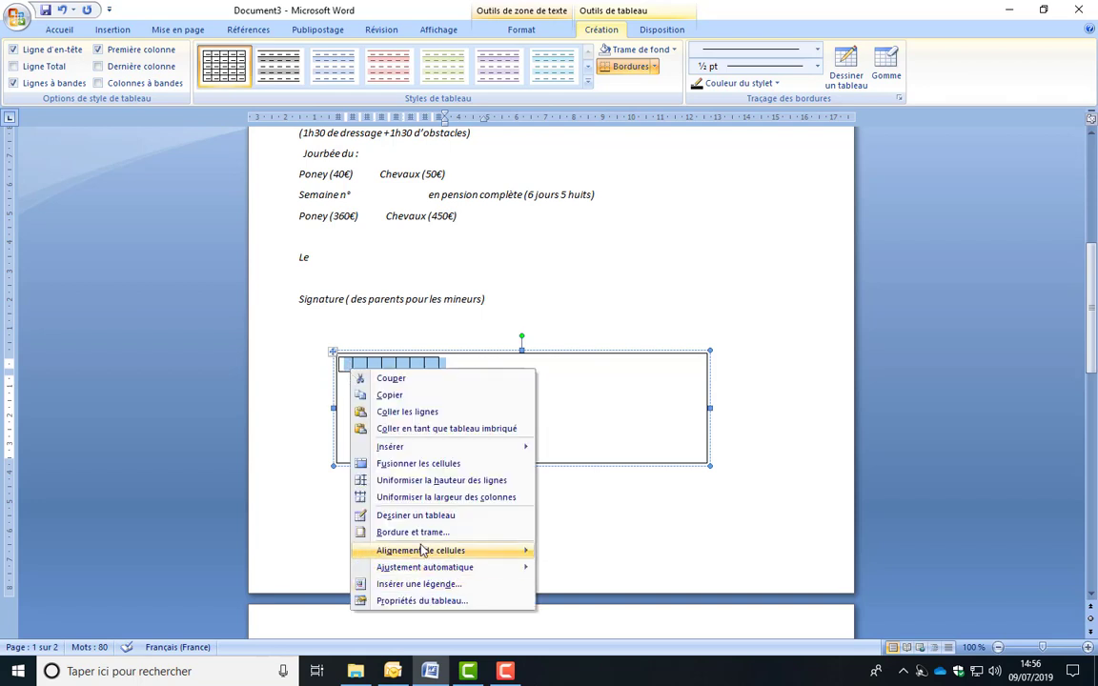
pyautogui.moveTo(423, 551)
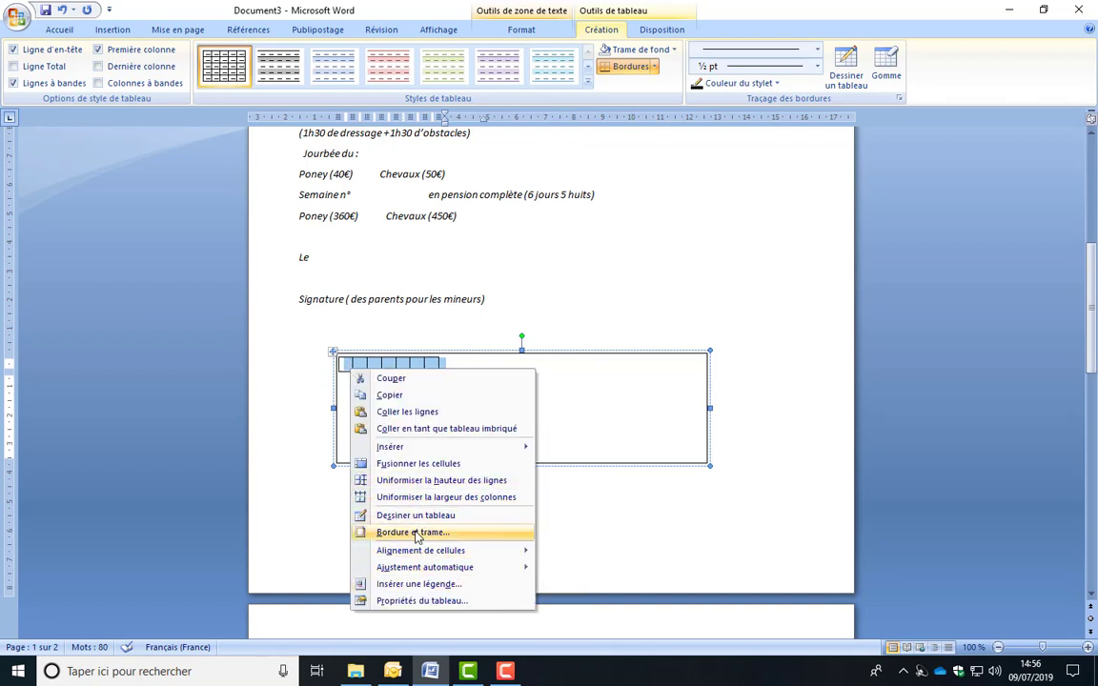
pyautogui.click(416, 533)
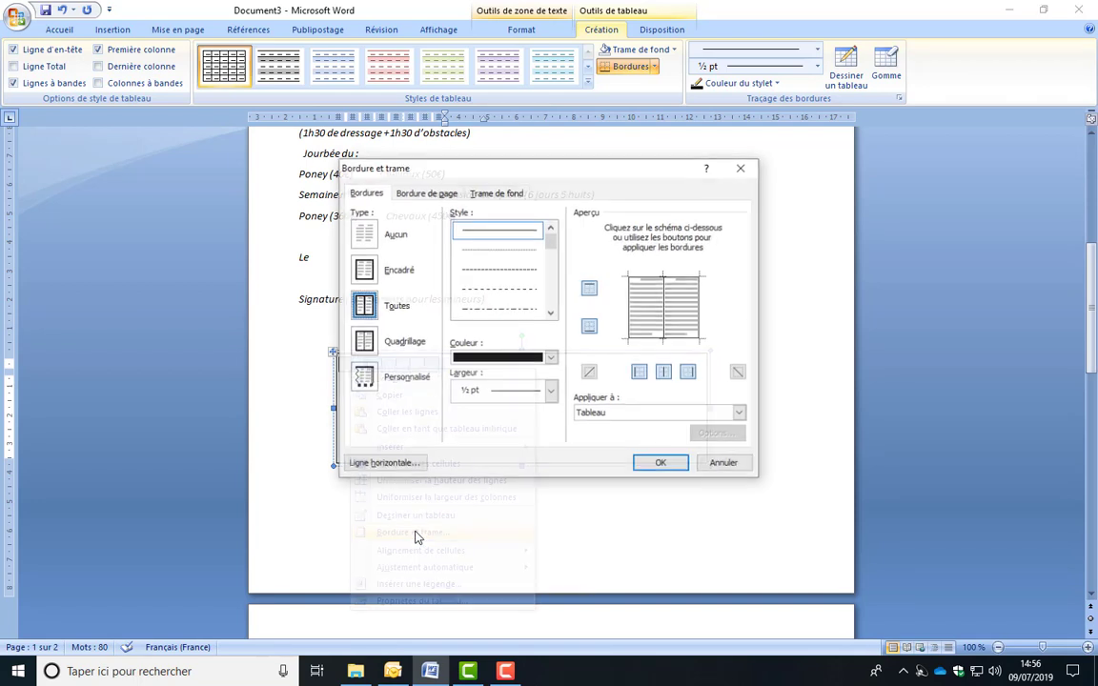
pyautogui.click(589, 288)
pyautogui.click(649, 463)
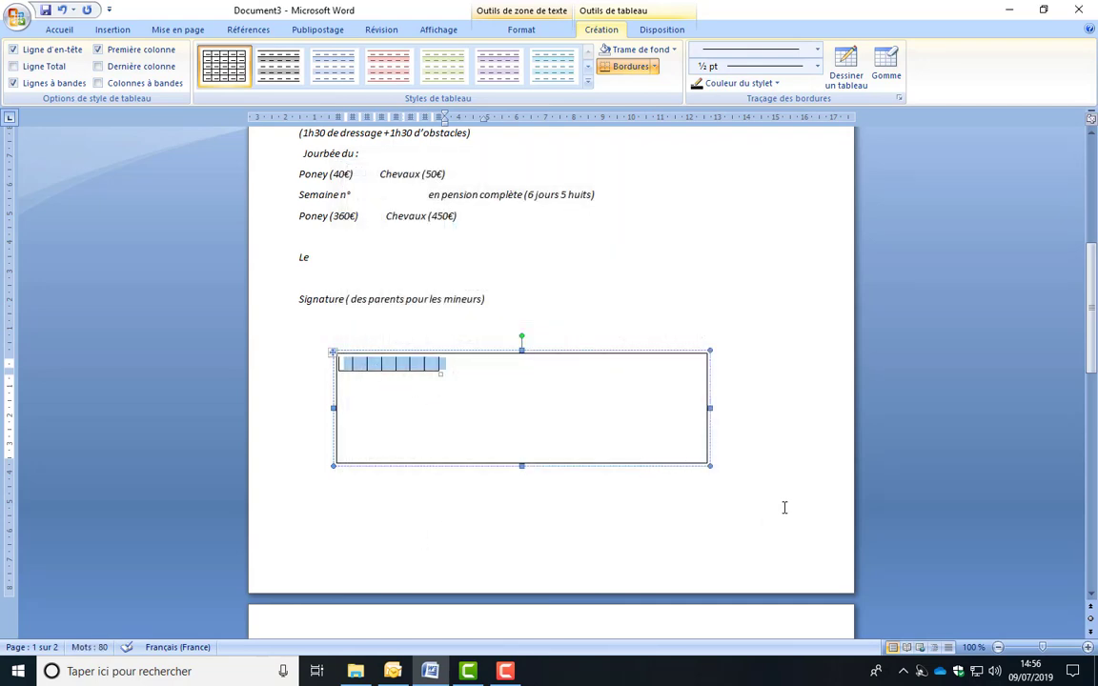
# Step: Shrink the text box around the table to about 3.76 cm by 0.74 cm and remove its outline
pyautogui.moveTo(709, 467); pyautogui.dragTo(445, 375)
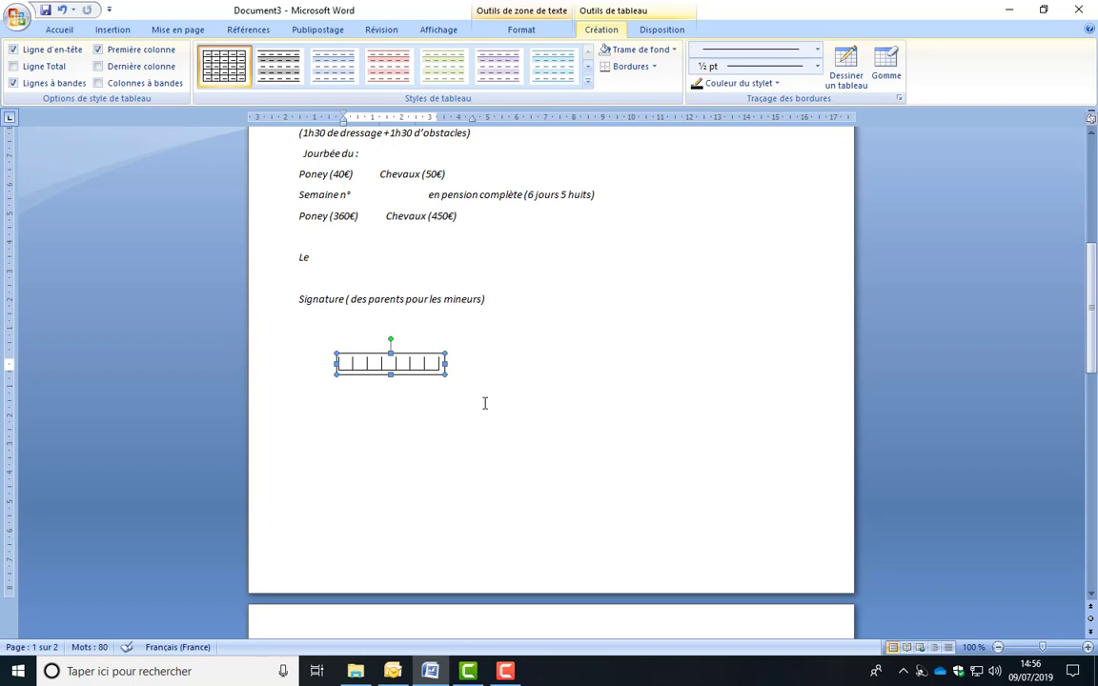
pyautogui.click(414, 354)
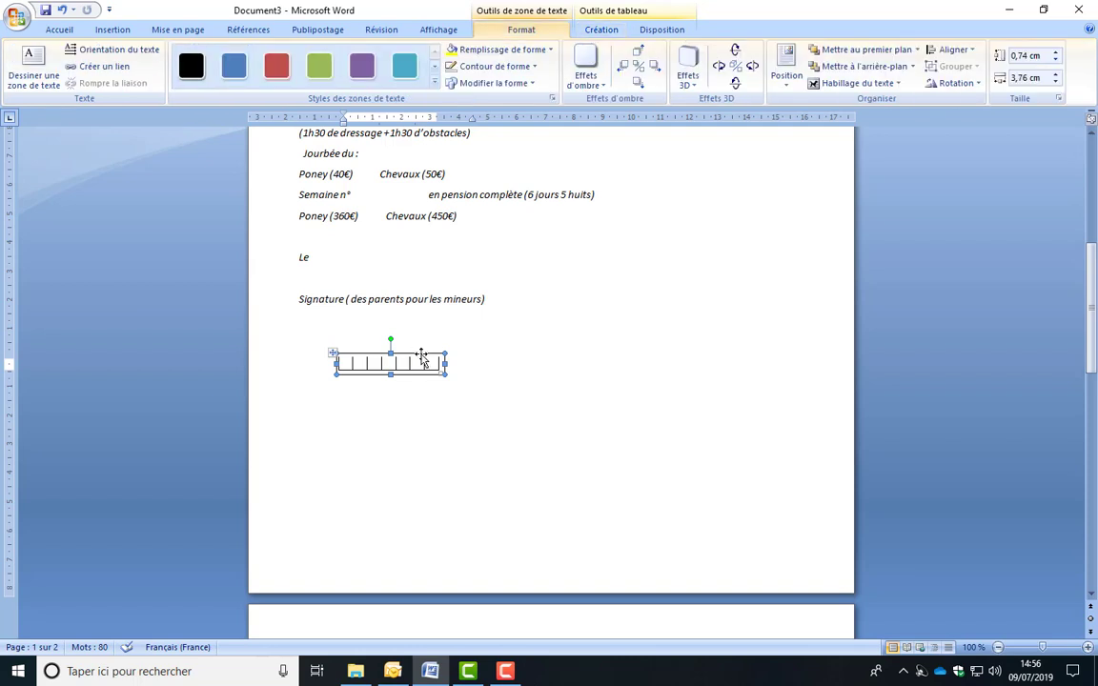
pyautogui.click(536, 70)
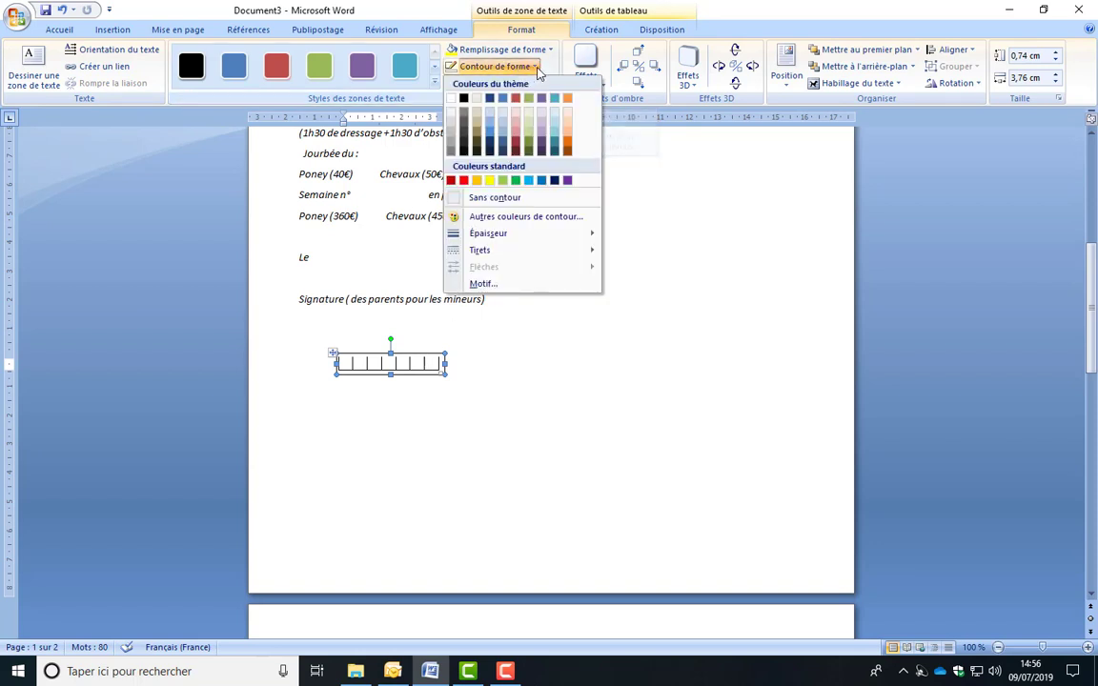
pyautogui.click(493, 199)
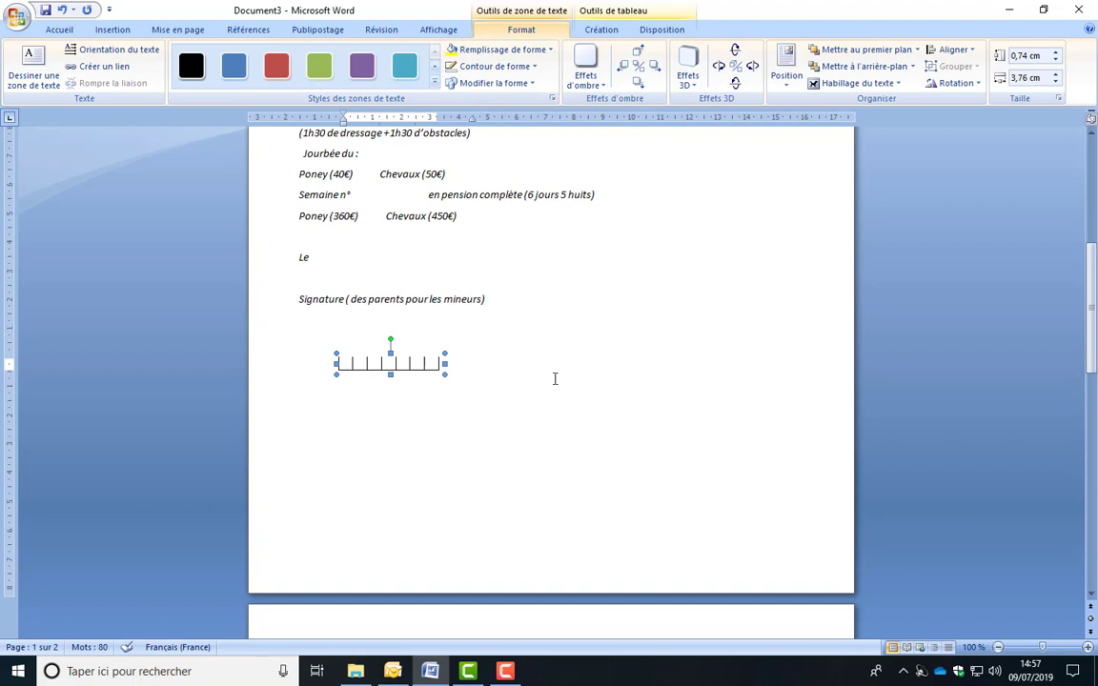
# Step: Move the text box with the seven-cell comb beside the "Né(e) le :" label and deselect it
pyautogui.scroll(3, 603, 402)
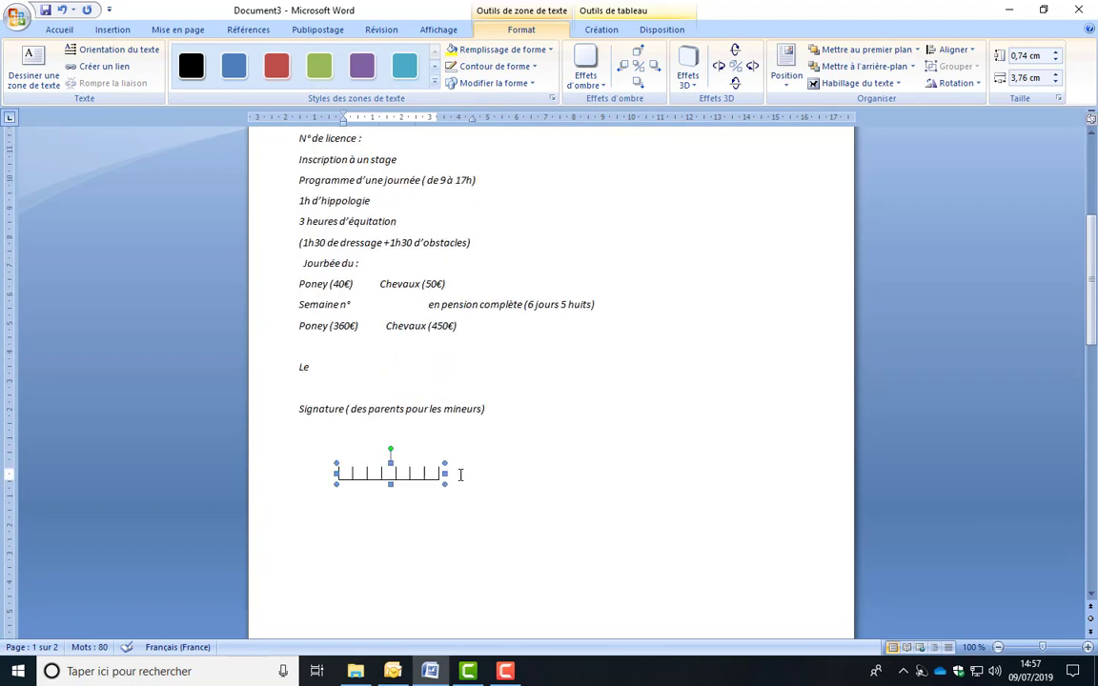
pyautogui.moveTo(416, 466)
pyautogui.mouseDown()
pyautogui.moveTo(446, 448)
pyautogui.moveTo(596, 210)
pyautogui.mouseUp()
pyautogui.scroll(3, 596, 210)
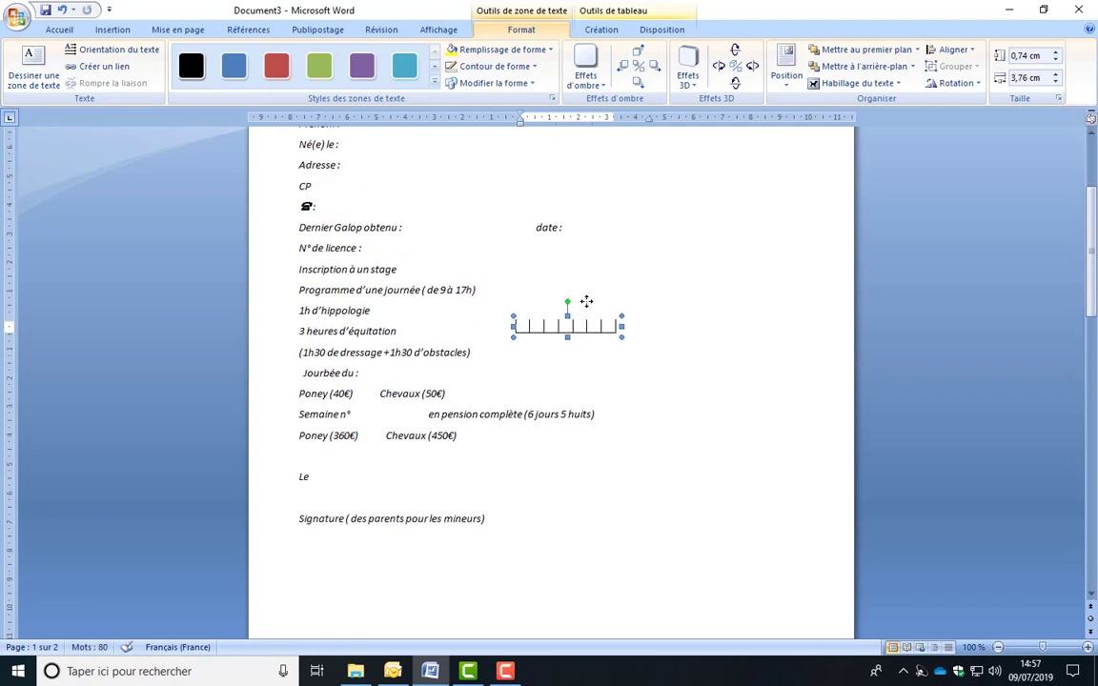
pyautogui.moveTo(585, 304); pyautogui.dragTo(390, 218)
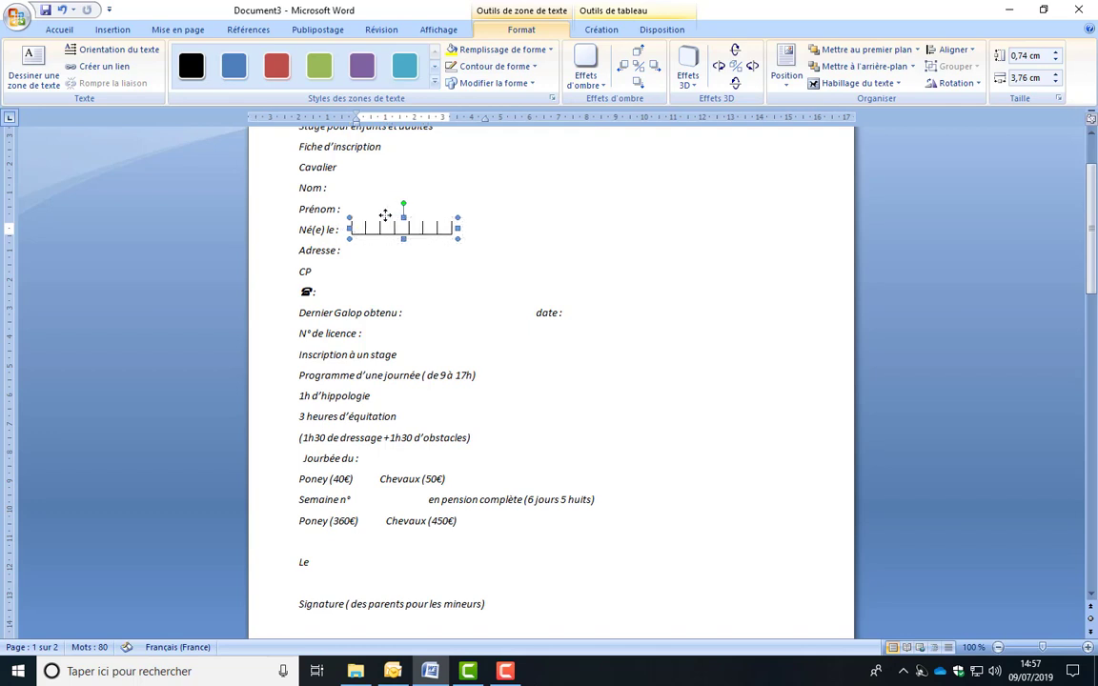
pyautogui.click(359, 228)
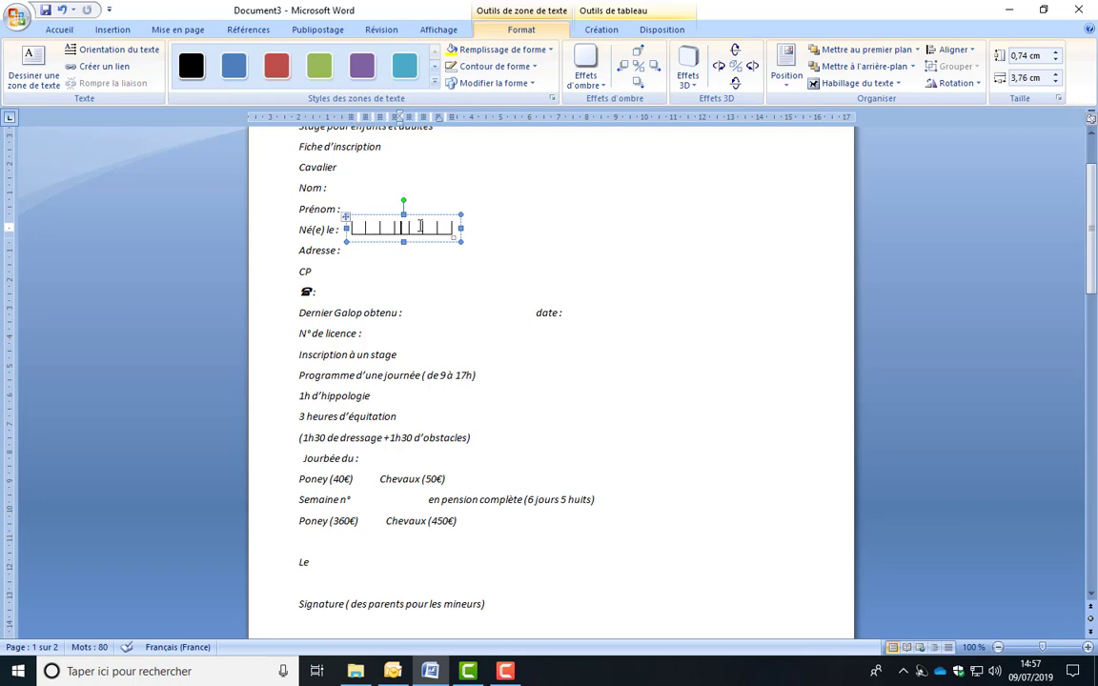
pyautogui.click(481, 226)
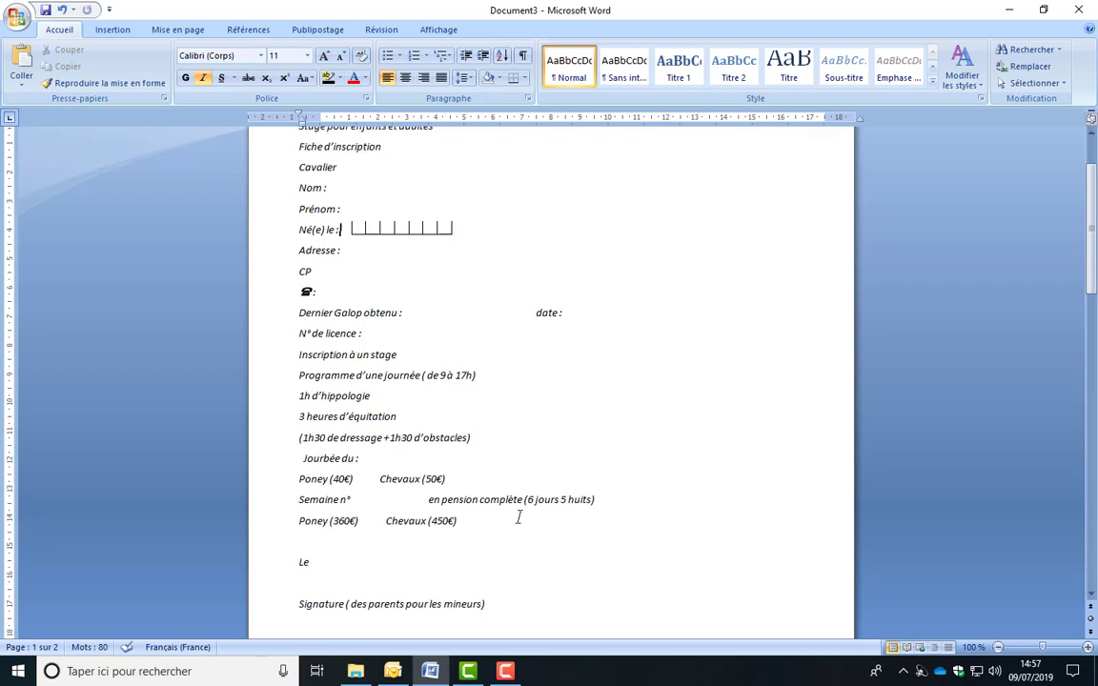
pyautogui.scroll(-12, 519, 518)
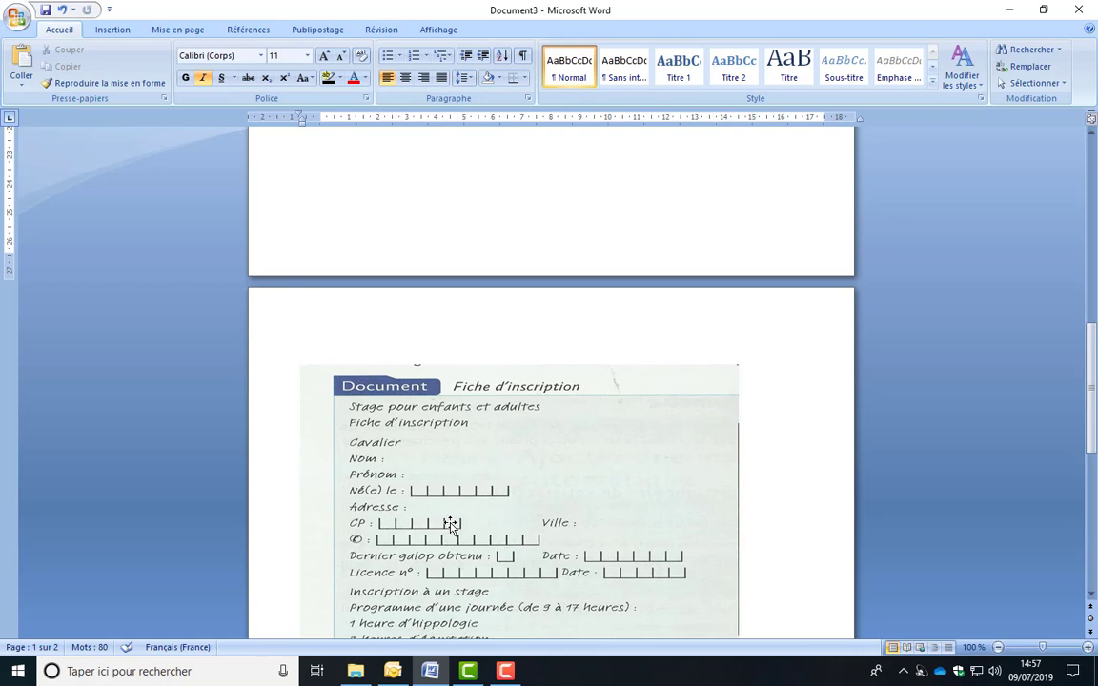
pyautogui.scroll(15, 517, 373)
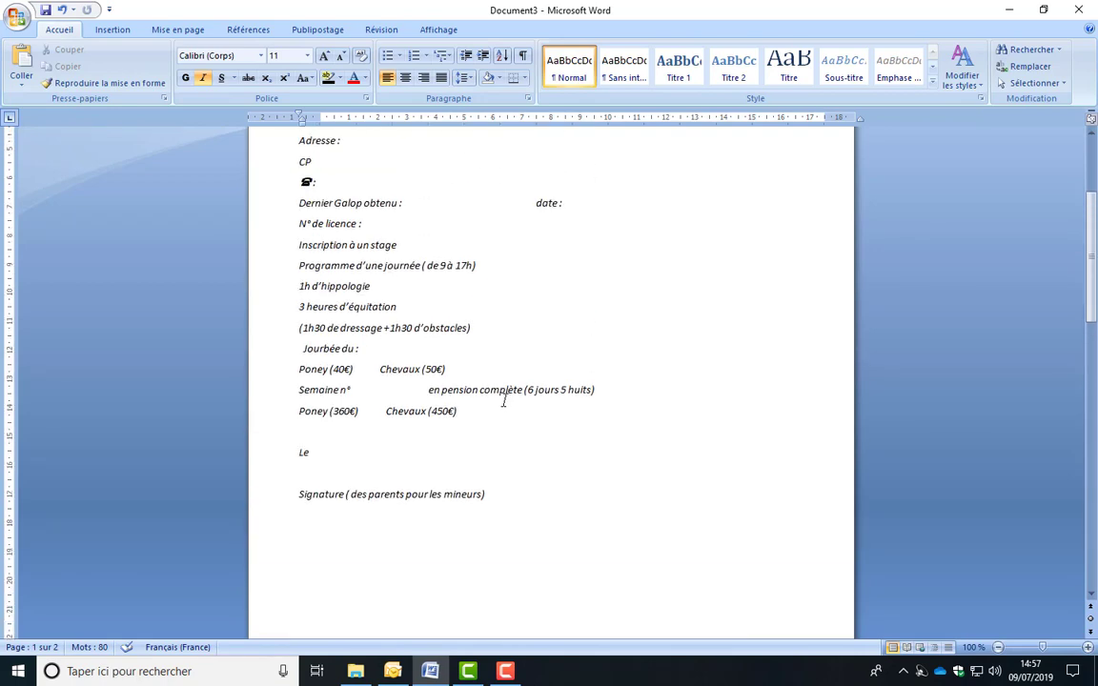
# Step: Duplicate the text box with the "Né(e) le :" comb and place the copy beside the "CP" label
pyautogui.click(427, 322)
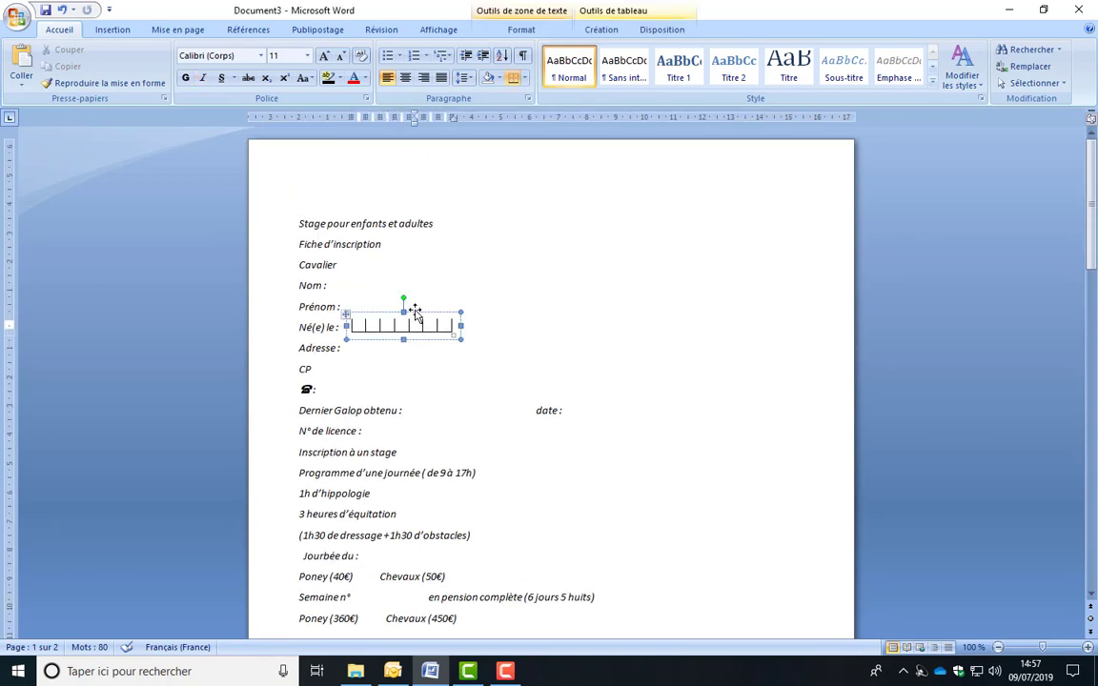
pyautogui.click(351, 310)
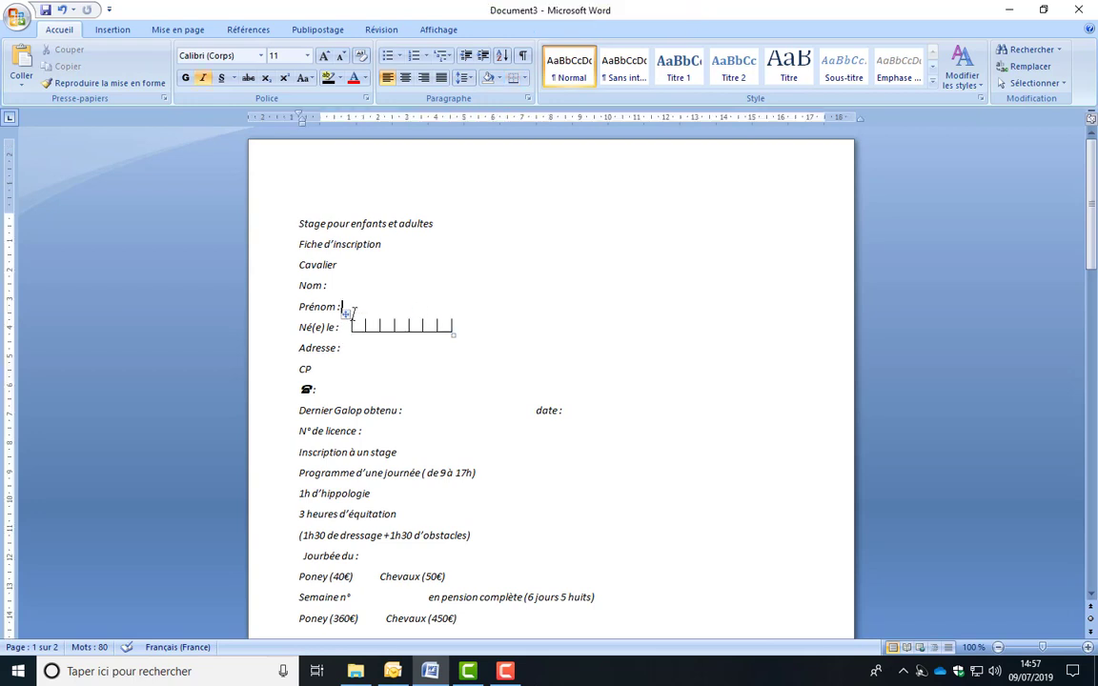
pyautogui.click(356, 321)
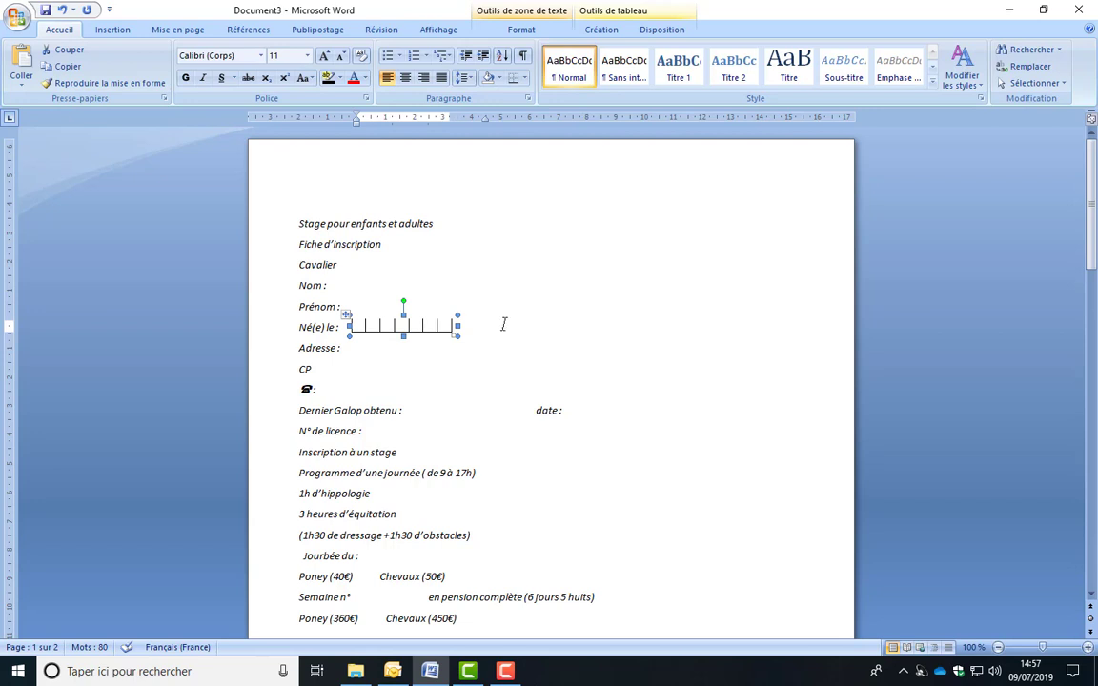
pyautogui.click(554, 336)
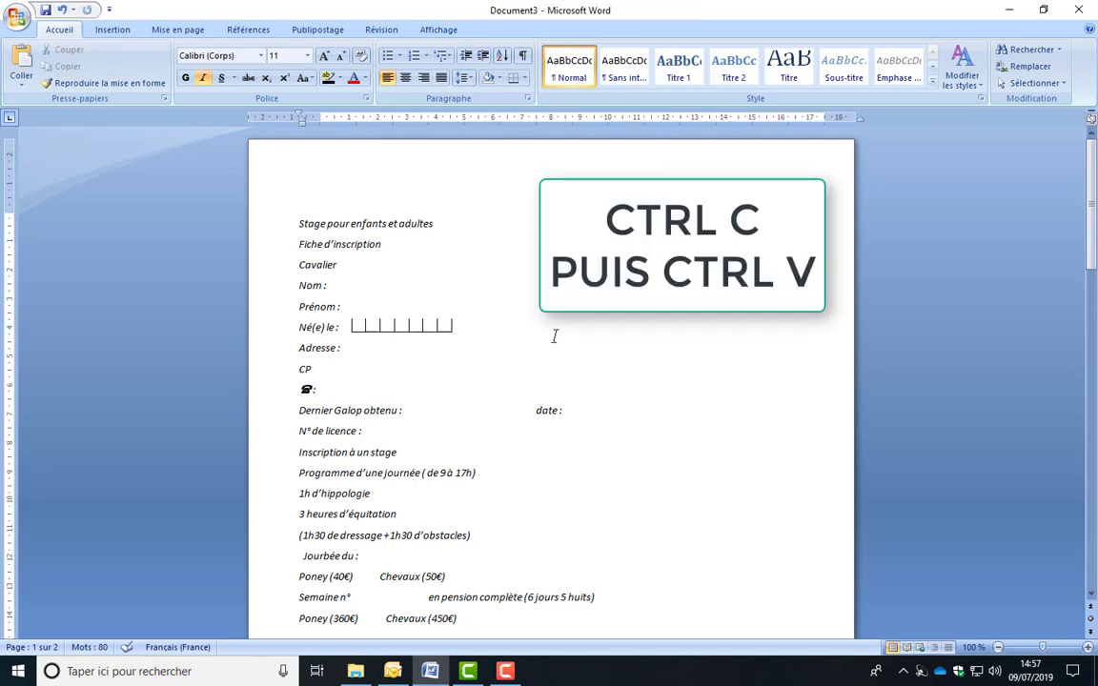
pyautogui.hotkey('ctrl', 'v')
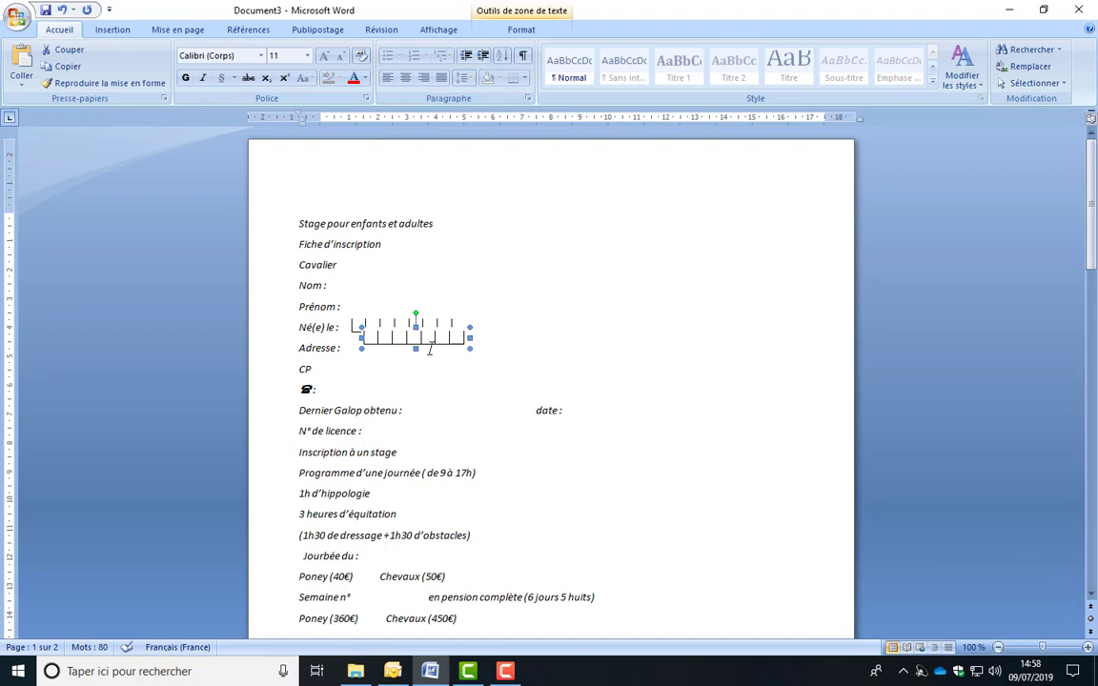
pyautogui.moveTo(430, 350); pyautogui.dragTo(429, 368)
pyautogui.moveTo(426, 375); pyautogui.dragTo(398, 381)
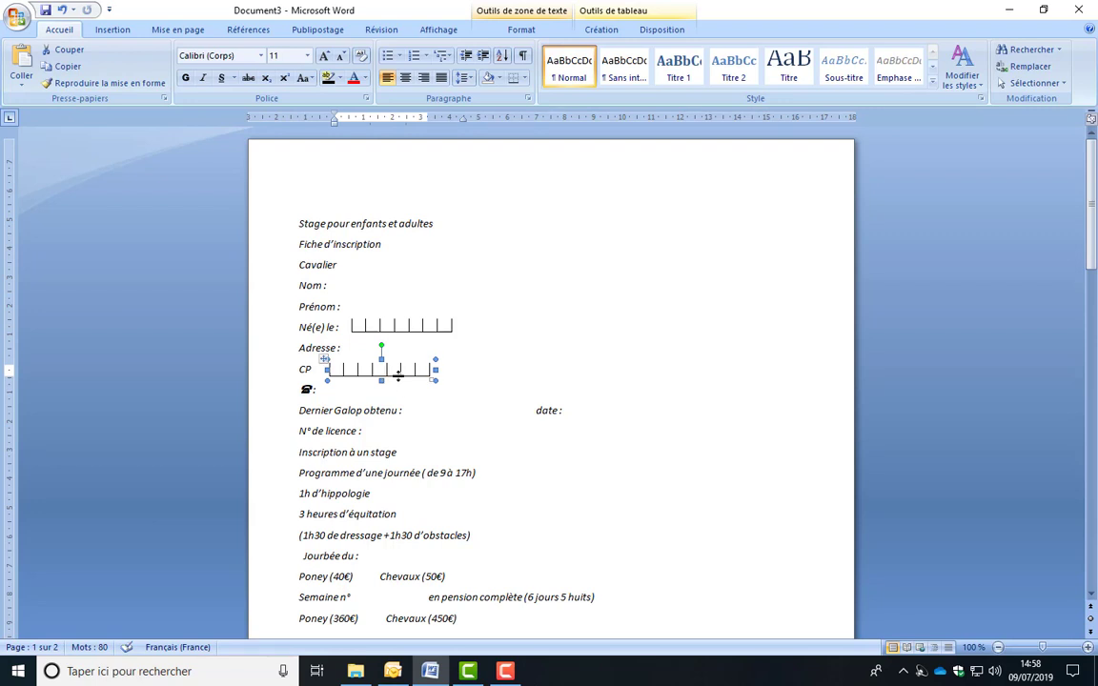
pyautogui.moveTo(394, 379); pyautogui.dragTo(398, 377)
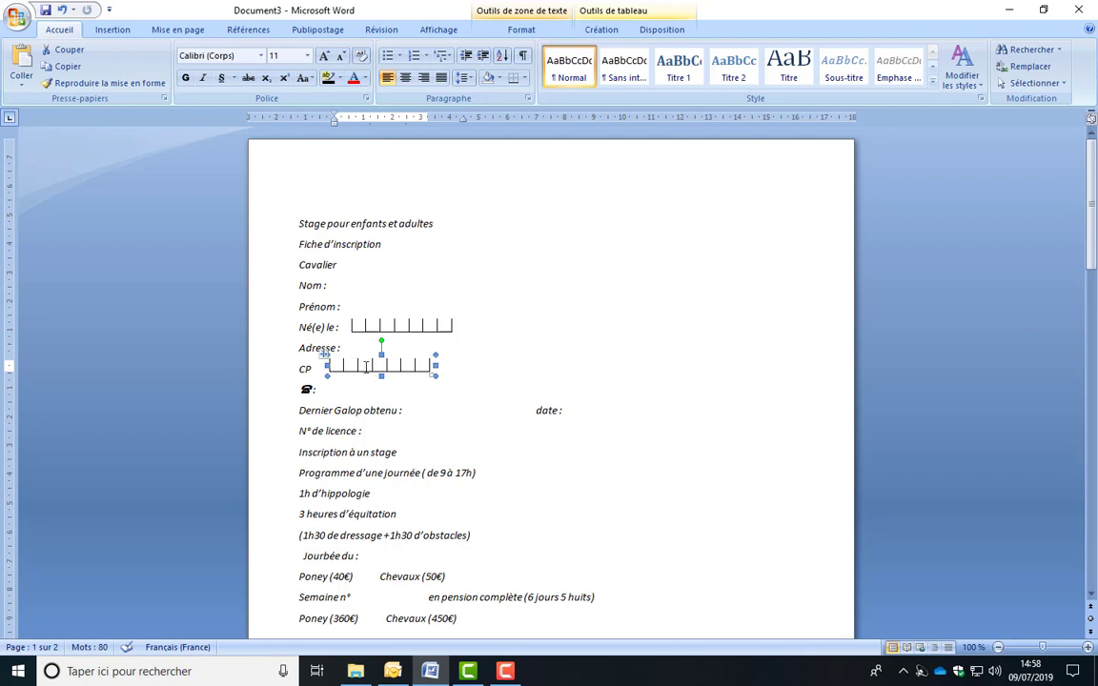
# Step: Delete one entire column from the comb table beside the "CP" label
pyautogui.click(366, 365)
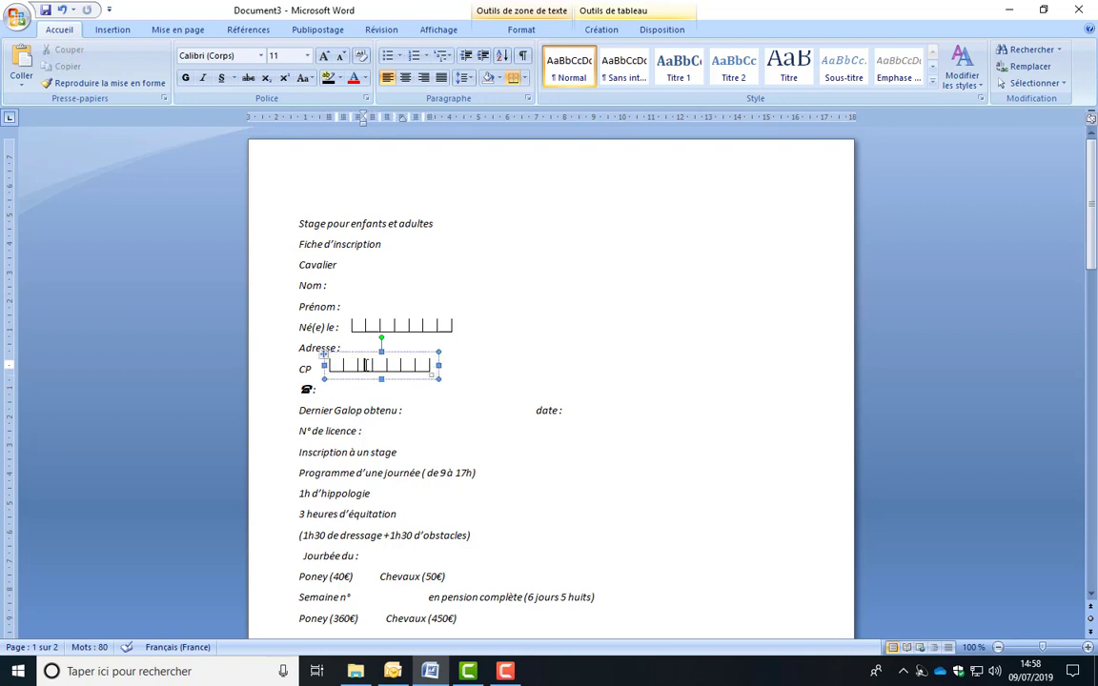
pyautogui.rightClick(366, 365)
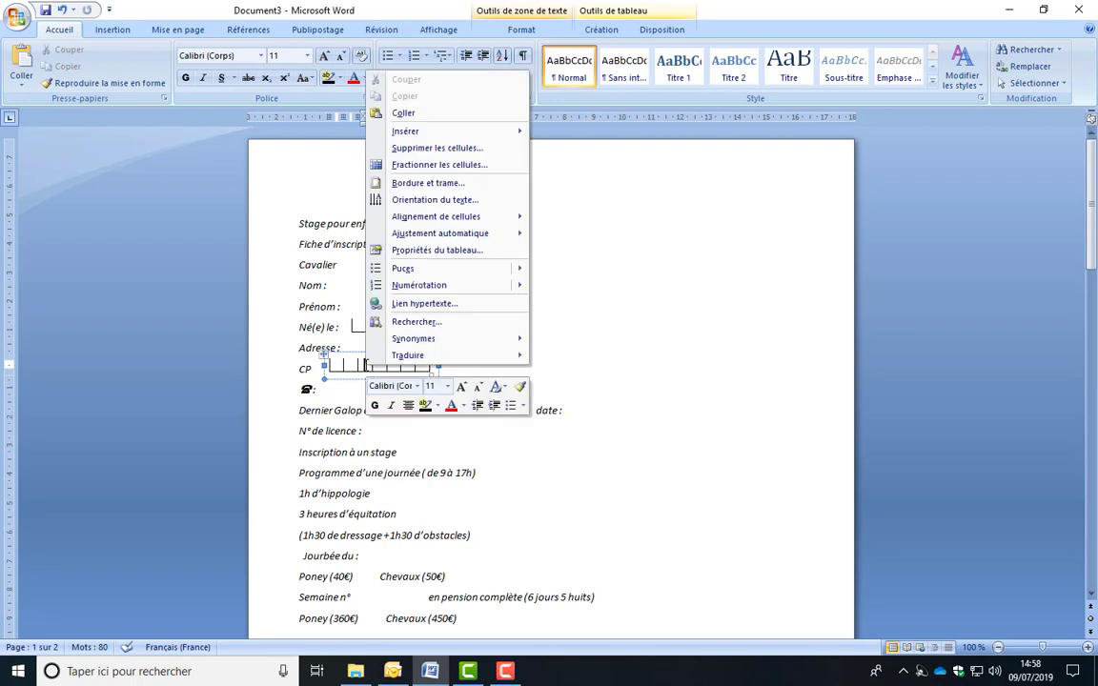
pyautogui.click(434, 150)
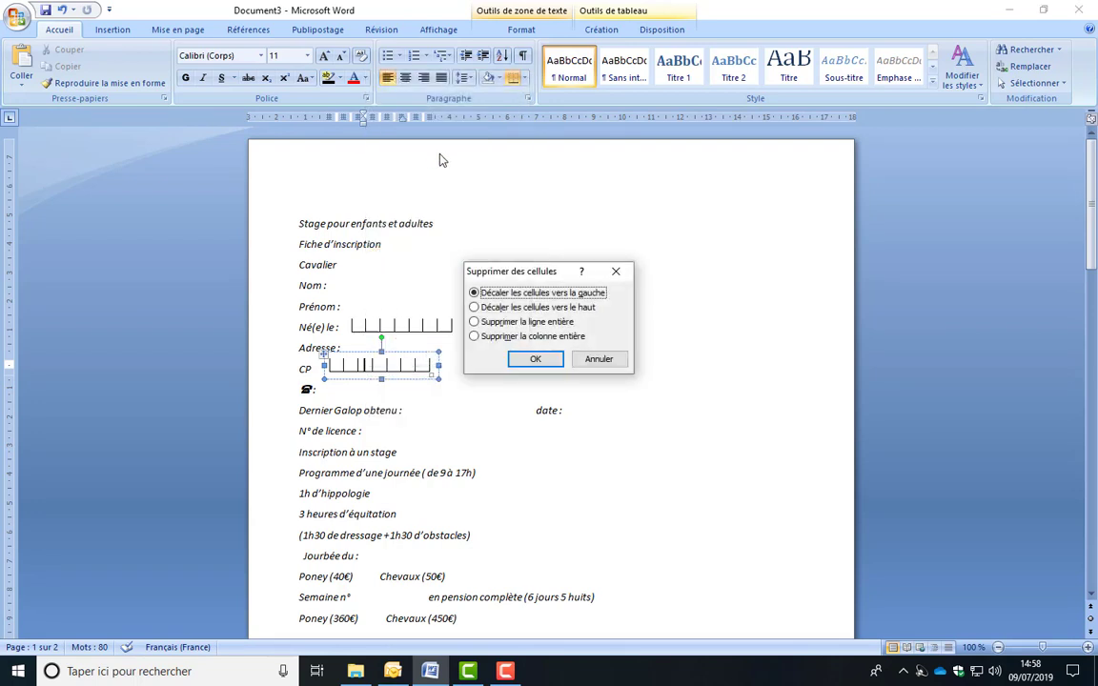
pyautogui.click(514, 338)
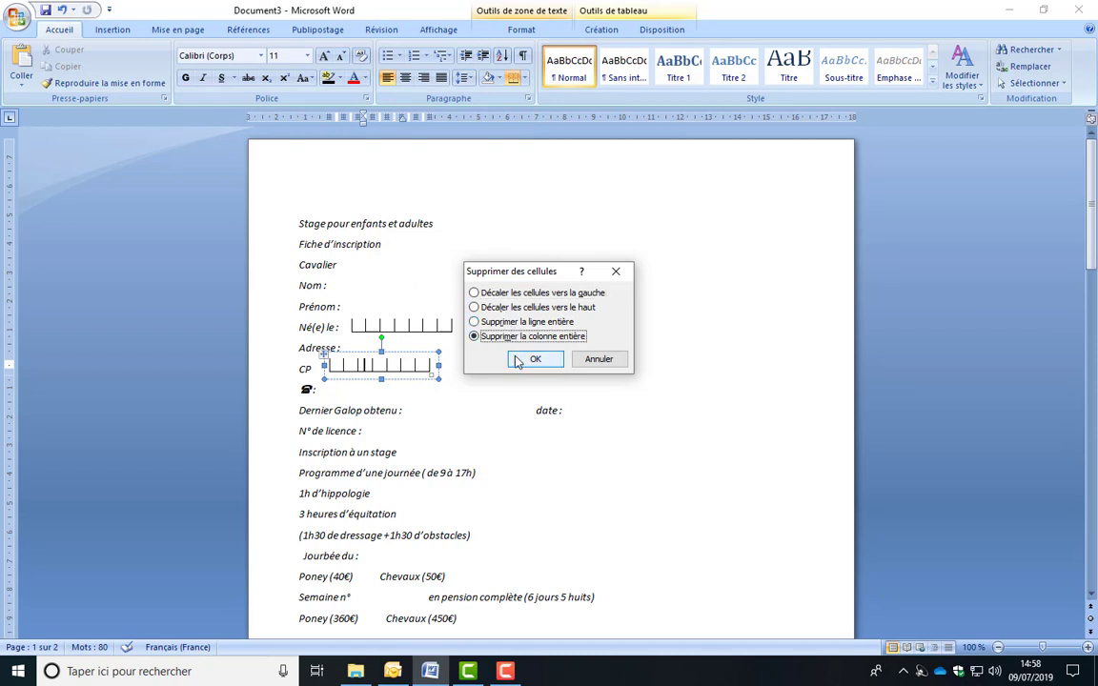
pyautogui.click(526, 359)
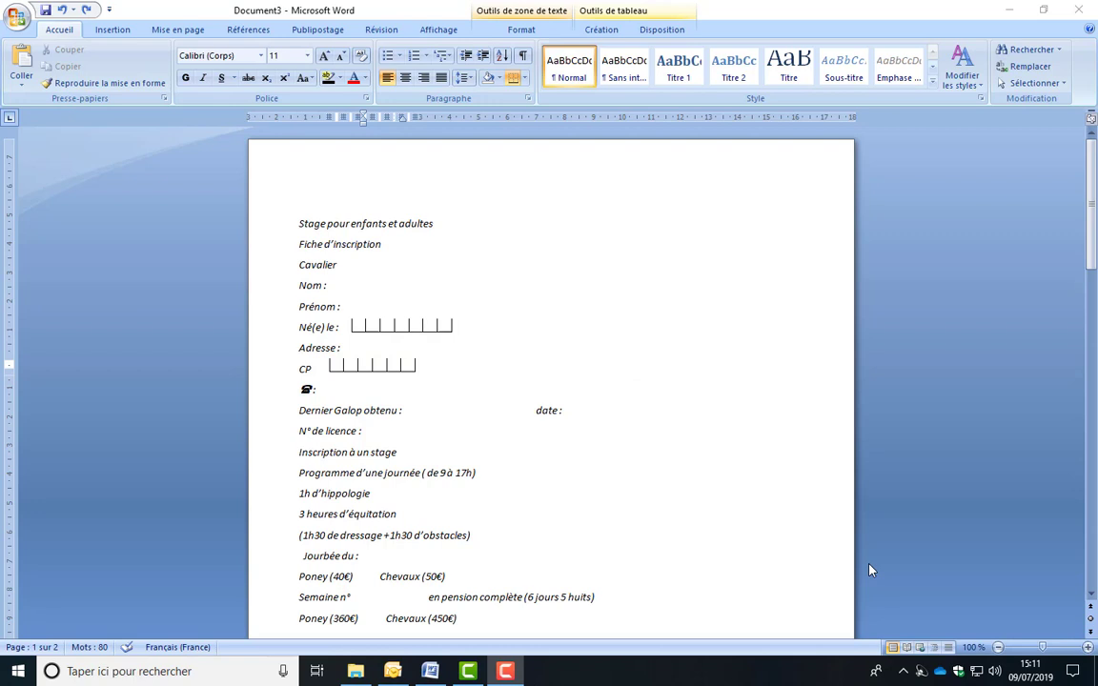
# Step: Duplicate the "CP" comb text box and place the copy beside the telephone symbol, aligned under the original
pyautogui.click(368, 375)
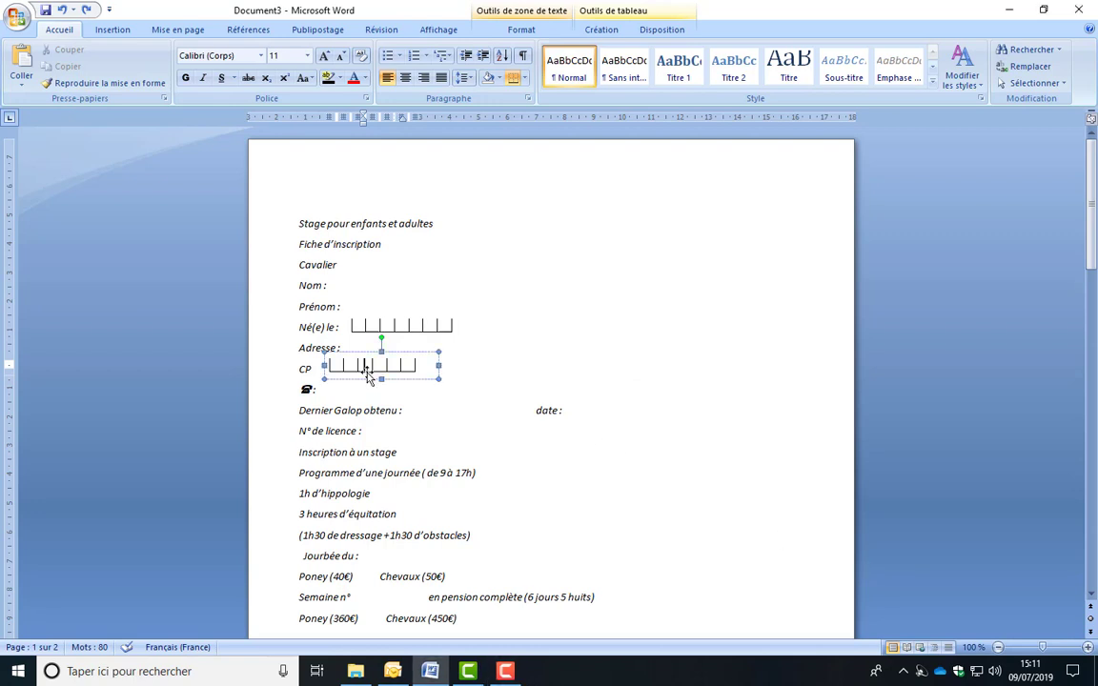
pyautogui.click(414, 351)
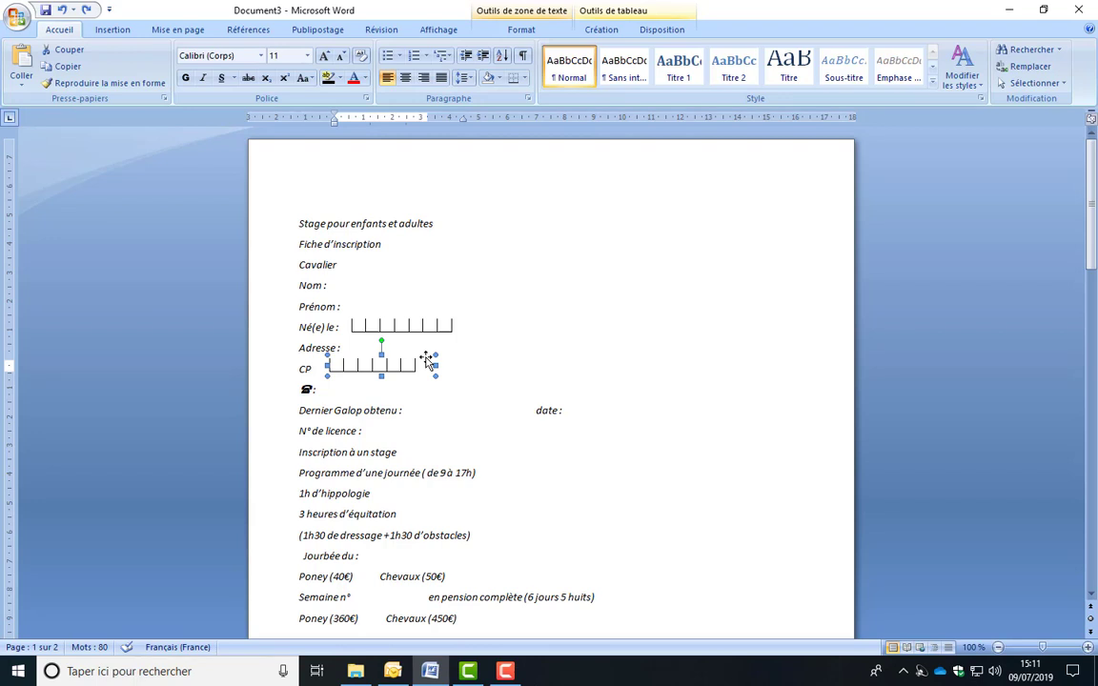
pyautogui.click(498, 367)
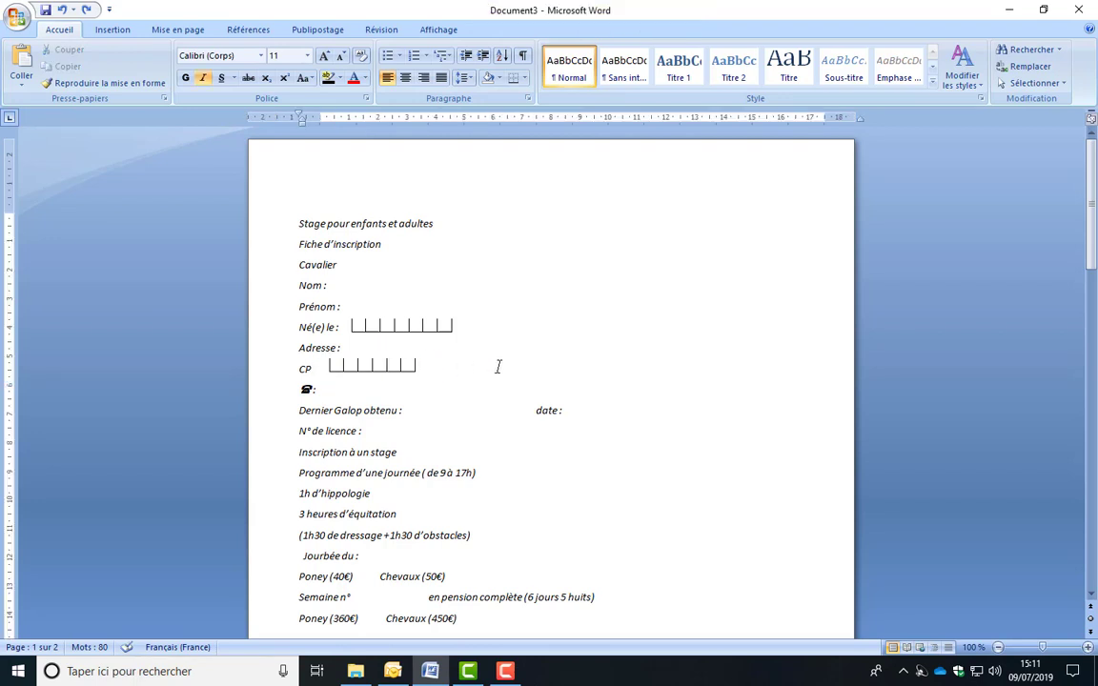
pyautogui.hotkey('ctrl', 'v')
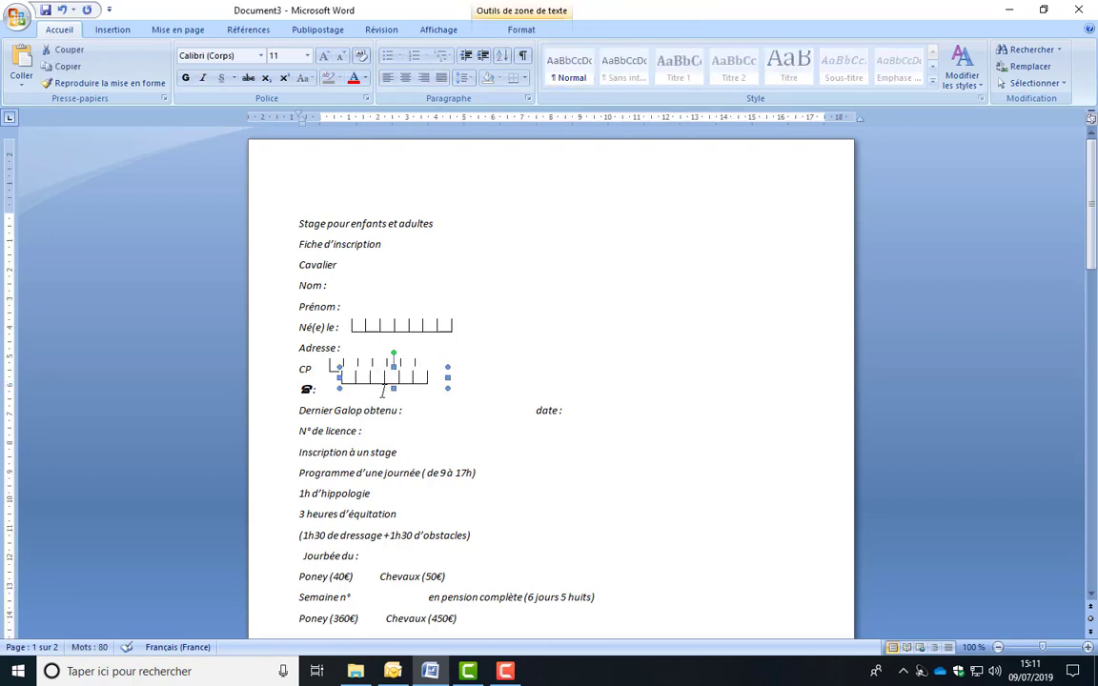
pyautogui.moveTo(421, 371)
pyautogui.mouseDown()
pyautogui.moveTo(412, 390)
pyautogui.moveTo(400, 385)
pyautogui.moveTo(407, 369)
pyautogui.moveTo(407, 380)
pyautogui.mouseUp()
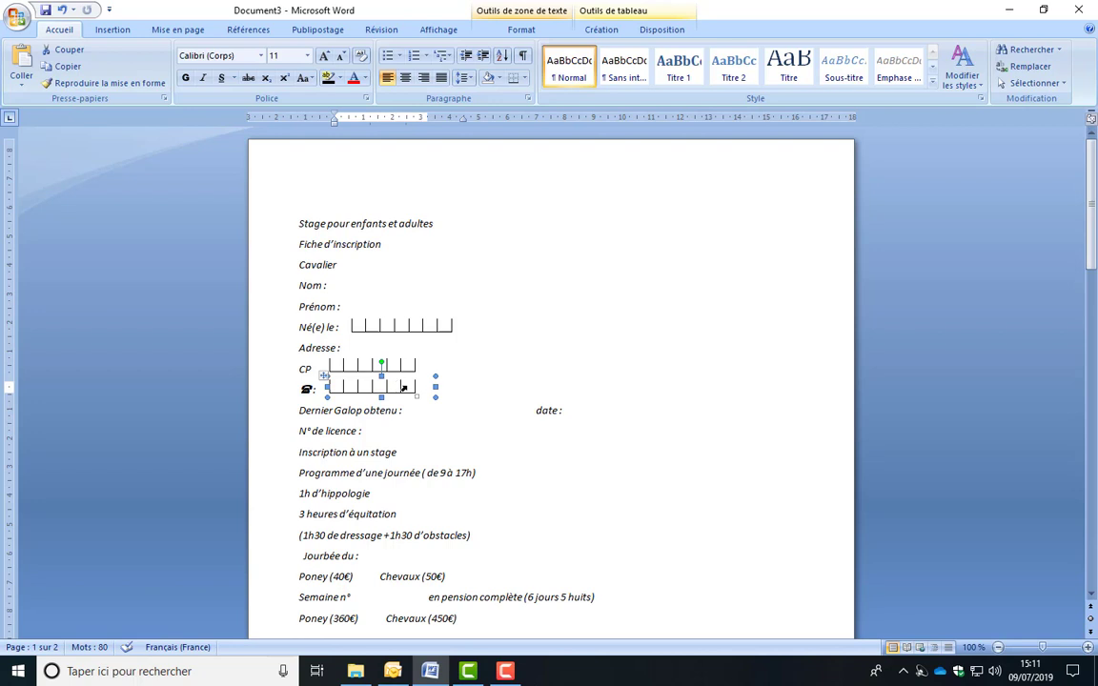
# Step: Insert four columns into the telephone comb table, three to the right and one to the left of the current cell, making ten cells
pyautogui.moveTo(404, 388); pyautogui.dragTo(356, 387)
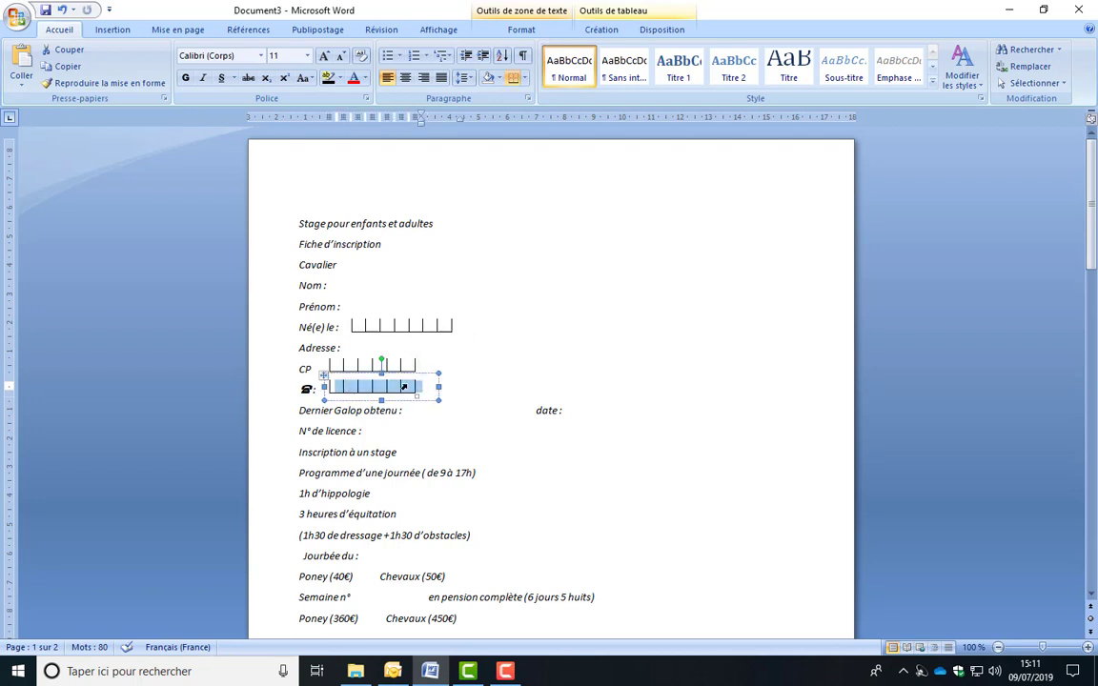
pyautogui.click(353, 389)
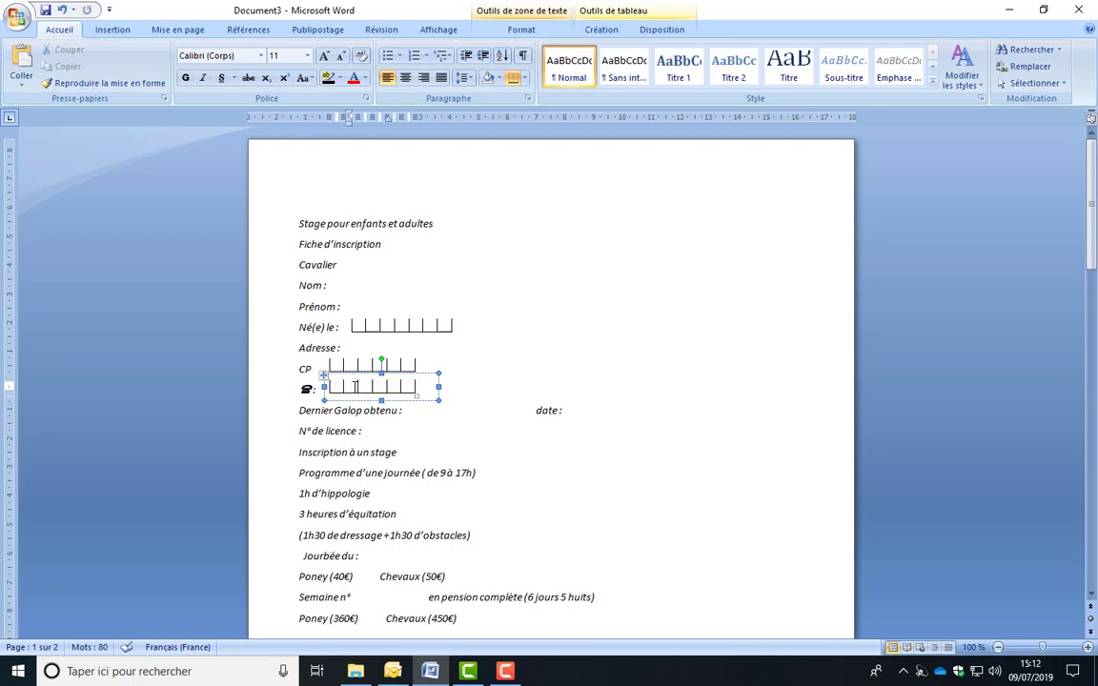
pyautogui.rightClick(354, 387)
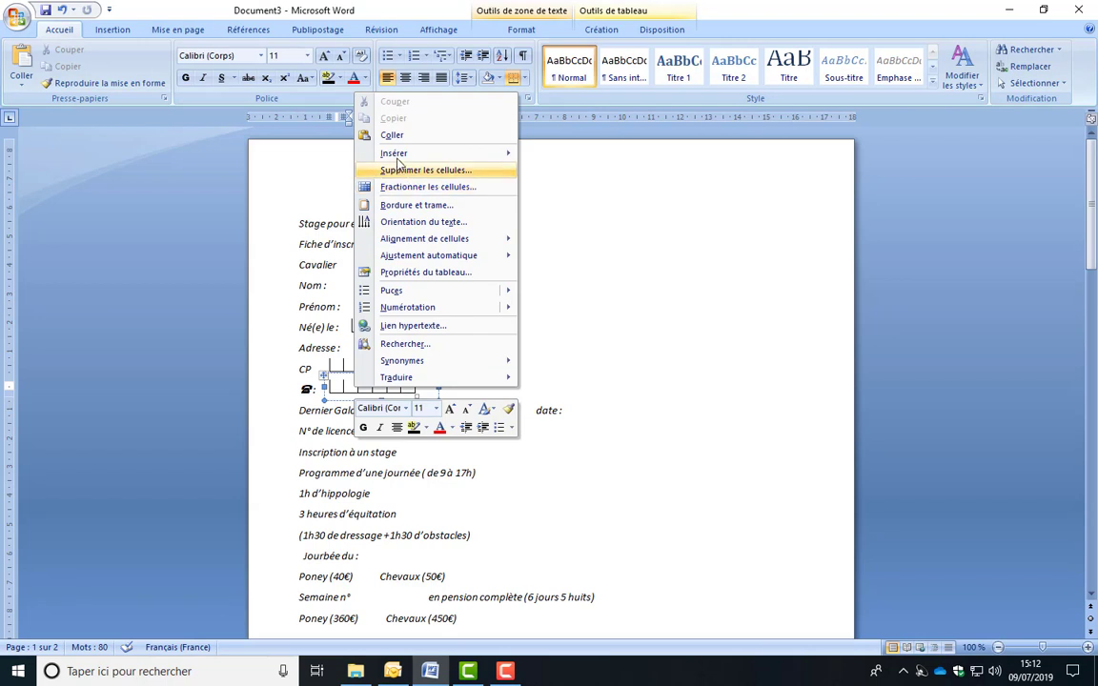
pyautogui.moveTo(399, 158)
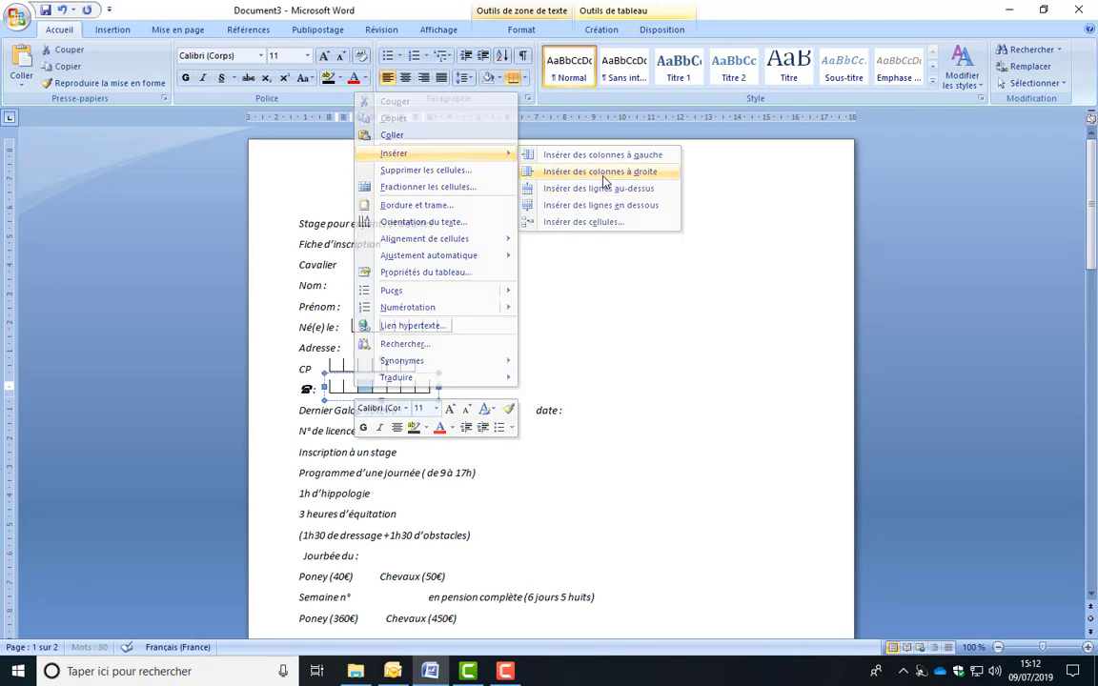
pyautogui.click(602, 174)
pyautogui.rightClick(368, 387)
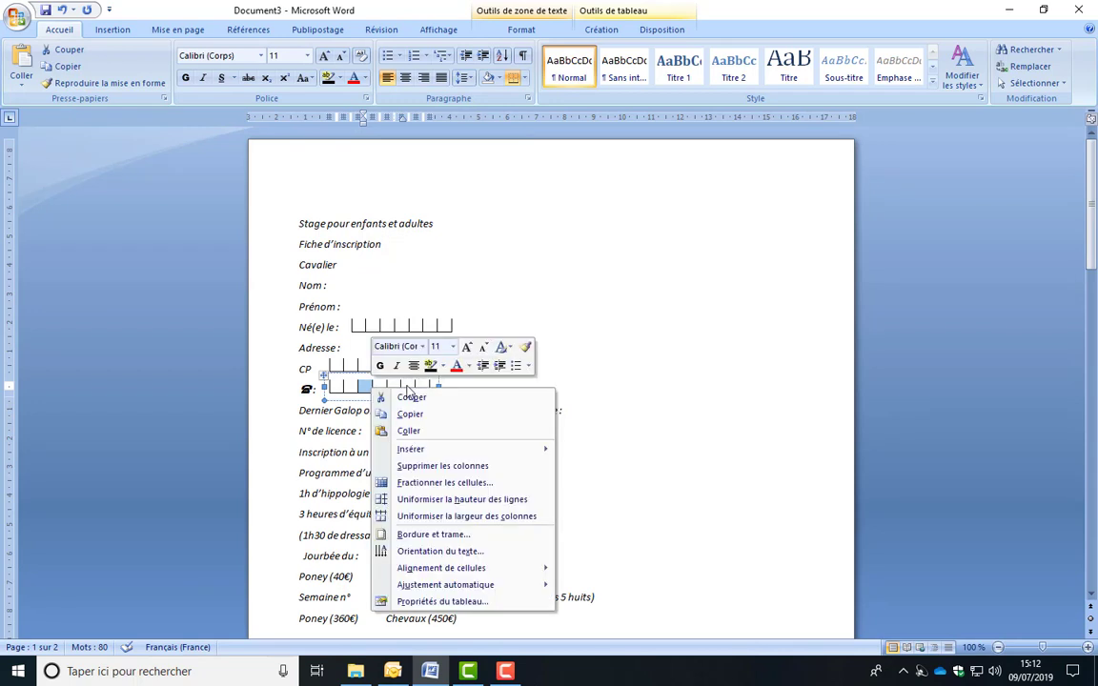
pyautogui.moveTo(425, 454)
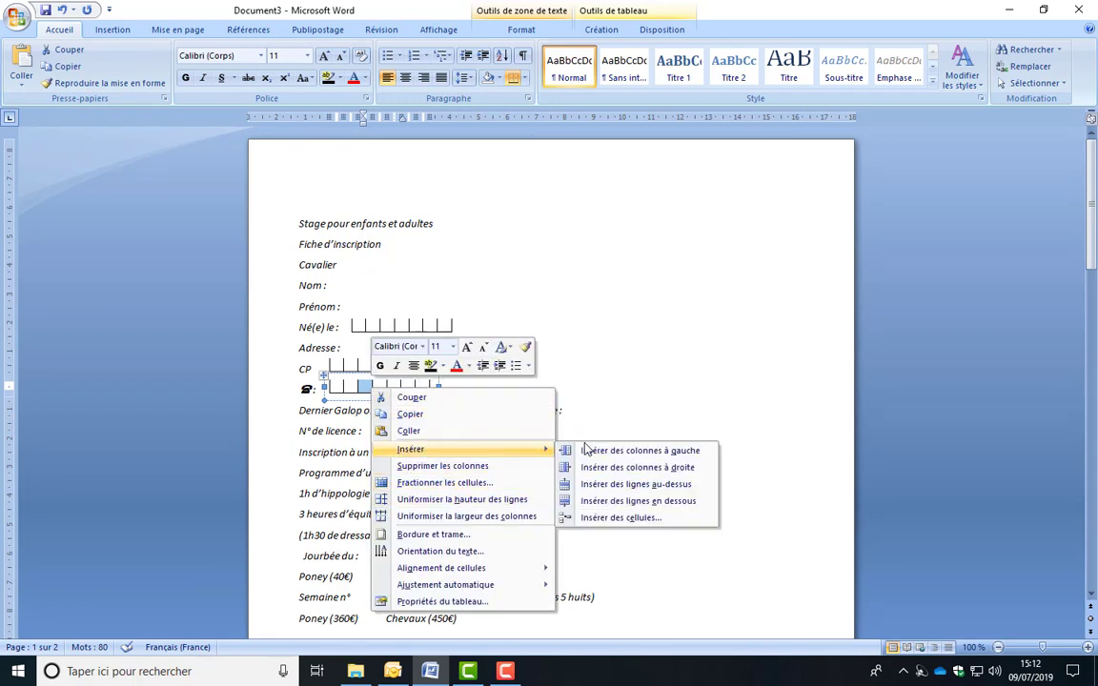
pyautogui.click(629, 468)
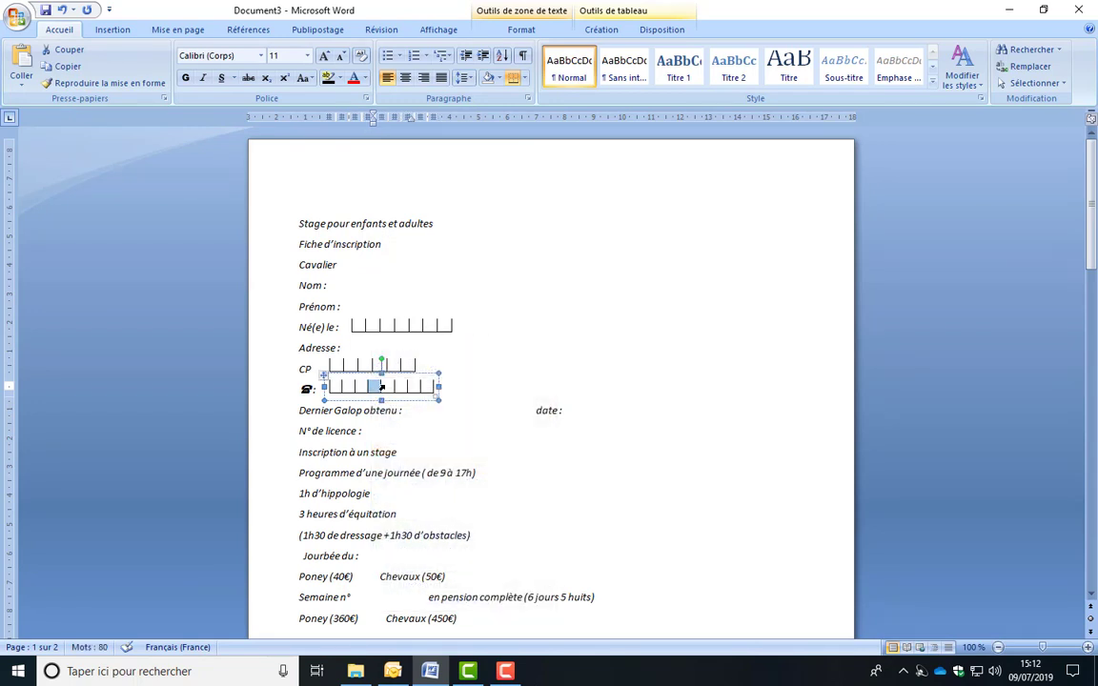
pyautogui.rightClick(381, 387)
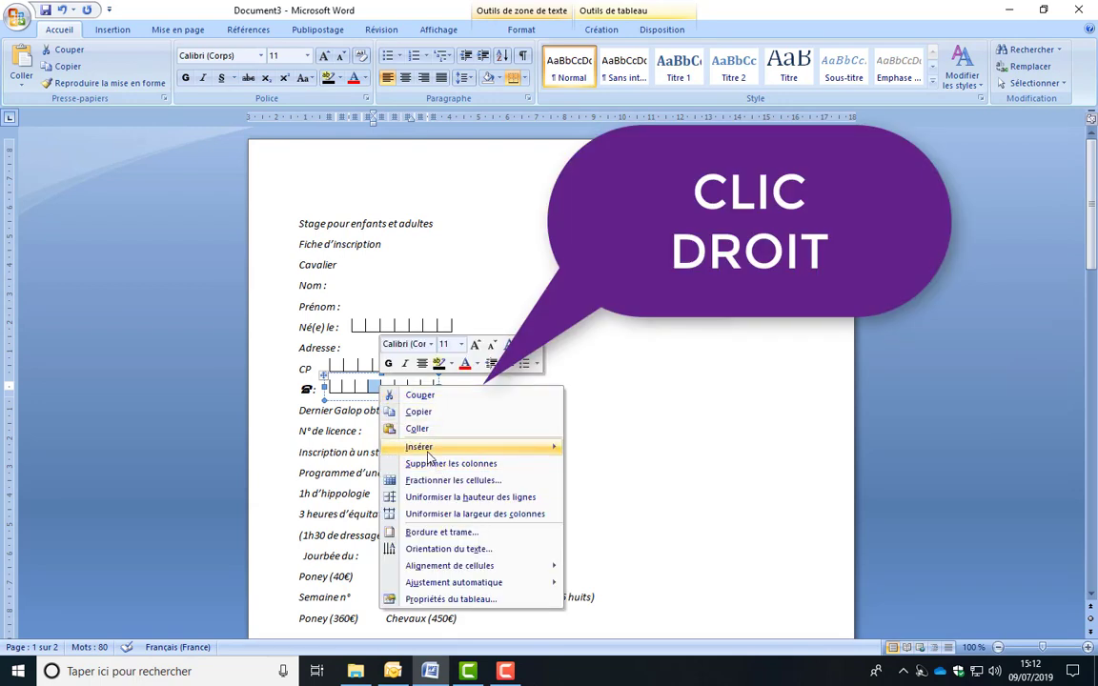
pyautogui.moveTo(424, 447)
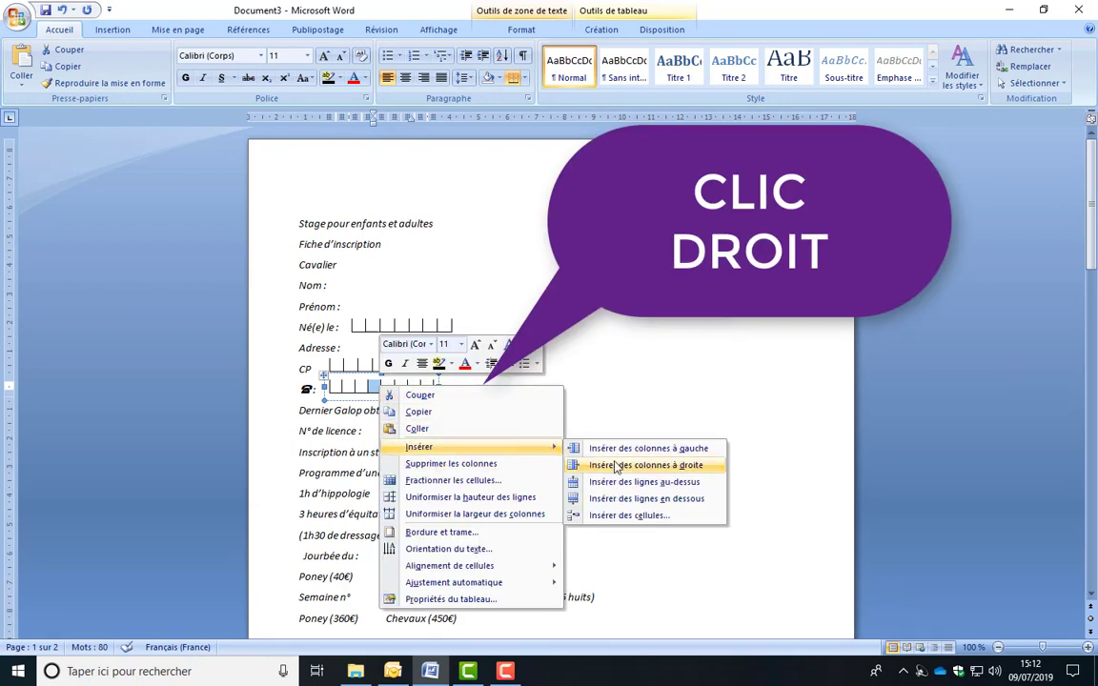
pyautogui.click(584, 464)
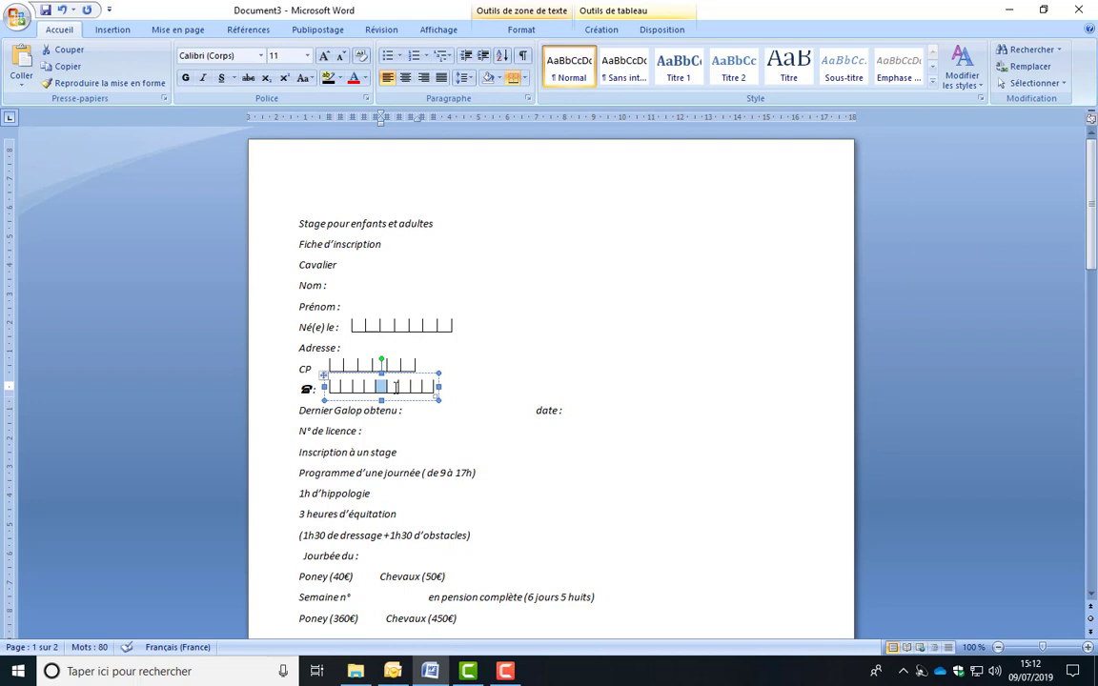
pyautogui.rightClick(396, 388)
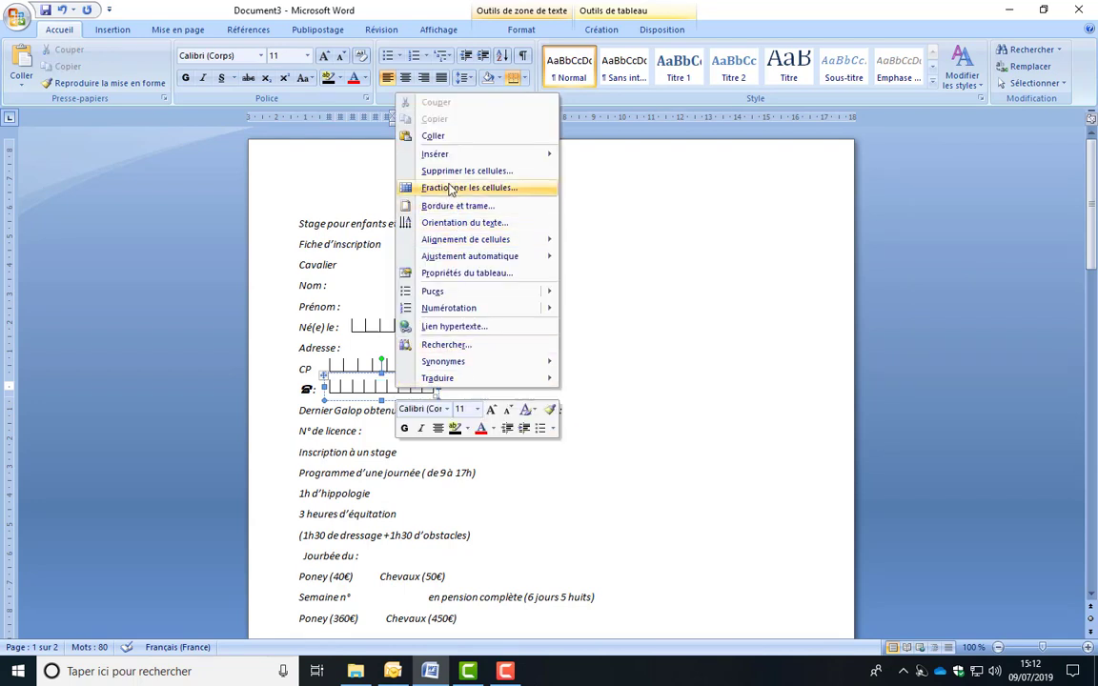
pyautogui.moveTo(448, 154)
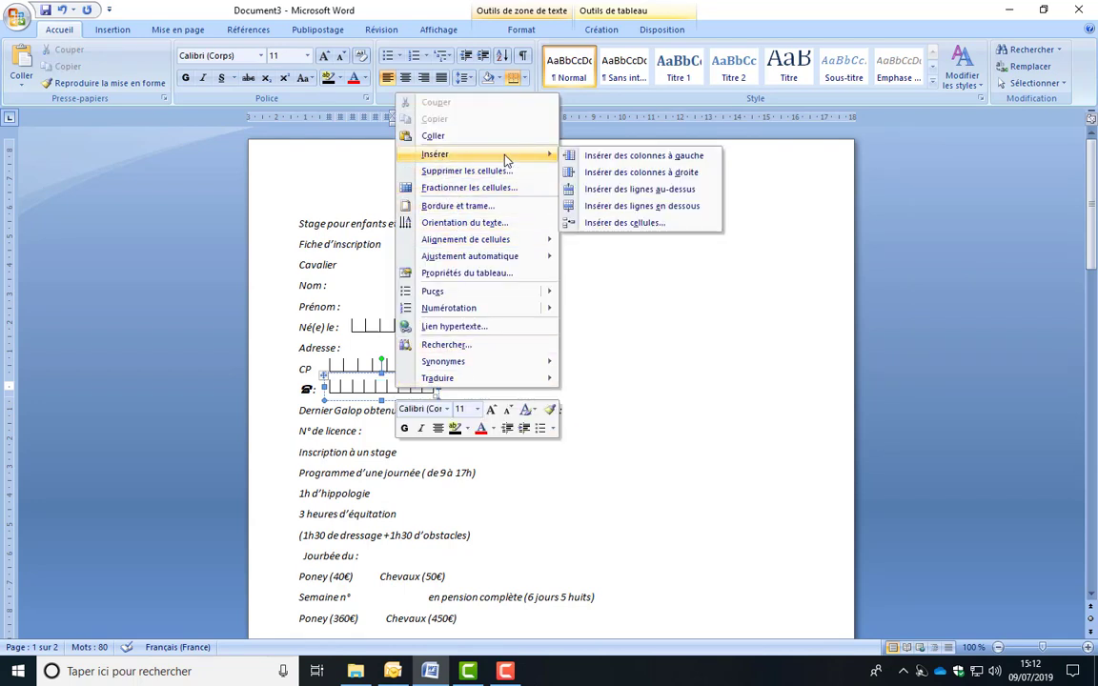
pyautogui.click(639, 156)
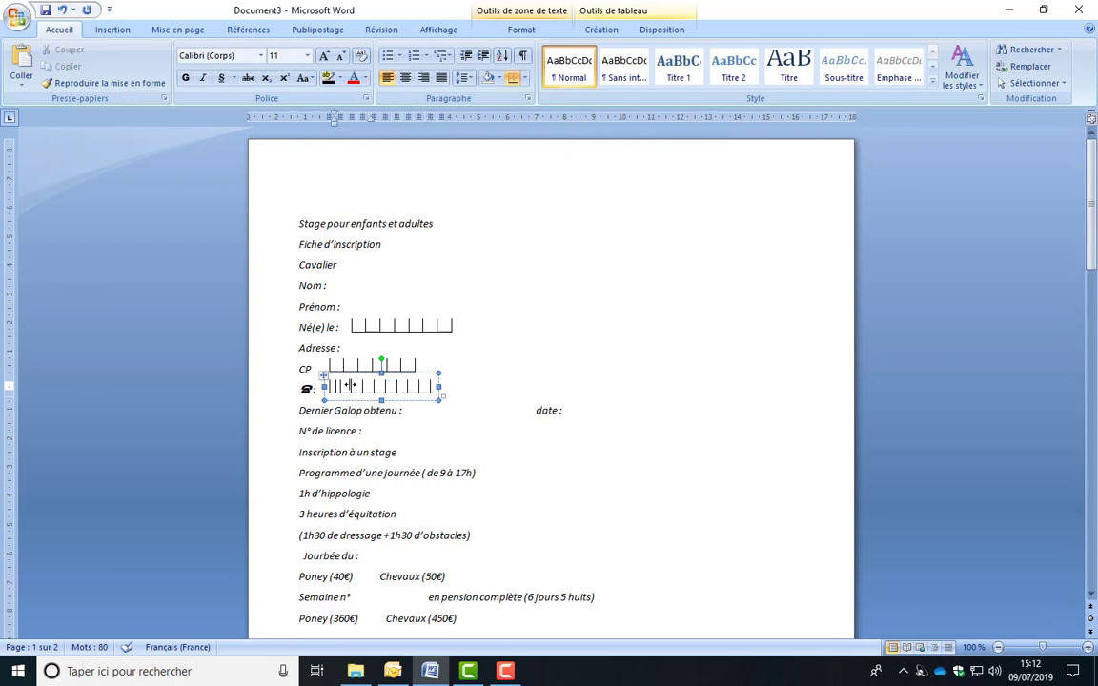
# Step: Go through the cells of the telephone comb to check their number, and leave the text box
pyautogui.click(354, 386)
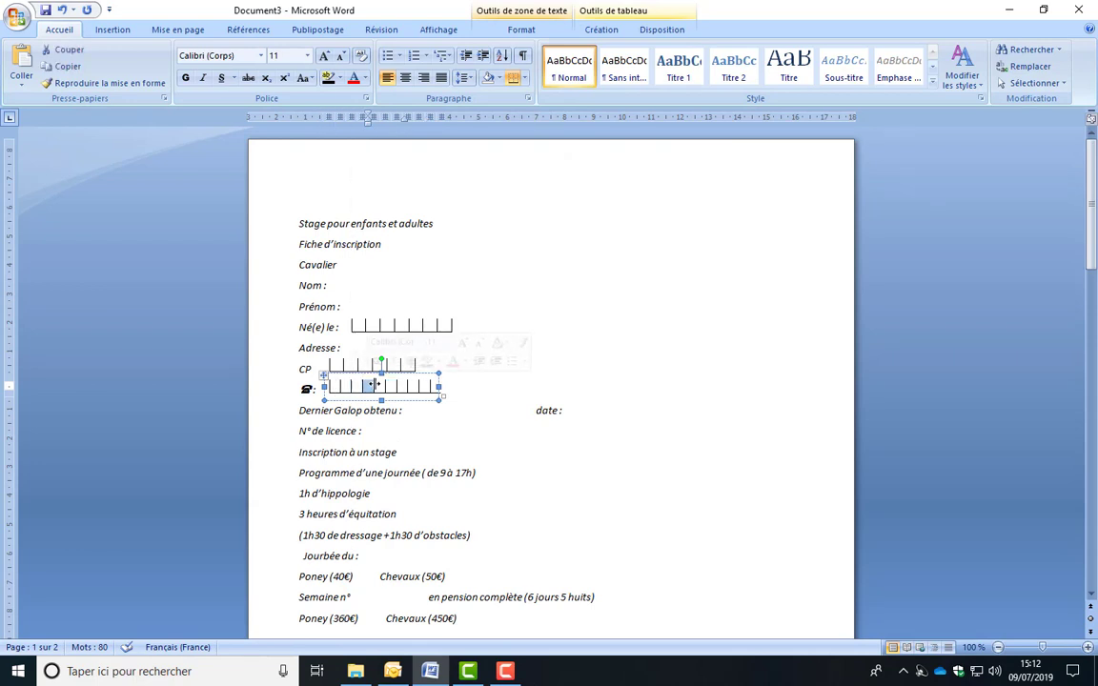
pyautogui.click(392, 387)
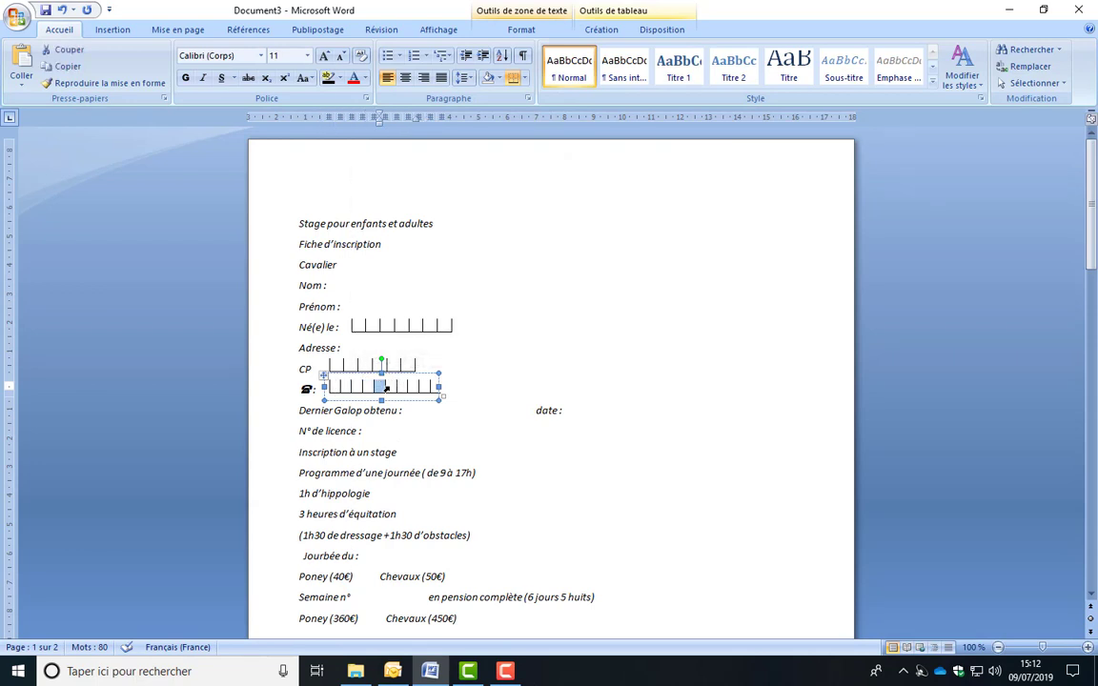
pyautogui.click(407, 386)
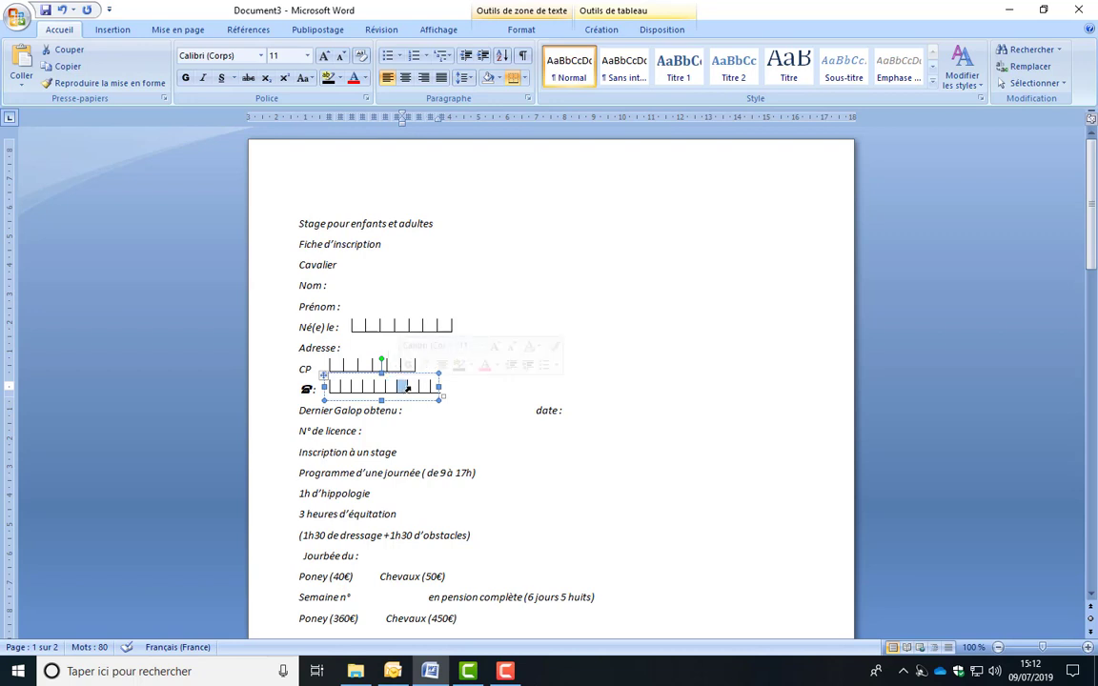
pyautogui.click(421, 387)
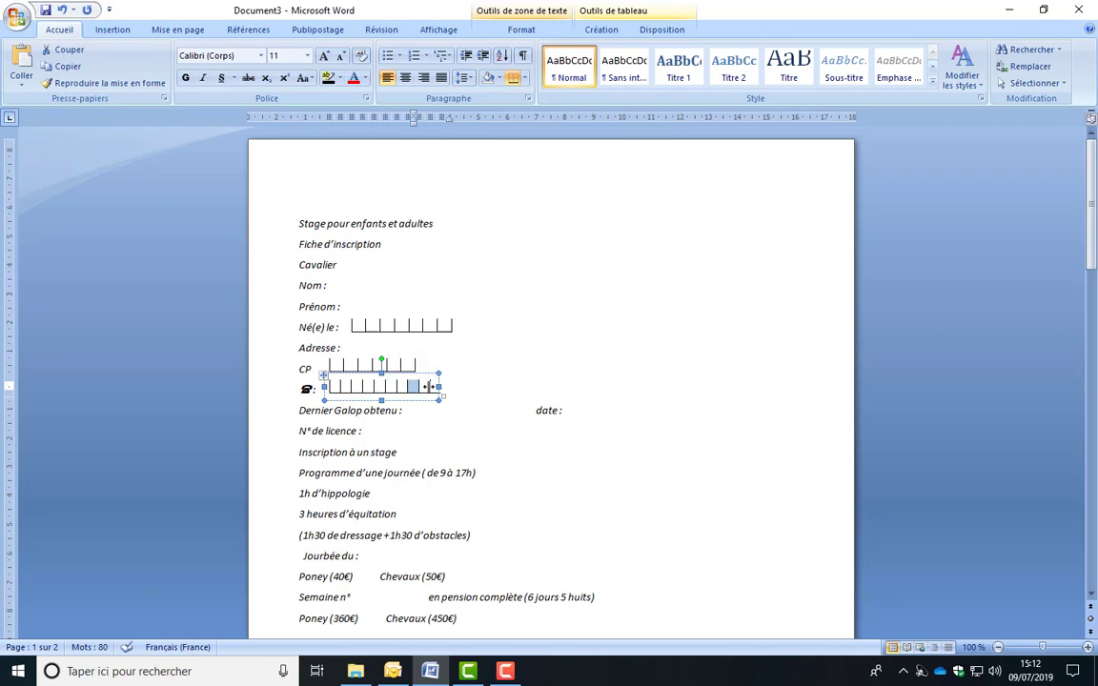
pyautogui.moveTo(440, 386); pyautogui.dragTo(441, 420)
pyautogui.click(484, 413)
pyautogui.click(449, 420)
pyautogui.click(419, 412)
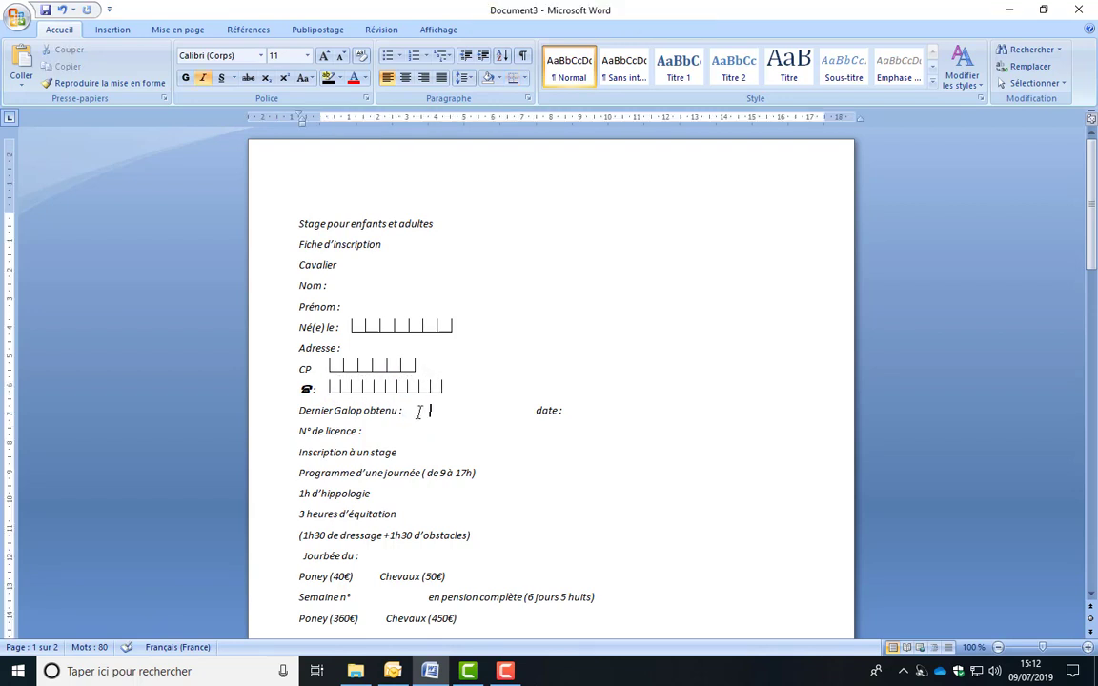
# Step: Check the scanned form, then paste a copy of the "CP" comb text box and place it beside "Dernier Galop obtenu :"
pyautogui.scroll(-13, 460, 503)
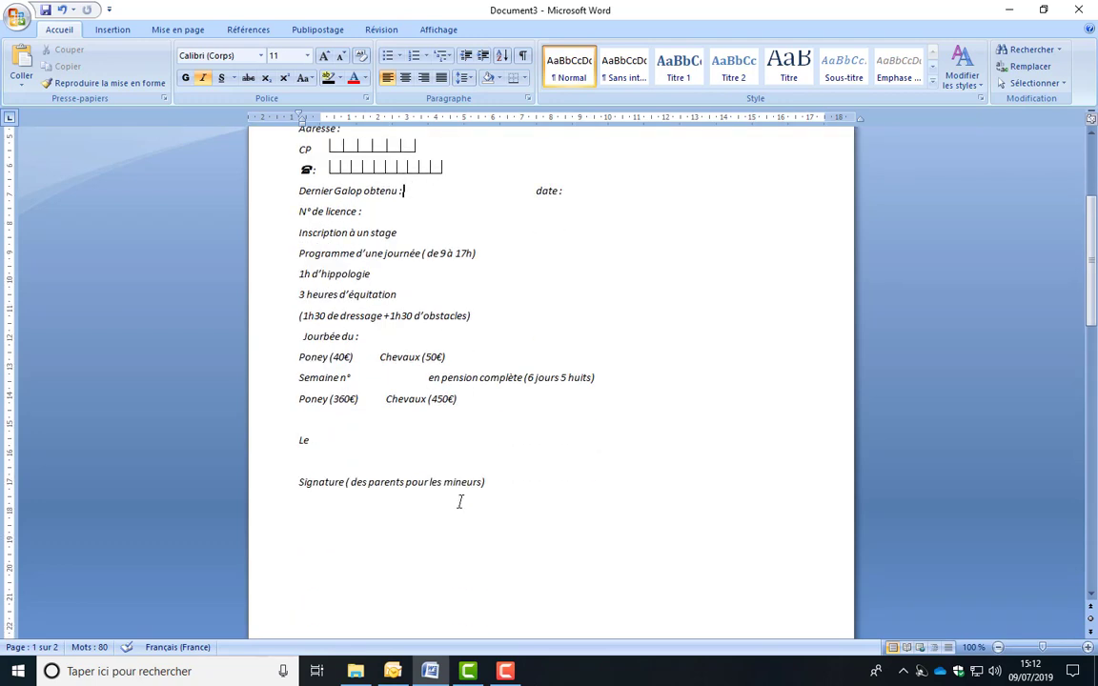
pyautogui.scroll(-1, 463, 511)
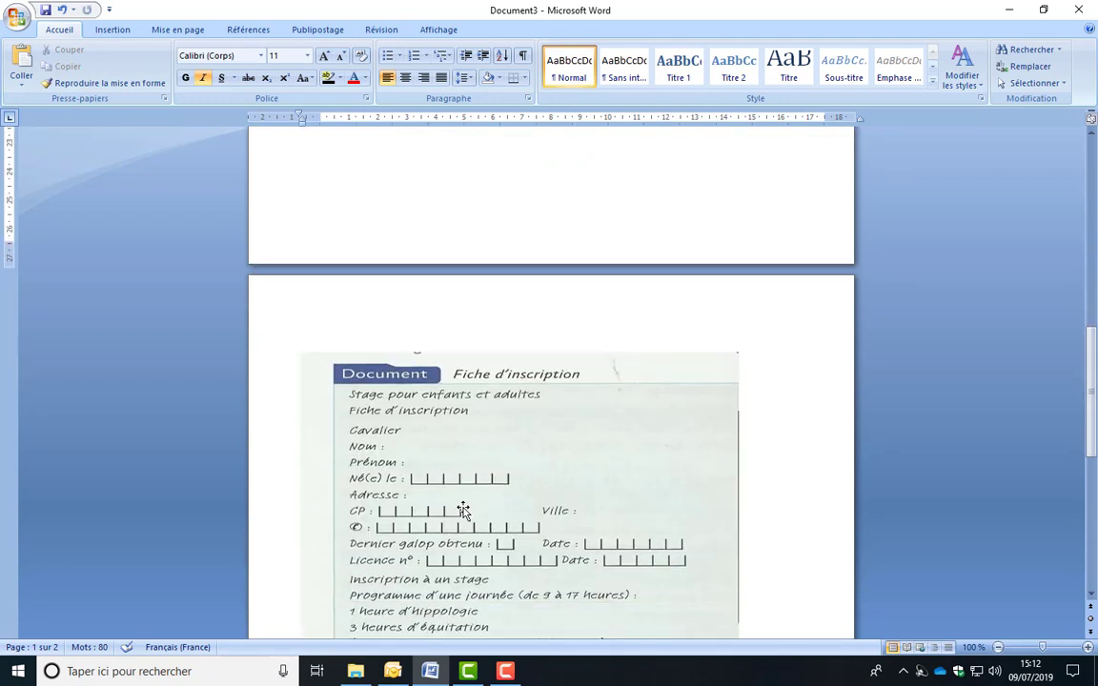
pyautogui.scroll(9, 462, 511)
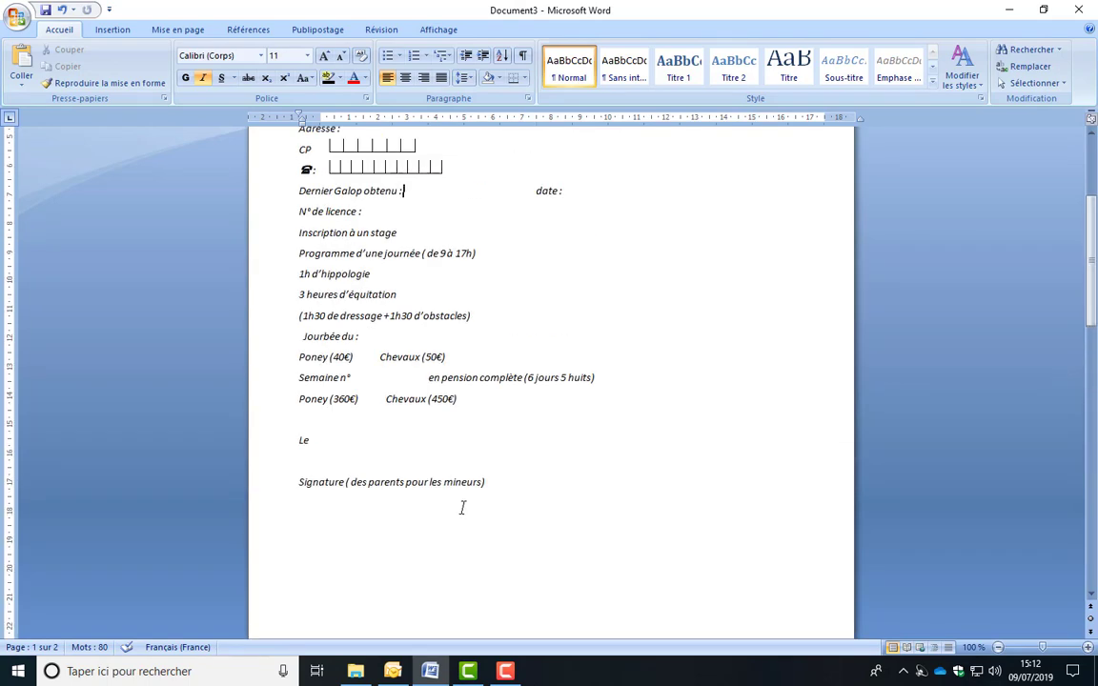
pyautogui.scroll(3, 462, 508)
pyautogui.click(455, 339)
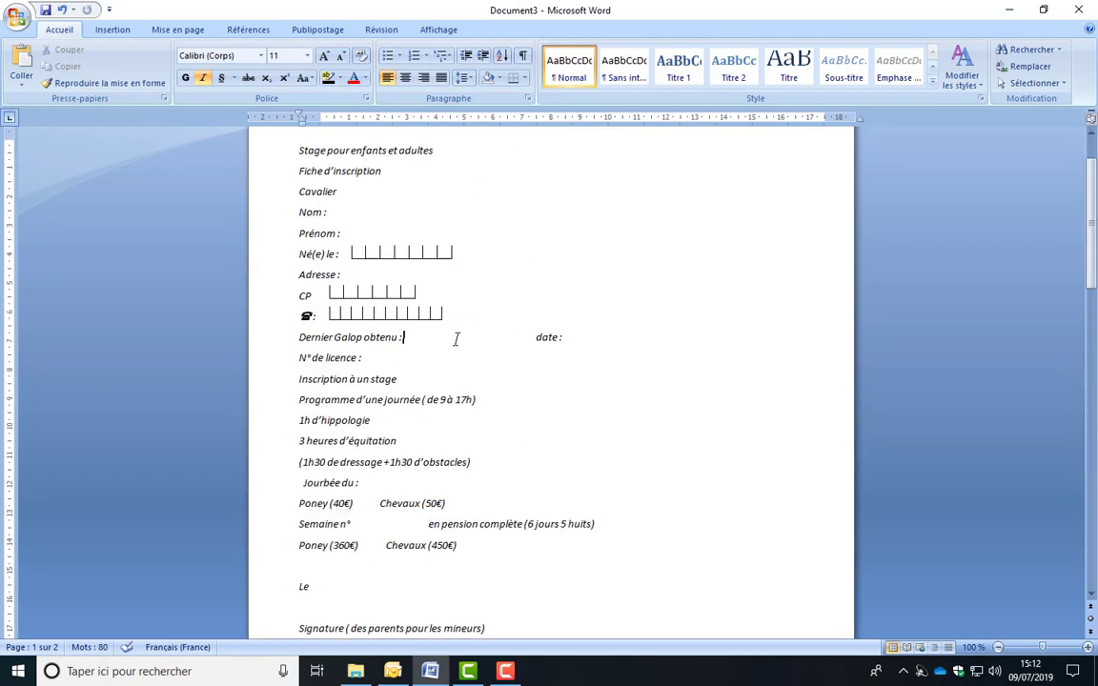
pyautogui.hotkey('ctrl', 'v')
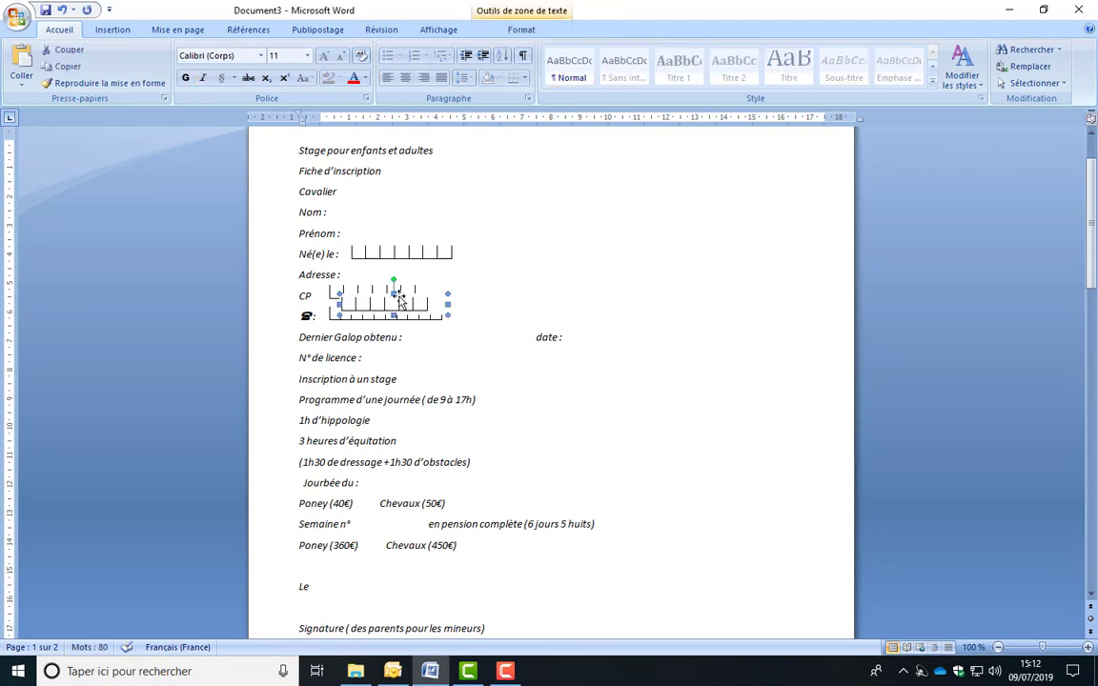
pyautogui.moveTo(401, 298); pyautogui.dragTo(464, 327)
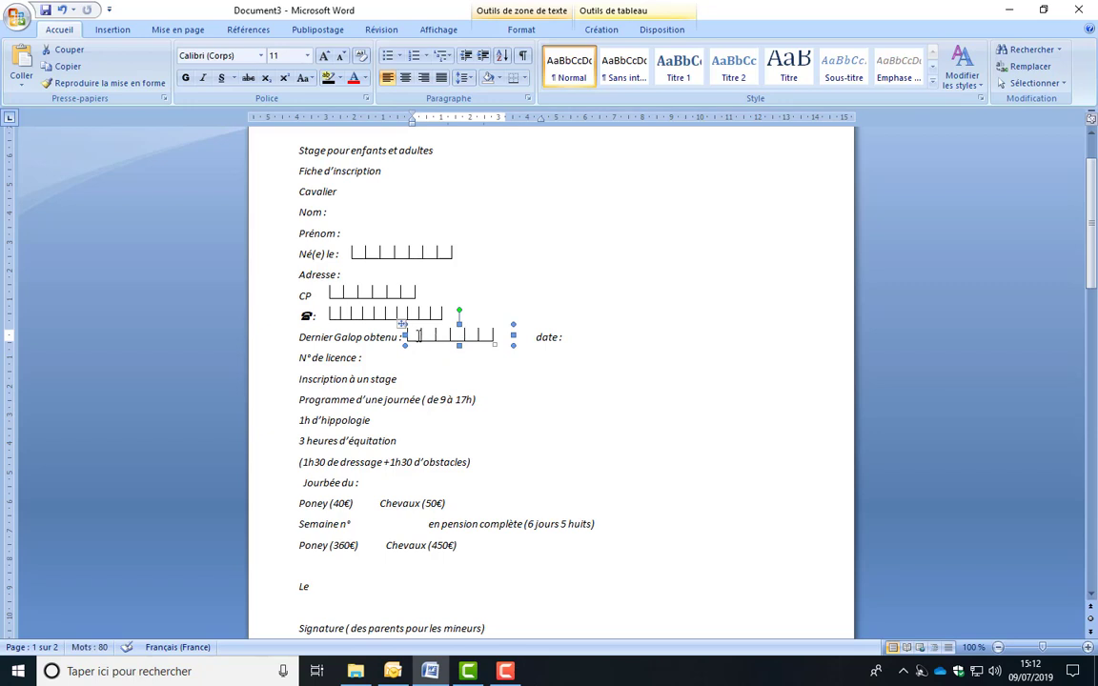
# Step: Delete the last five columns of the comb beside "Dernier Galop obtenu :", leaving one cell, and narrow its text box to fit
pyautogui.click(425, 336)
pyautogui.moveTo(436, 333); pyautogui.dragTo(482, 338)
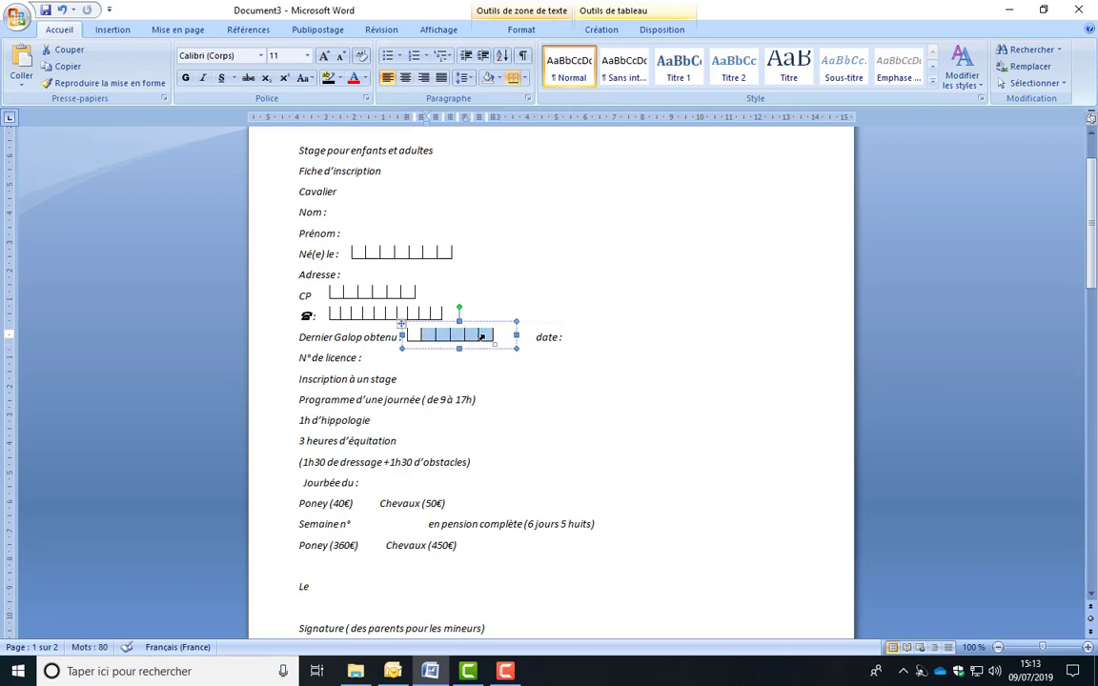
pyautogui.rightClick(483, 338)
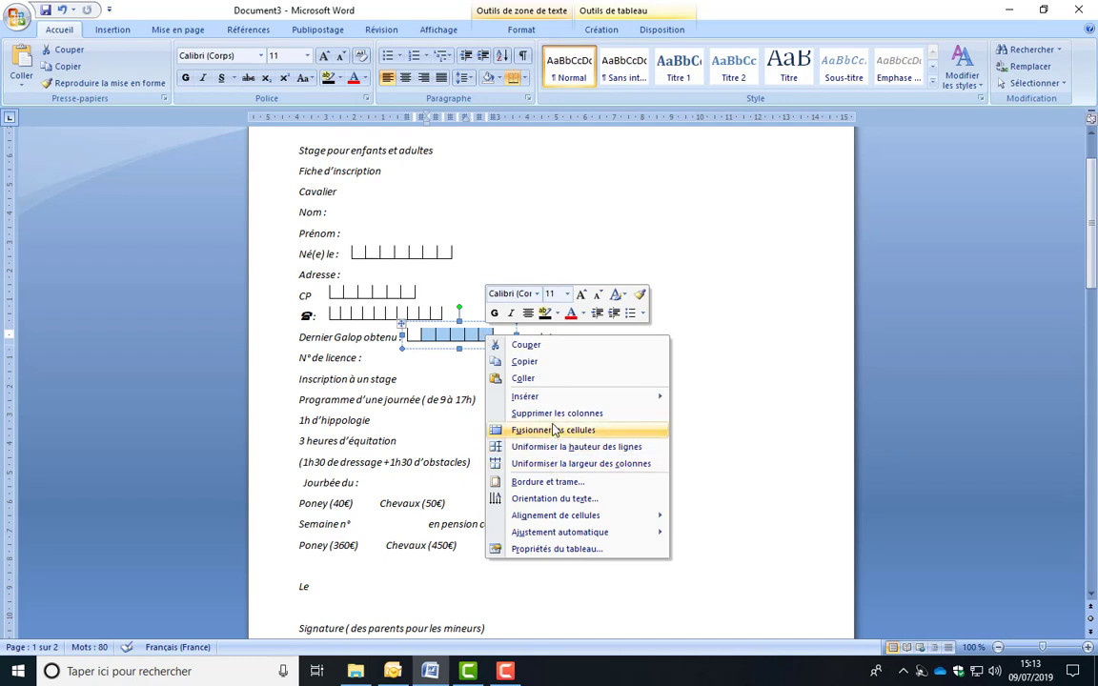
pyautogui.click(552, 430)
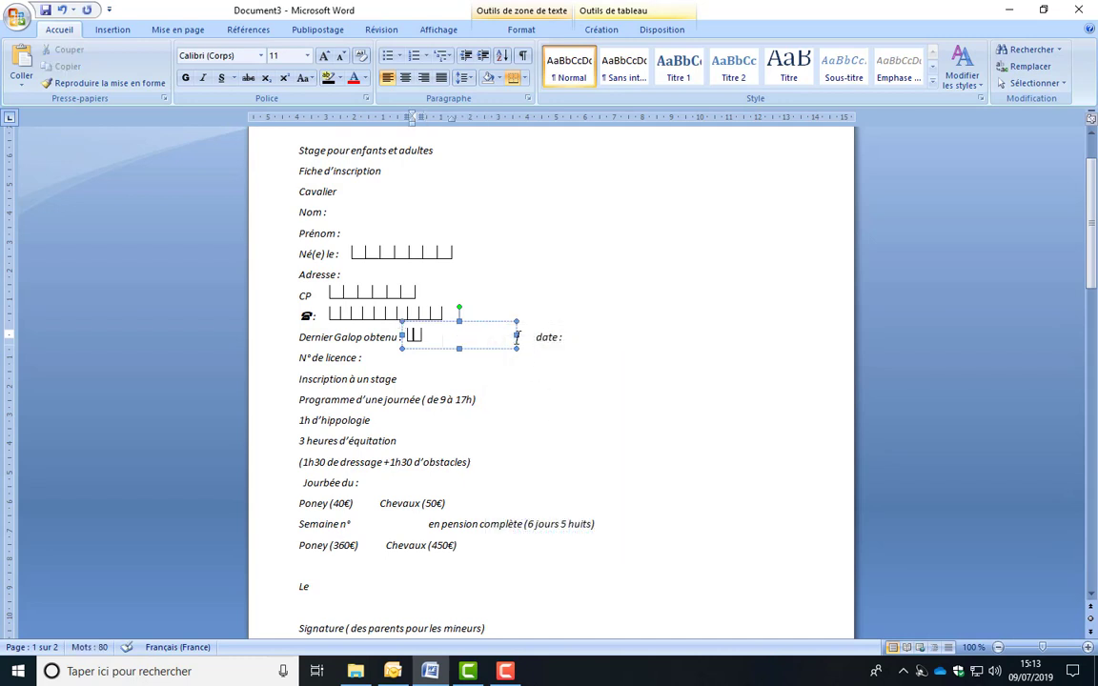
pyautogui.moveTo(516, 335); pyautogui.dragTo(439, 336)
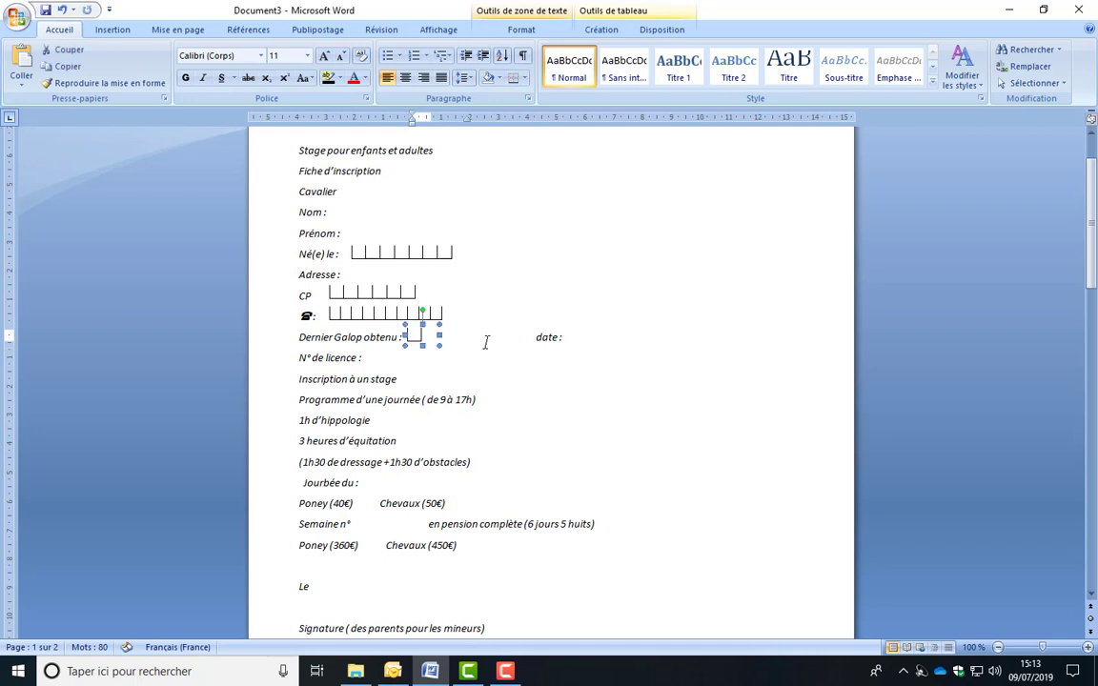
# Step: Remove the surplus spaces before "date :" on the "Dernier Galop obtenu" line to bring the label closer to the single-cell box
pyautogui.click(485, 341)
pyautogui.press('Delete')
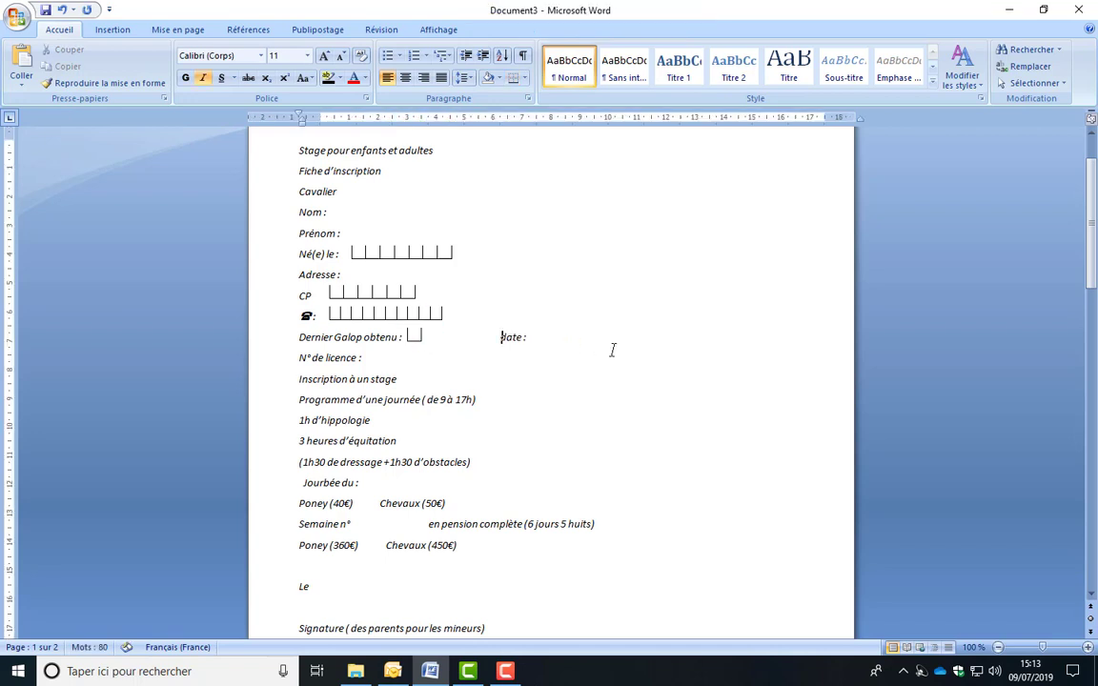
pyautogui.press('BackSpace')
# Step: Compare with the scanned form and paste another copy of the six-cell comb text box just after "date :" on the "Dernier Galop obtenu" line
pyautogui.scroll(2, 505, 343)
pyautogui.scroll(-1, 508, 346)
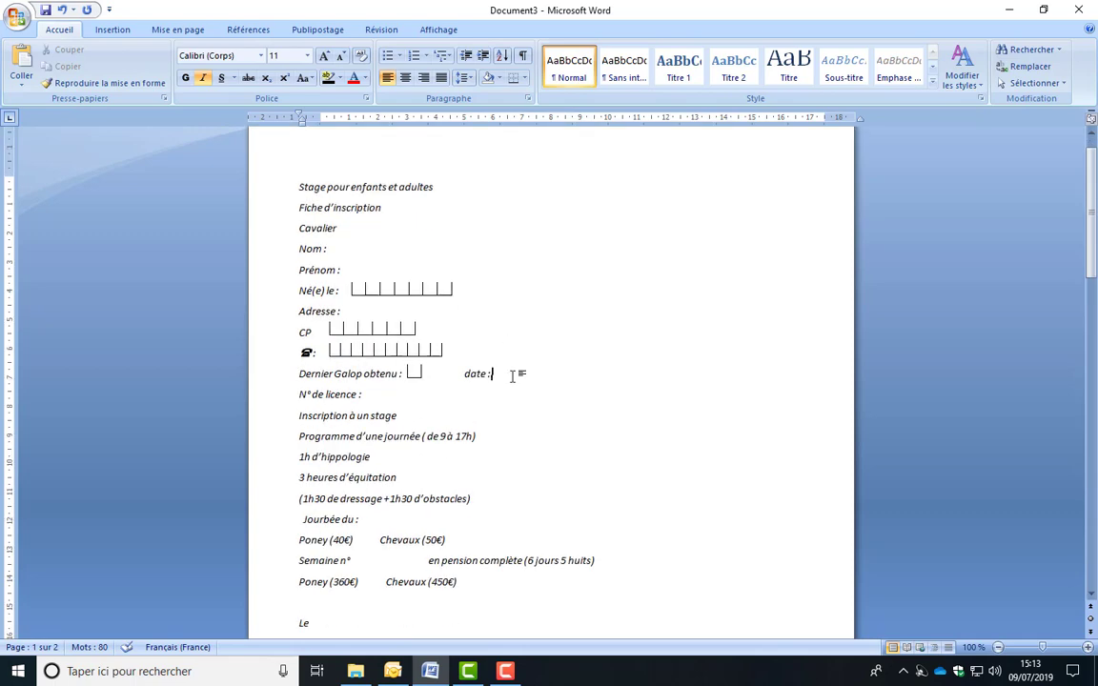
pyautogui.scroll(-2, 459, 560)
pyautogui.scroll(-10, 458, 559)
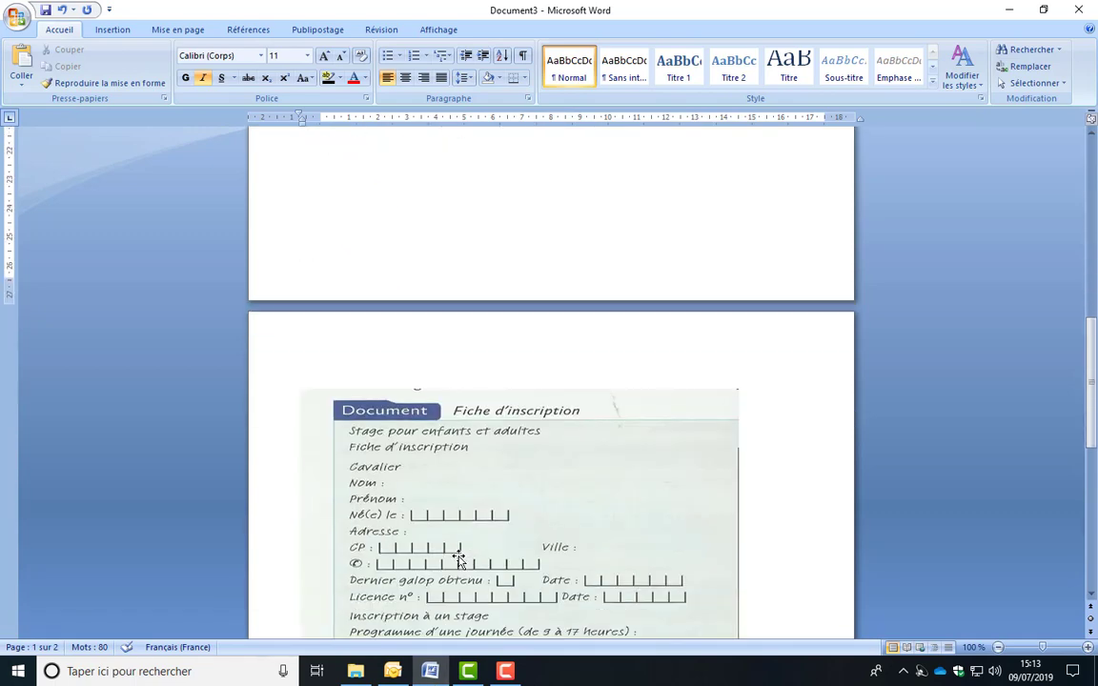
pyautogui.scroll(-3, 459, 560)
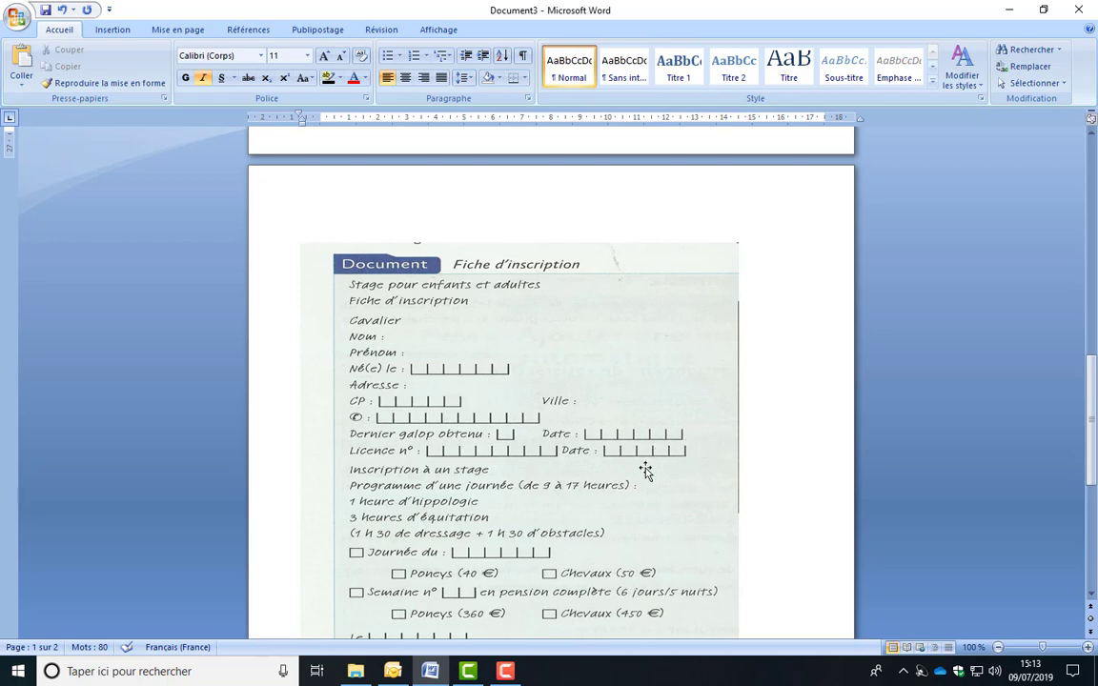
pyautogui.scroll(10, 640, 474)
pyautogui.scroll(4, 632, 481)
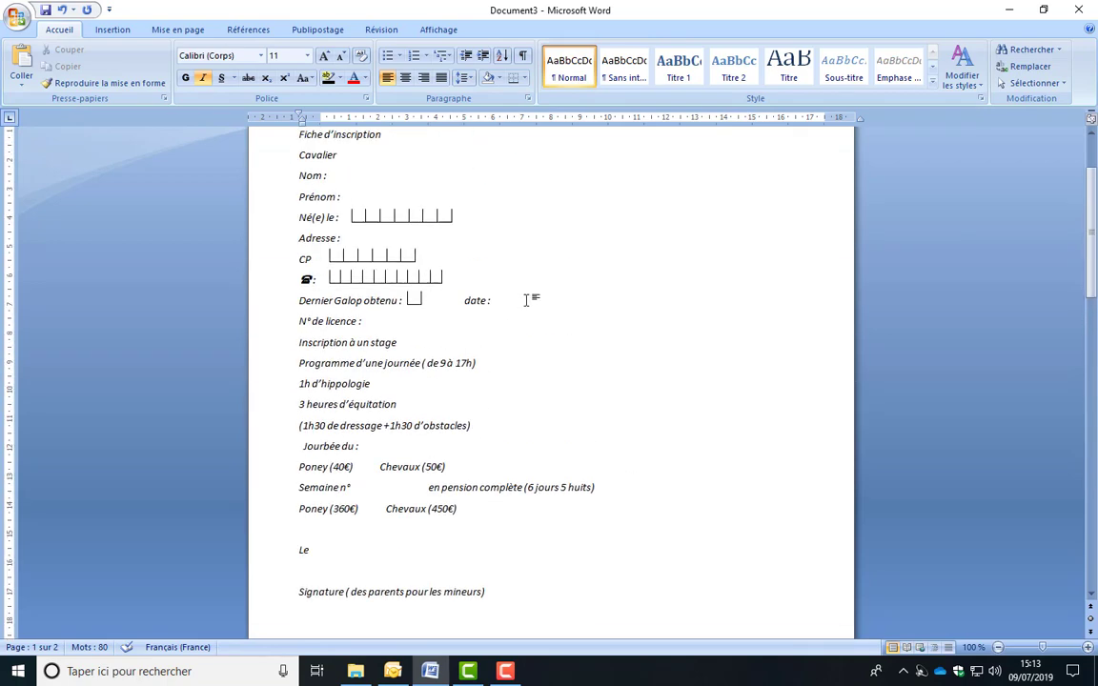
pyautogui.hotkey('ctrl', 'v')
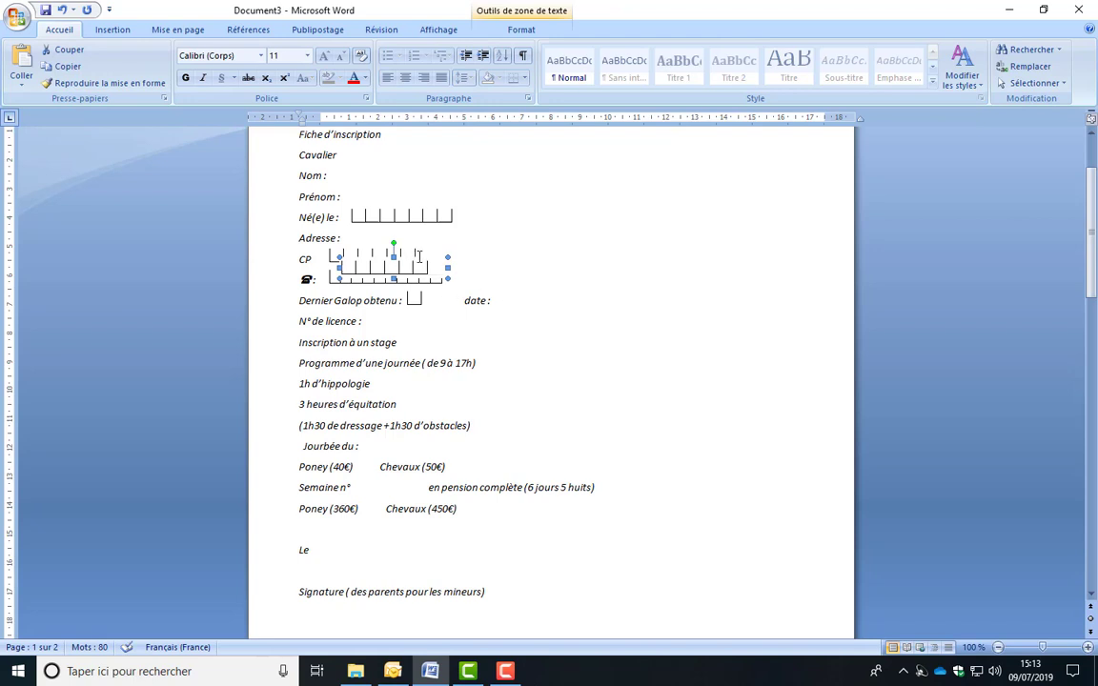
pyautogui.moveTo(418, 257); pyautogui.dragTo(572, 287)
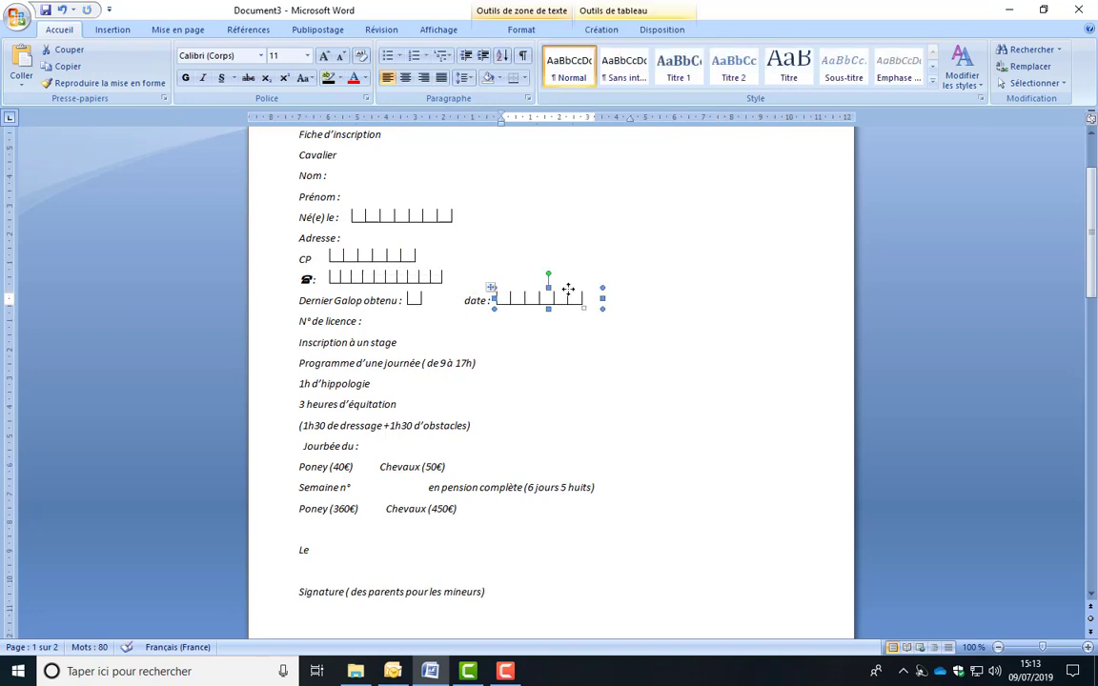
pyautogui.moveTo(568, 289); pyautogui.dragTo(575, 289)
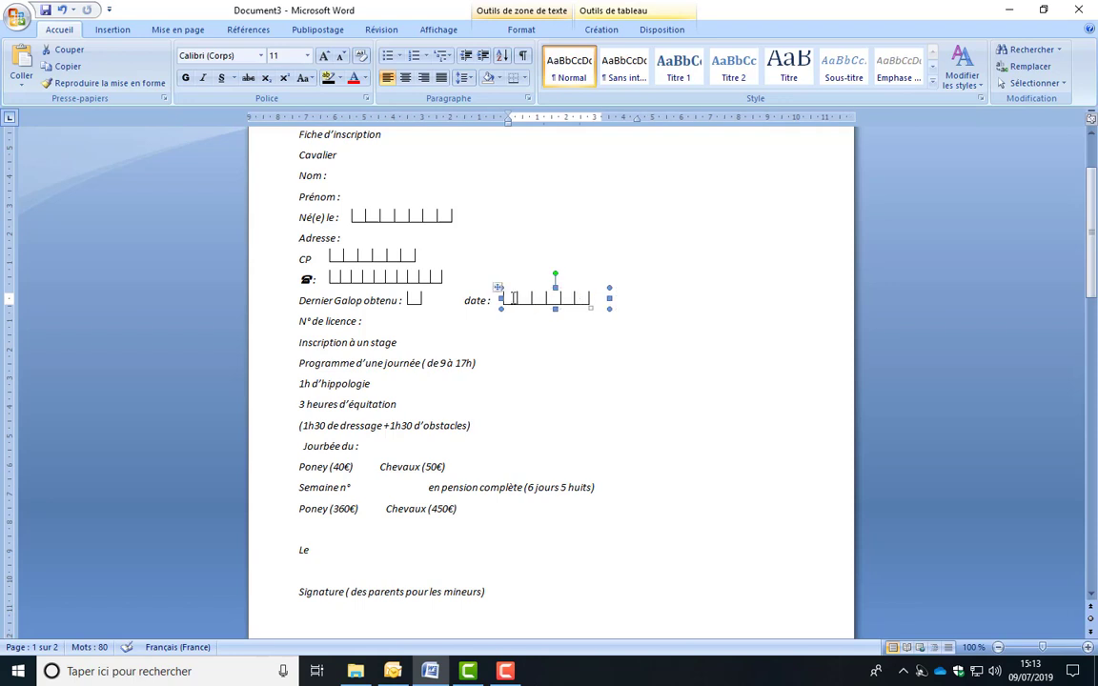
pyautogui.click(660, 303)
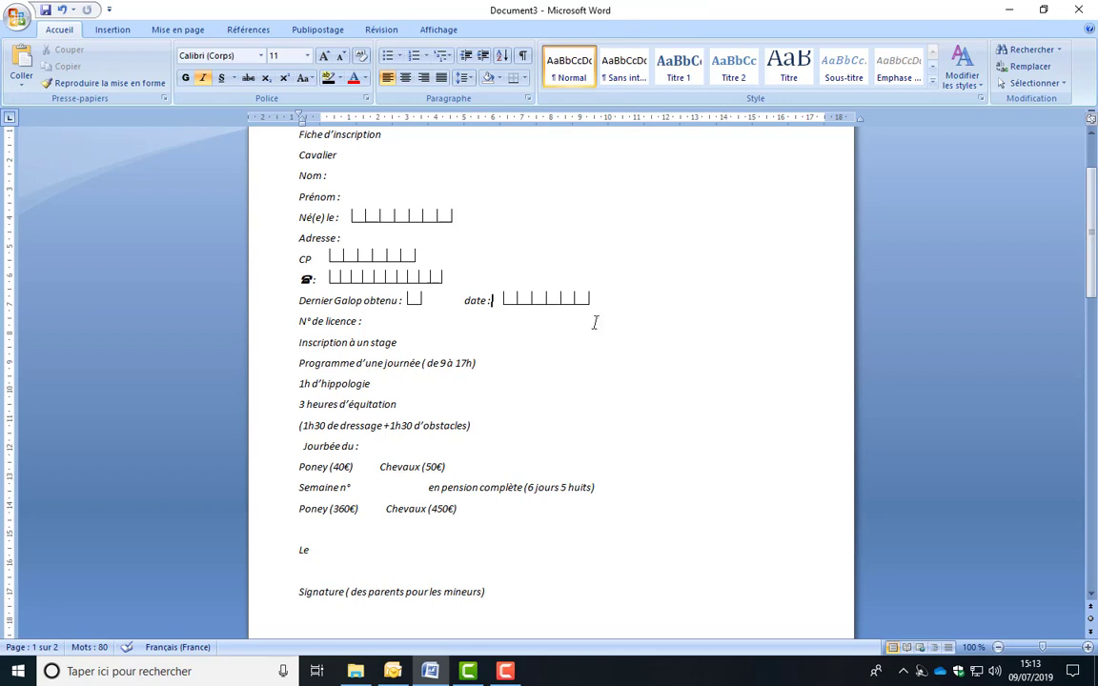
# Step: Paste another copy of the six-cell comb text box and place it beside "N° de licence :"
pyautogui.click(375, 322)
pyautogui.hotkey('ctrl', 'v')
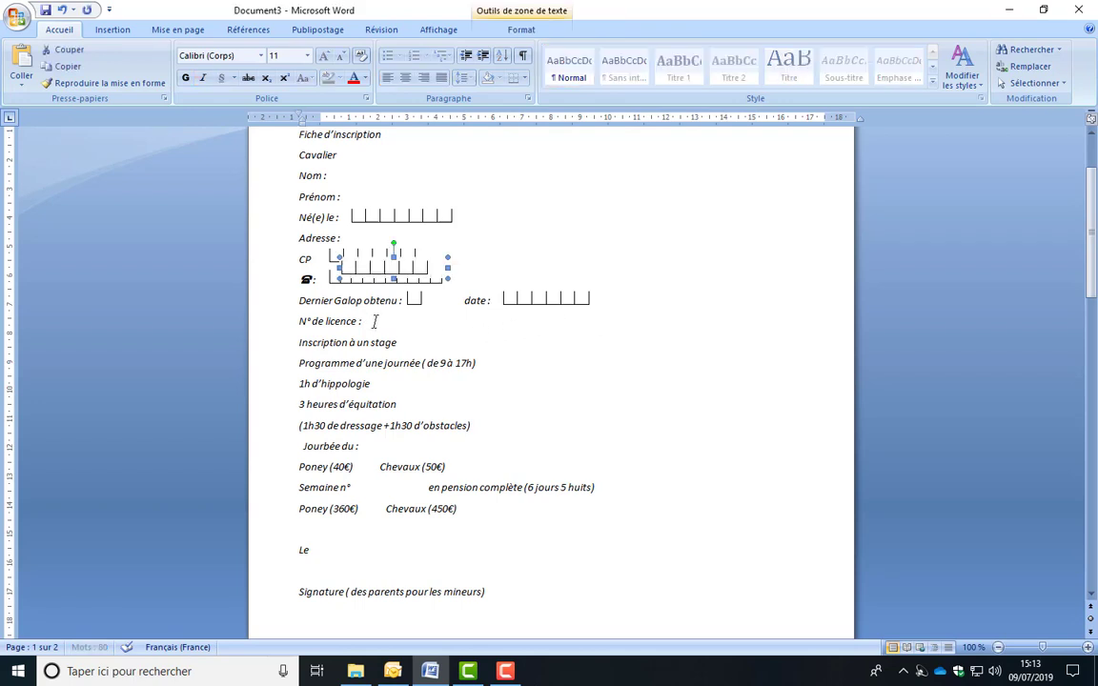
pyautogui.moveTo(412, 265); pyautogui.dragTo(437, 311)
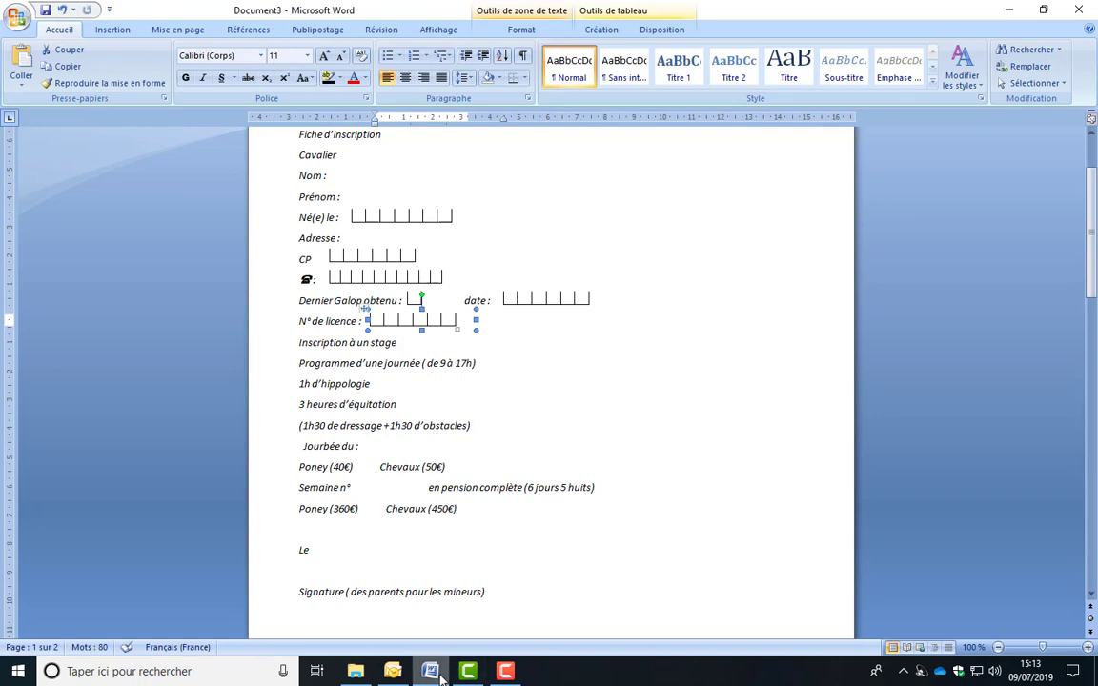
# Step: Examine the licence-number comb in the scanned form and go through the cells of the pasted comb to compare their number
pyautogui.scroll(-5, 606, 524)
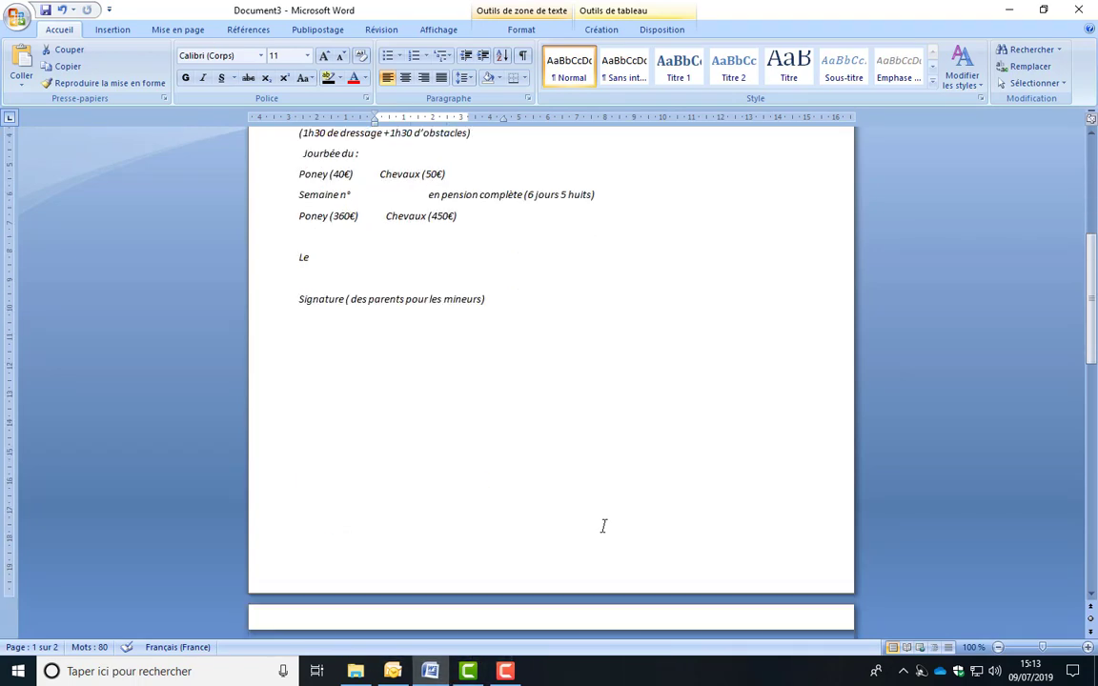
pyautogui.scroll(-6, 604, 526)
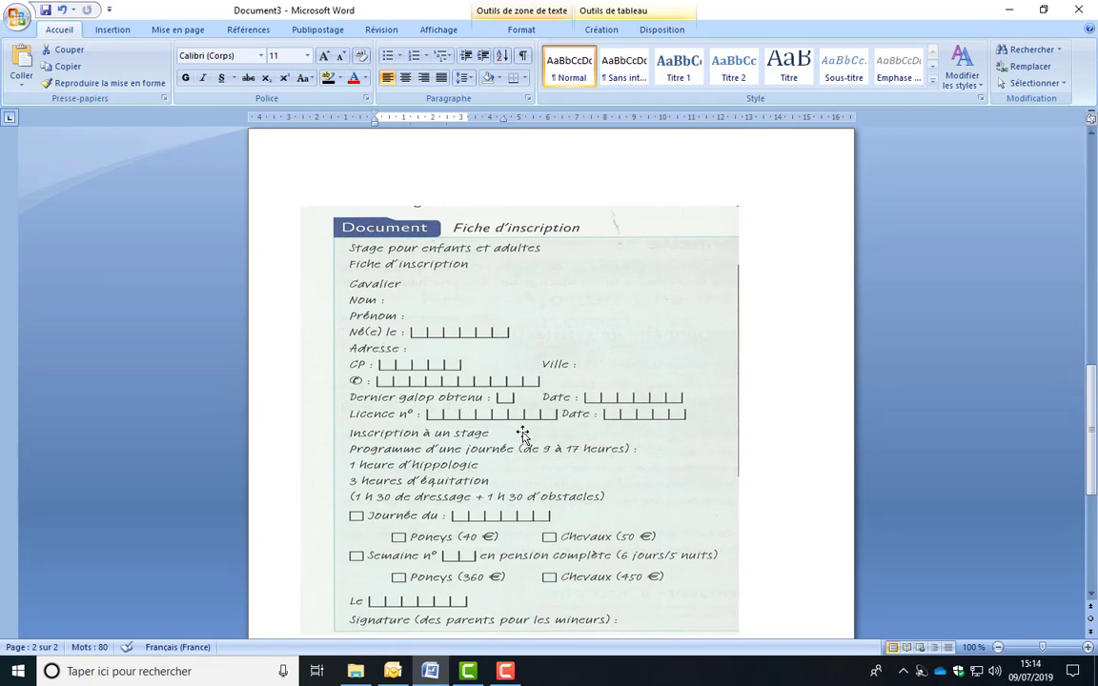
pyautogui.scroll(10, 496, 465)
pyautogui.scroll(5, 495, 466)
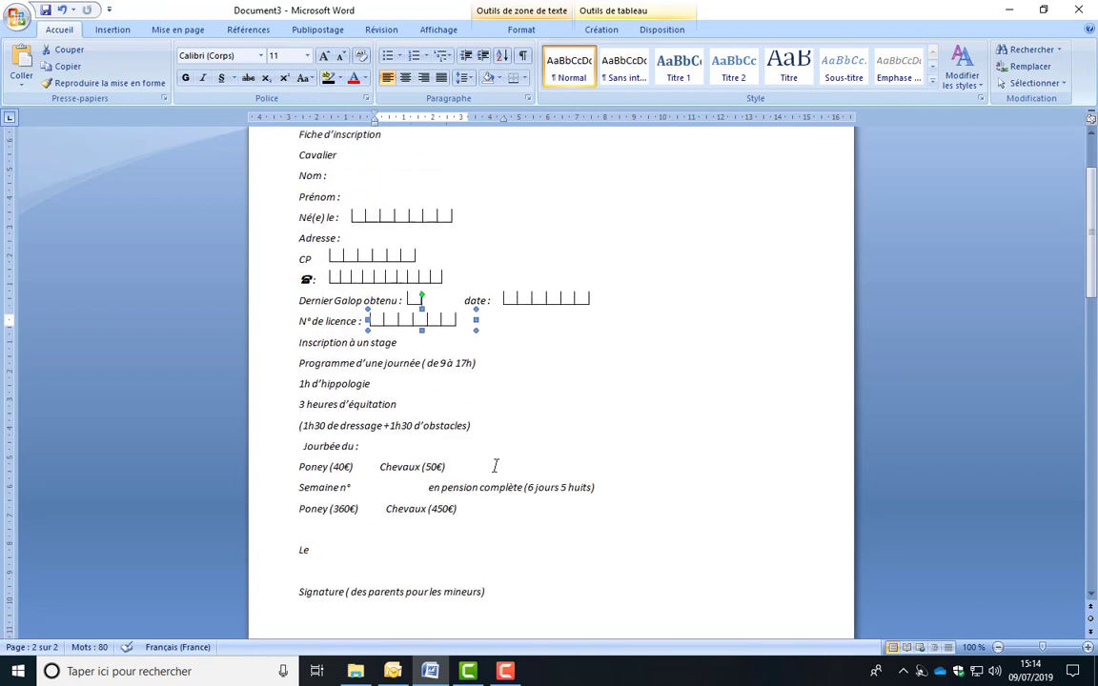
pyautogui.click(406, 320)
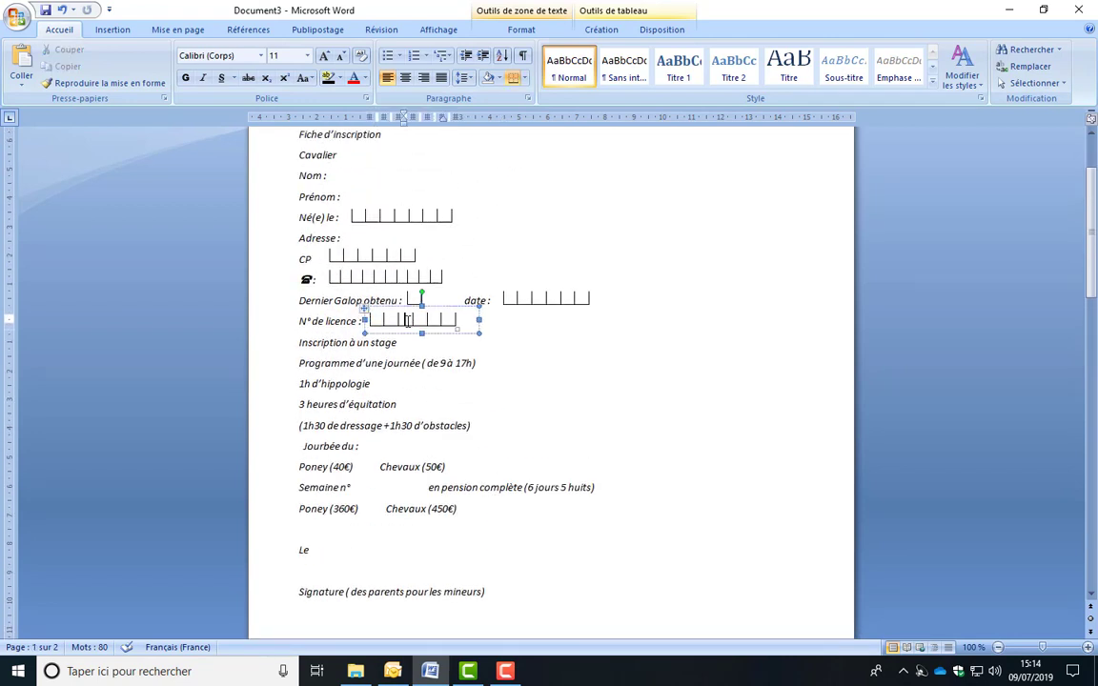
pyautogui.click(379, 321)
pyautogui.click(396, 320)
pyautogui.click(442, 322)
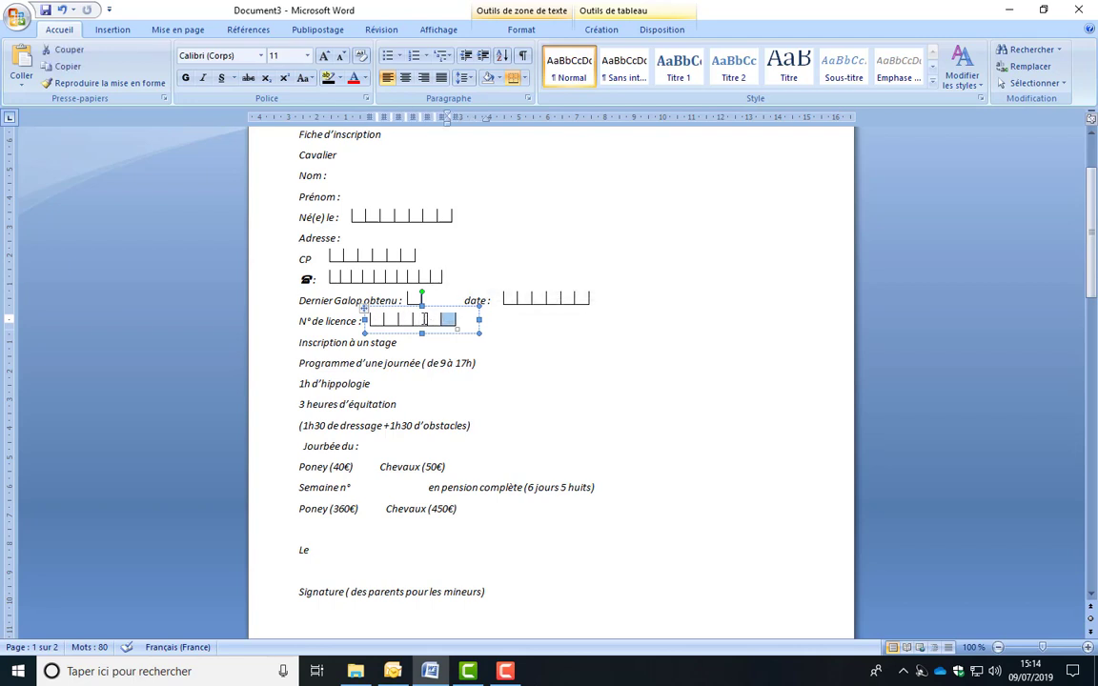
# Step: Try deleting the fourth and fifth columns of the comb beside "N° de licence :", and undo the deletion
pyautogui.moveTo(416, 322); pyautogui.dragTo(431, 321)
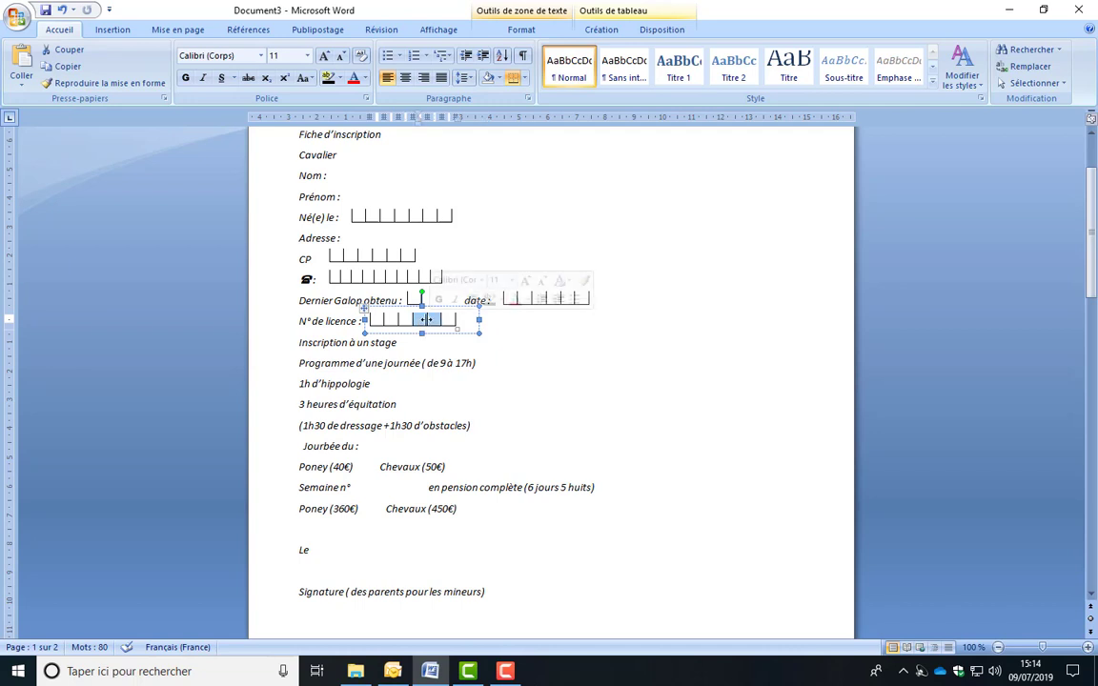
pyautogui.rightClick(426, 320)
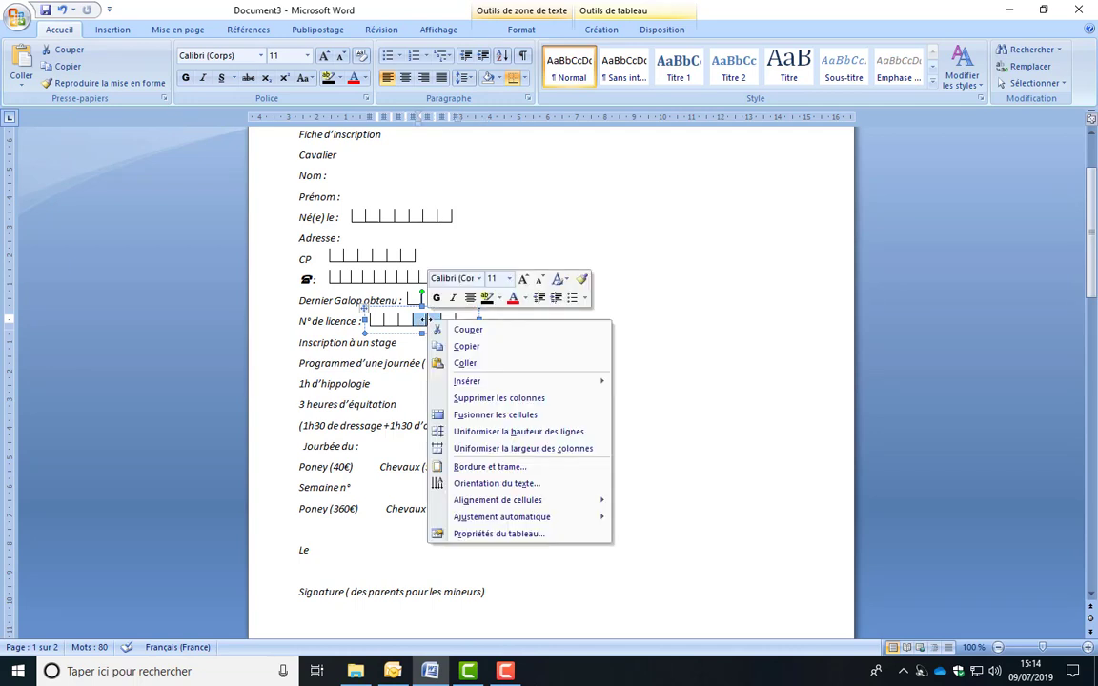
pyautogui.click(494, 398)
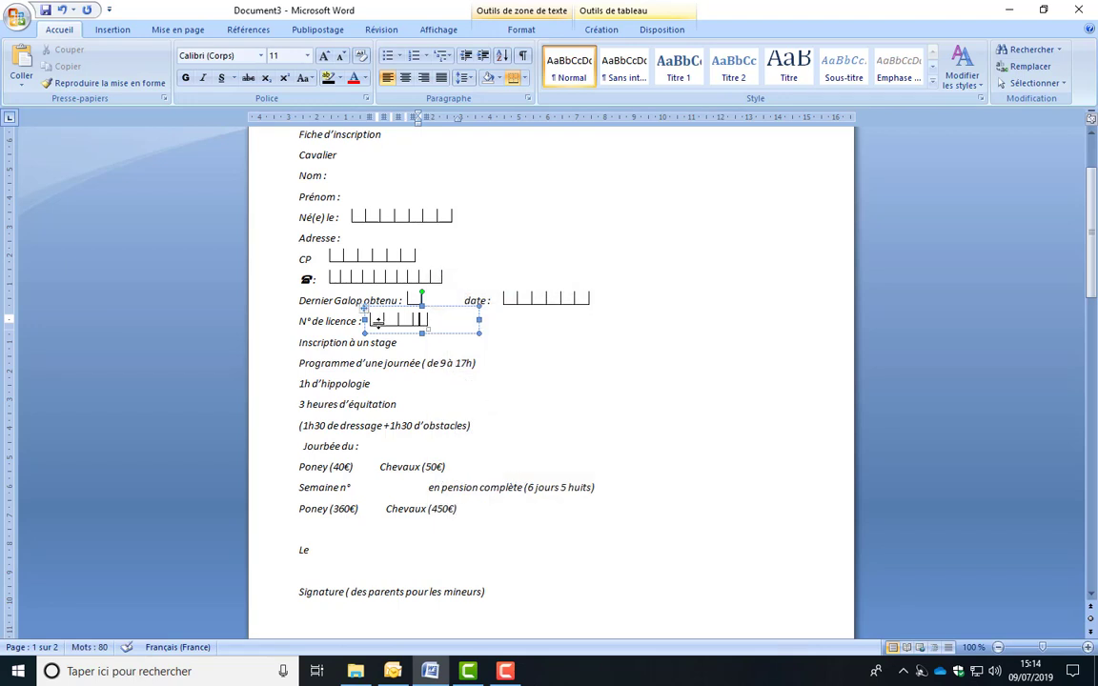
pyautogui.click(61, 10)
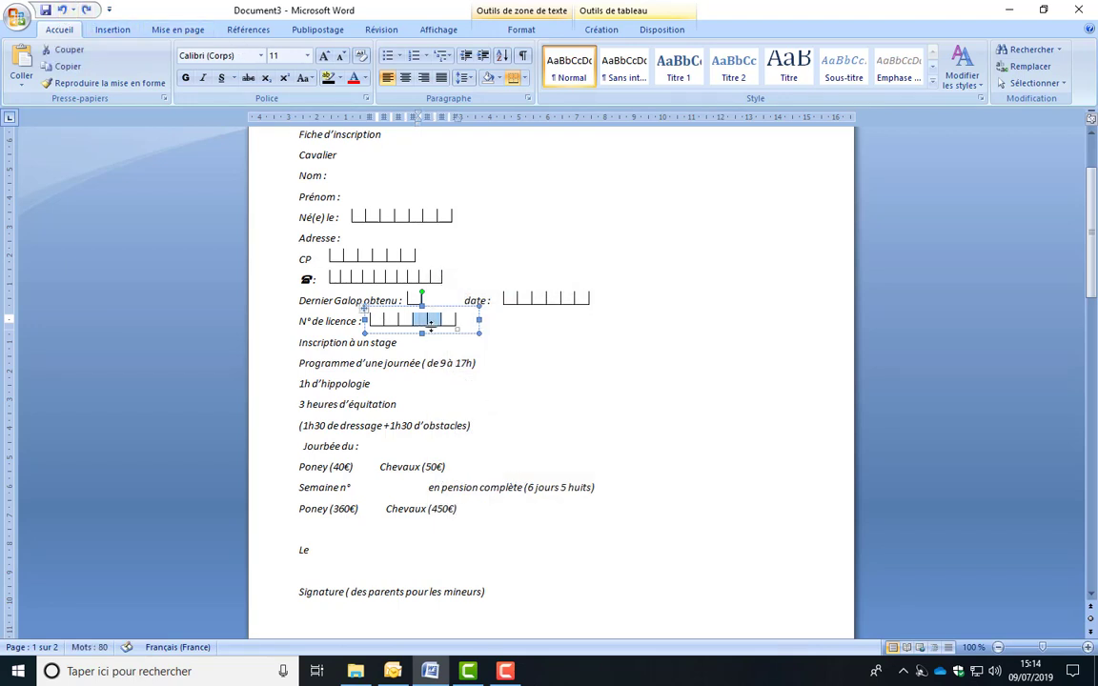
# Step: Insert one column to the right of the third cell in the comb beside "N° de licence :", and leave the text box
pyautogui.rightClick(398, 320)
pyautogui.moveTo(458, 383)
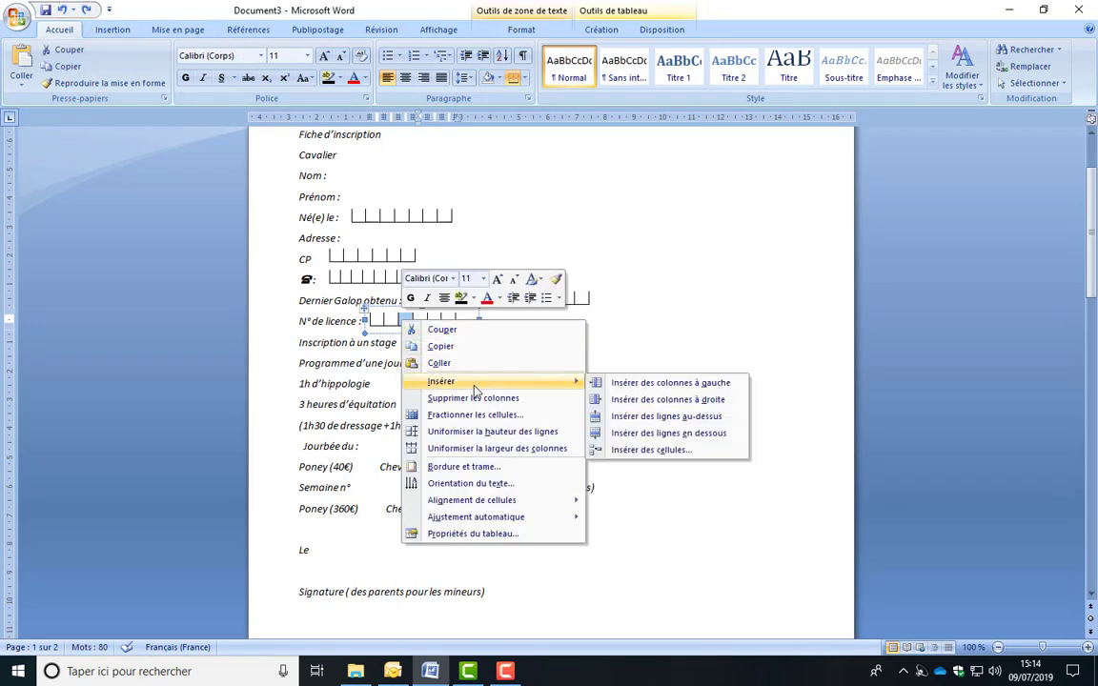
pyautogui.click(667, 400)
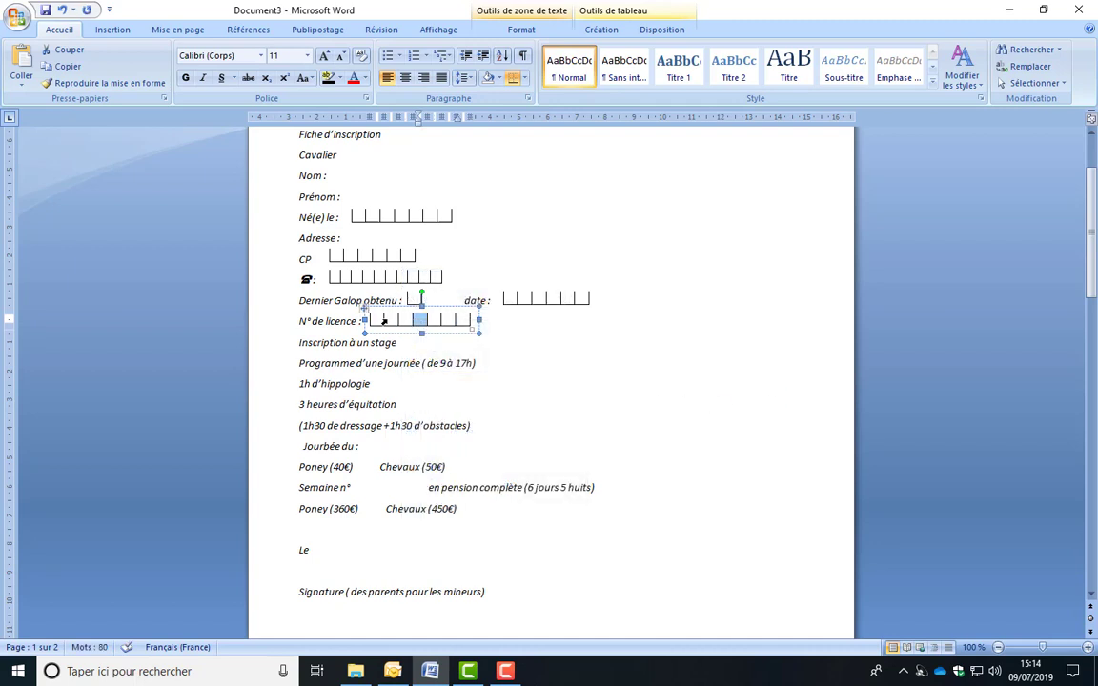
pyautogui.click(578, 339)
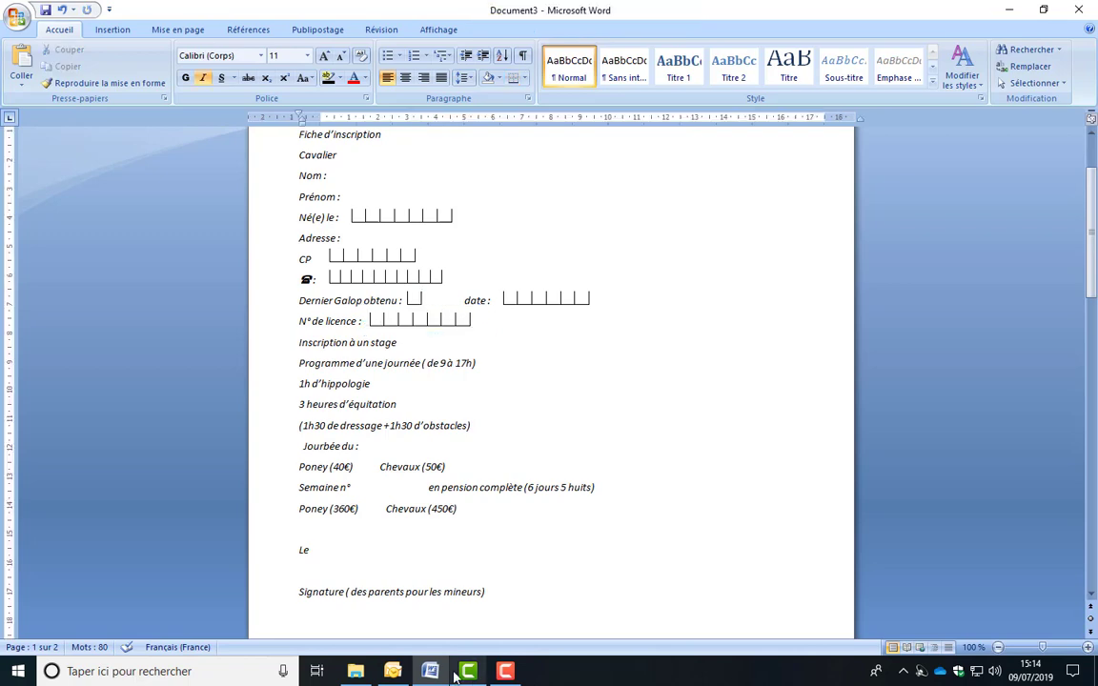
# Step: Check the lower part of the scanned form, then paste another six-cell comb text box and place it beside the "Programme d'une journée" line
pyautogui.scroll(-12, 429, 548)
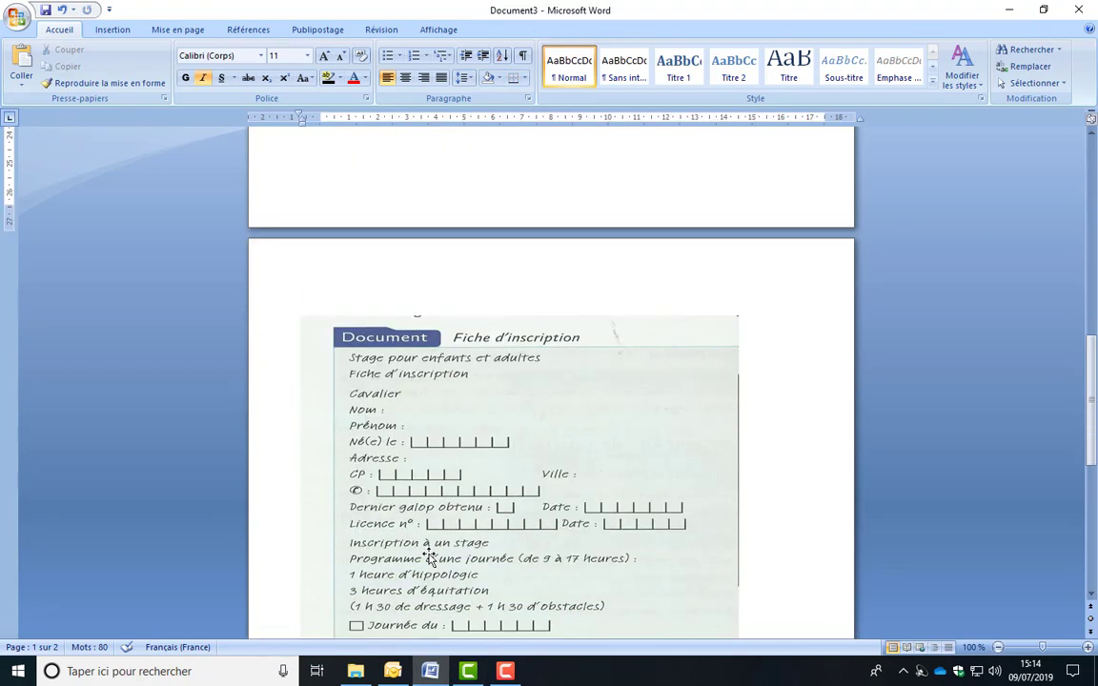
pyautogui.scroll(-1, 429, 558)
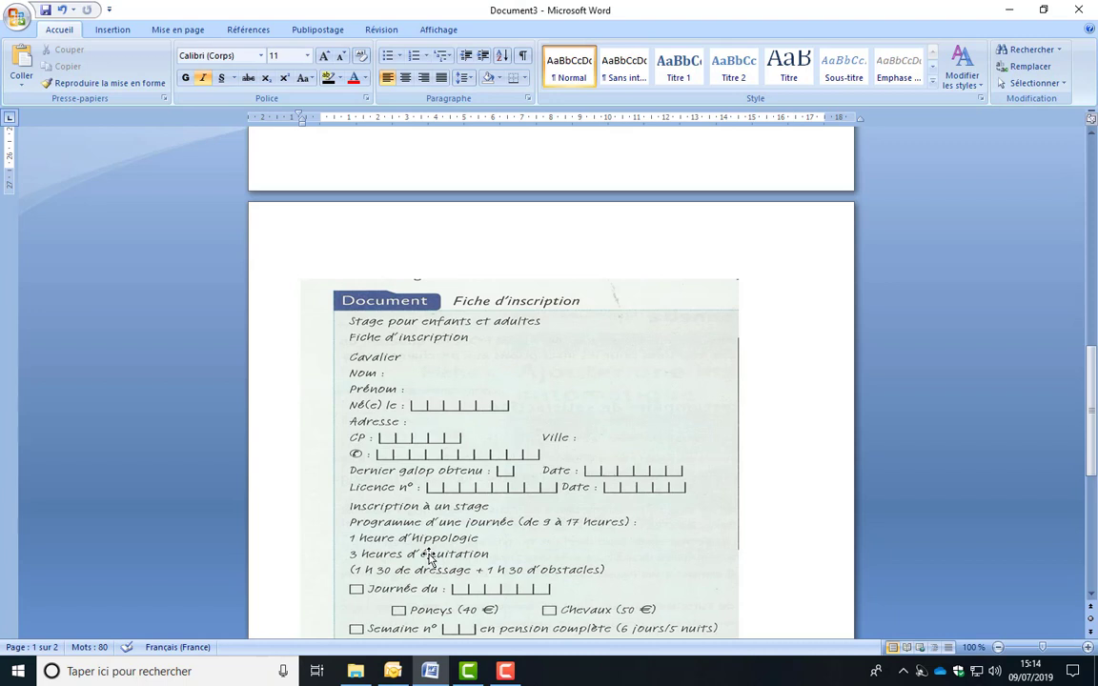
pyautogui.scroll(-1, 429, 558)
pyautogui.scroll(-1, 429, 555)
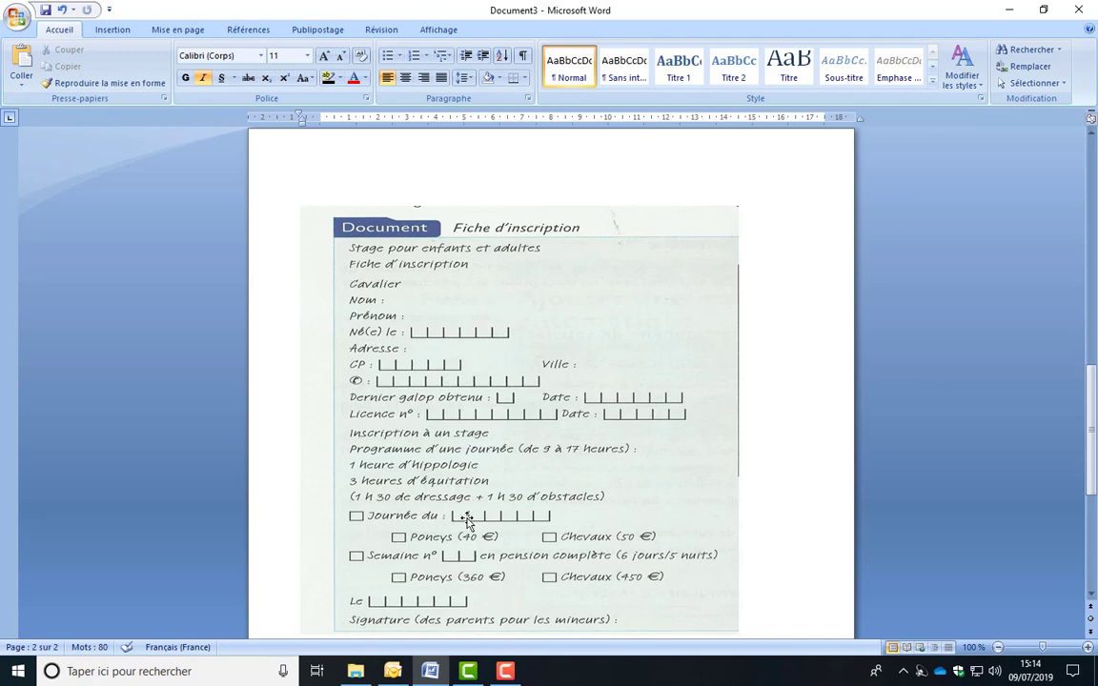
pyautogui.scroll(15, 520, 516)
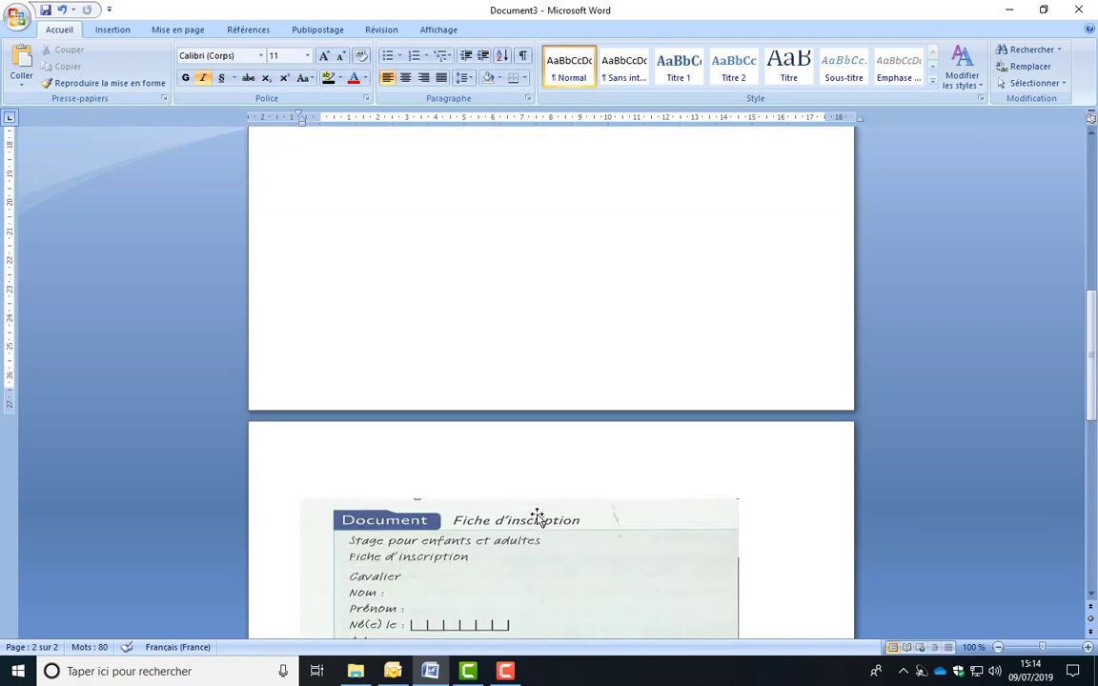
pyautogui.click(400, 380)
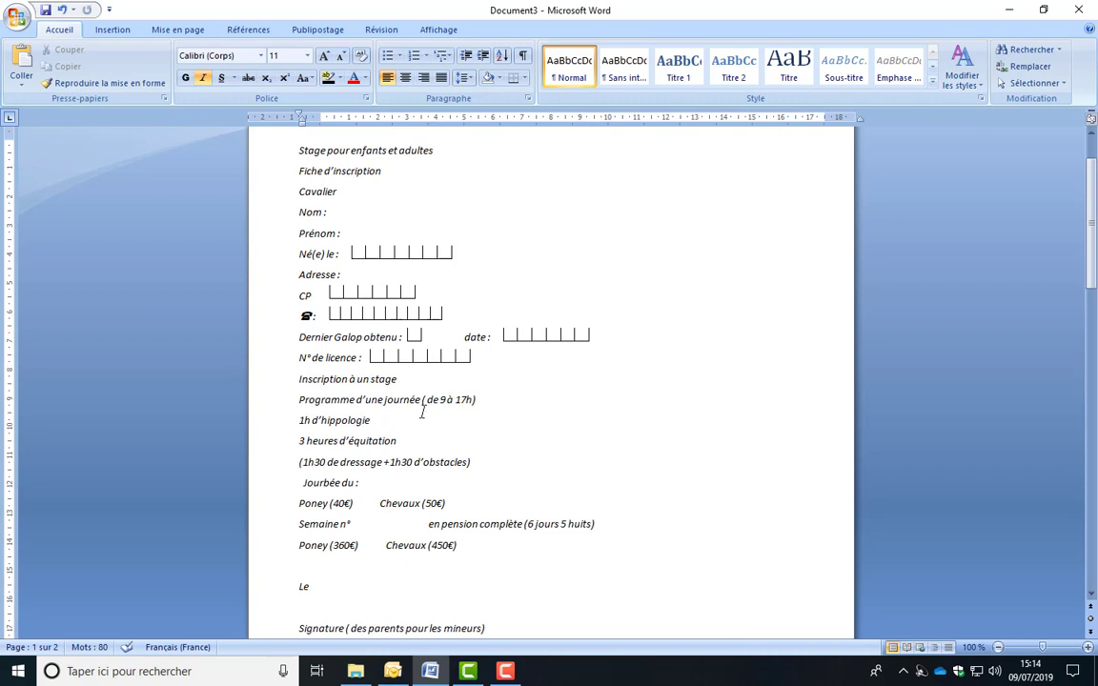
pyautogui.hotkey('ctrl', 'v')
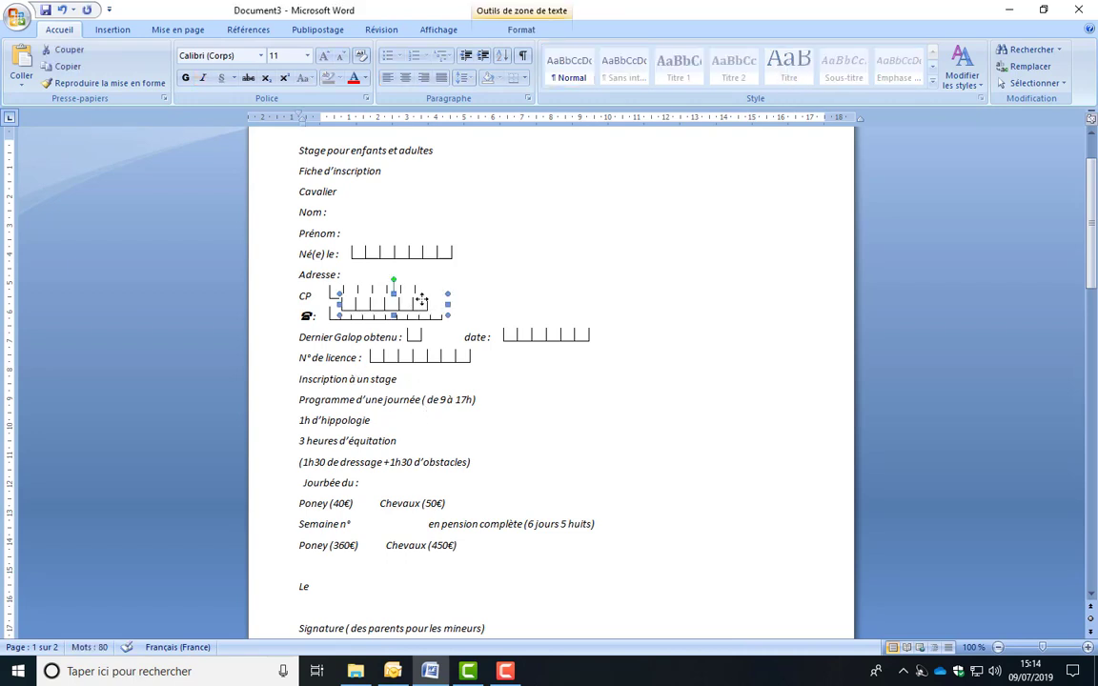
pyautogui.moveTo(412, 300); pyautogui.dragTo(562, 388)
pyautogui.moveTo(562, 389); pyautogui.dragTo(563, 388)
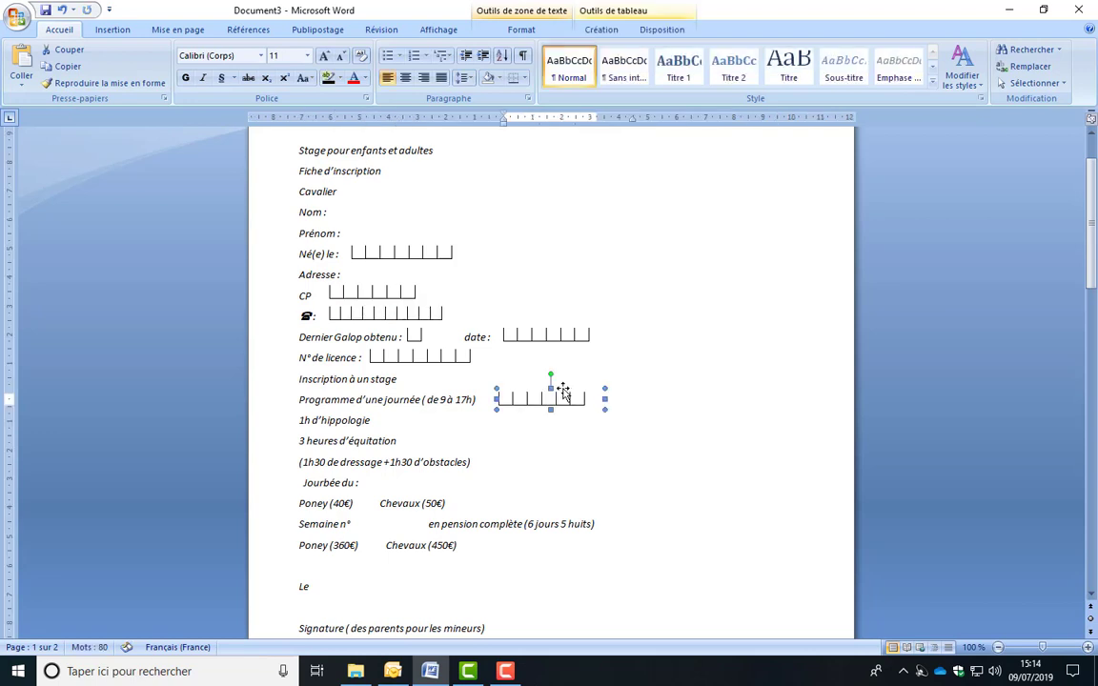
# Step: Compare with the scanned form and move the pasted comb to the end of the "Jourbée du :" line
pyautogui.scroll(-1, 449, 544)
pyautogui.scroll(-20, 449, 544)
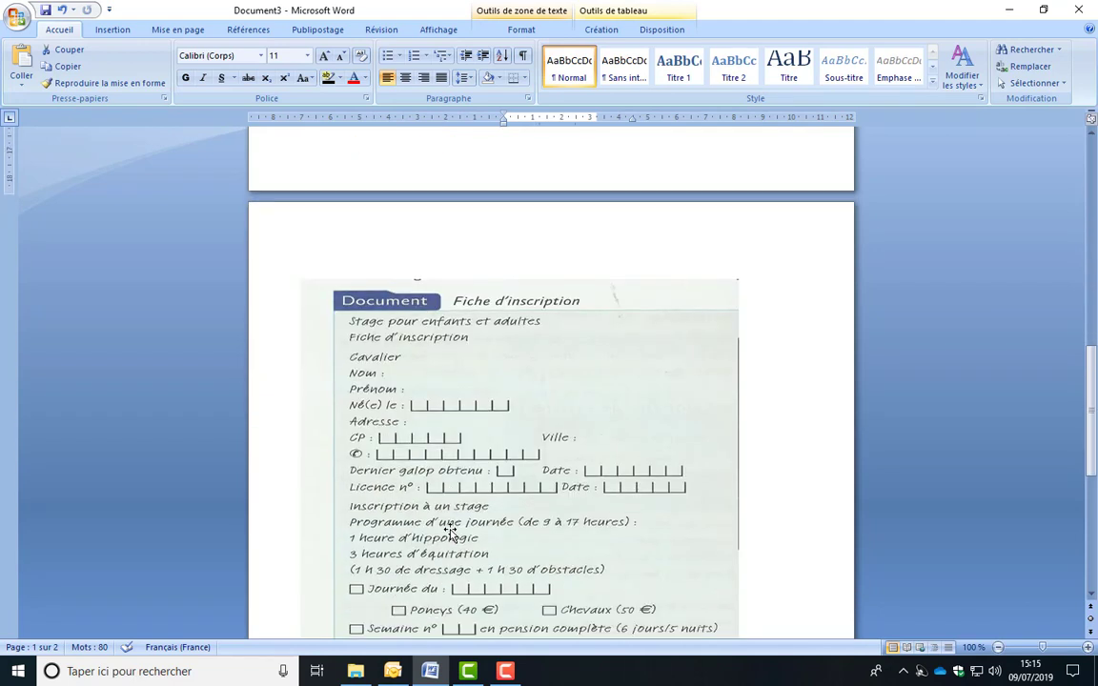
pyautogui.scroll(10, 449, 530)
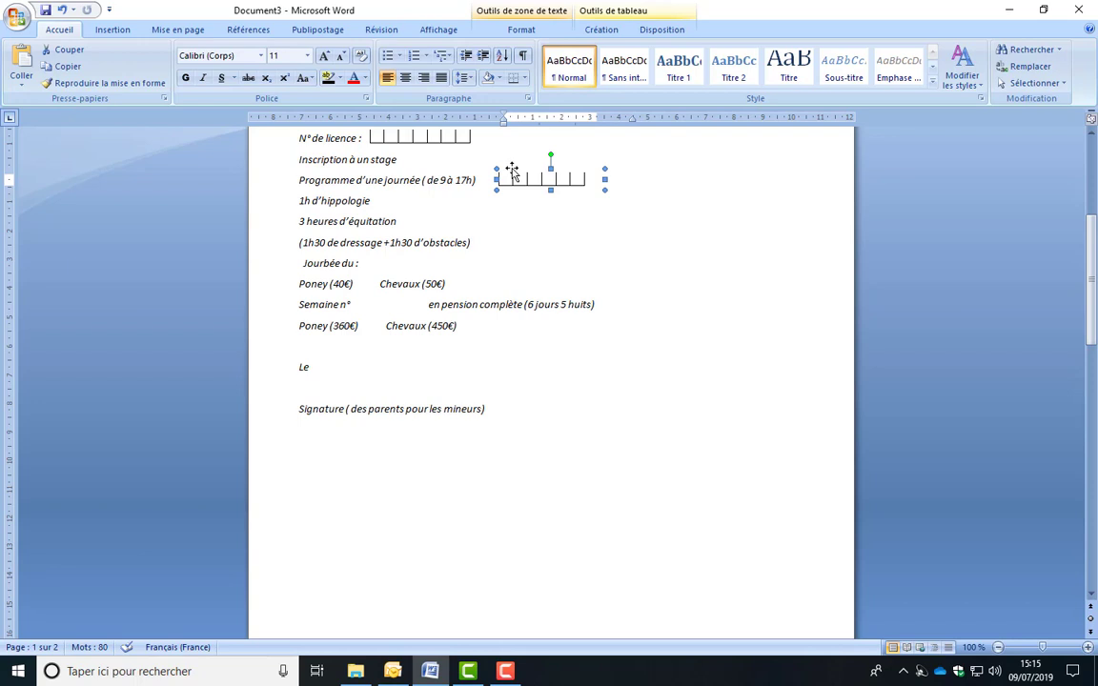
pyautogui.moveTo(516, 169); pyautogui.dragTo(400, 255)
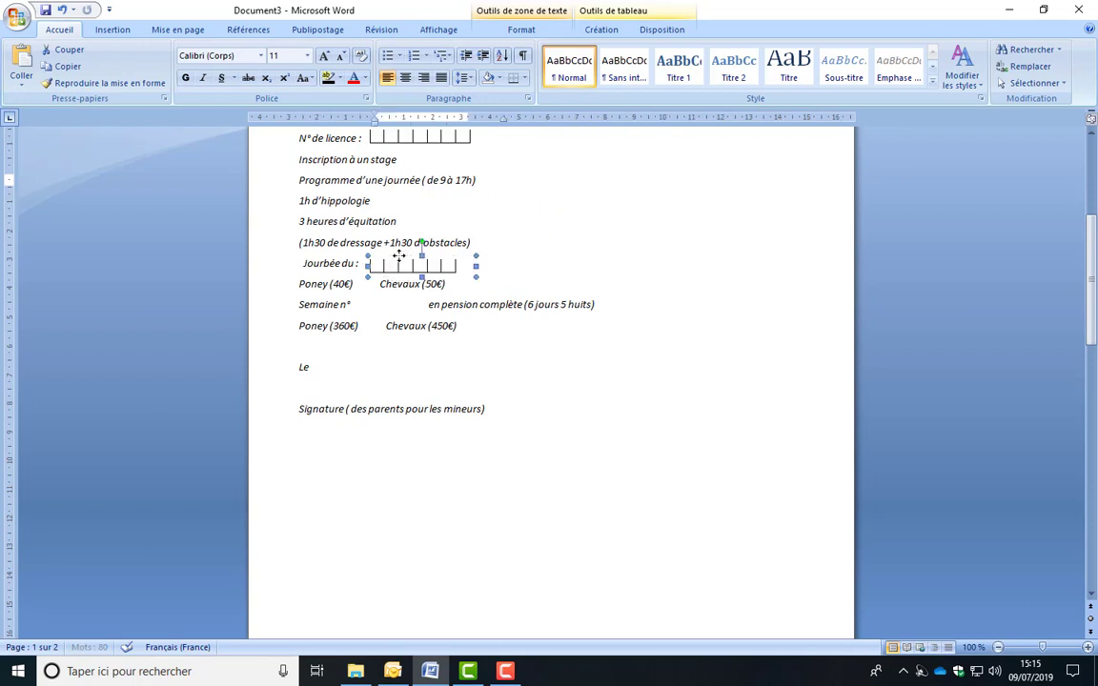
# Step: Correct the misspelled first word of the line below "(1h30 de dressage +1h30 d'obstacles)" to "Journée"
pyautogui.click(329, 263)
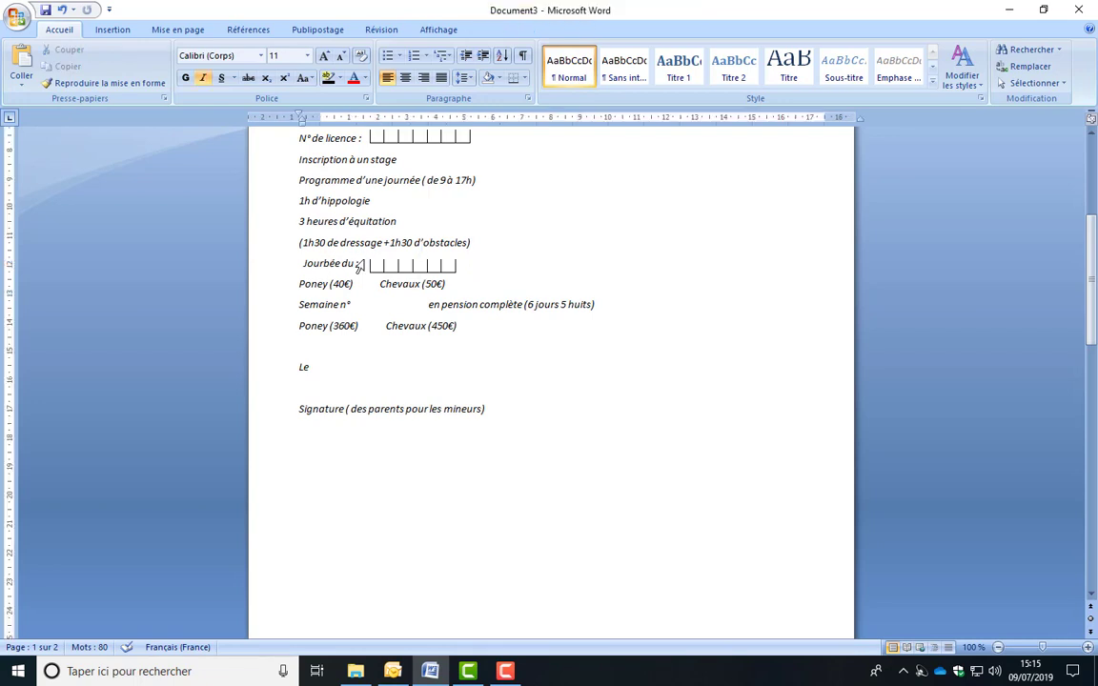
pyautogui.press('BackSpace')
pyautogui.write('n')
pyautogui.scroll(2, 896, 427)
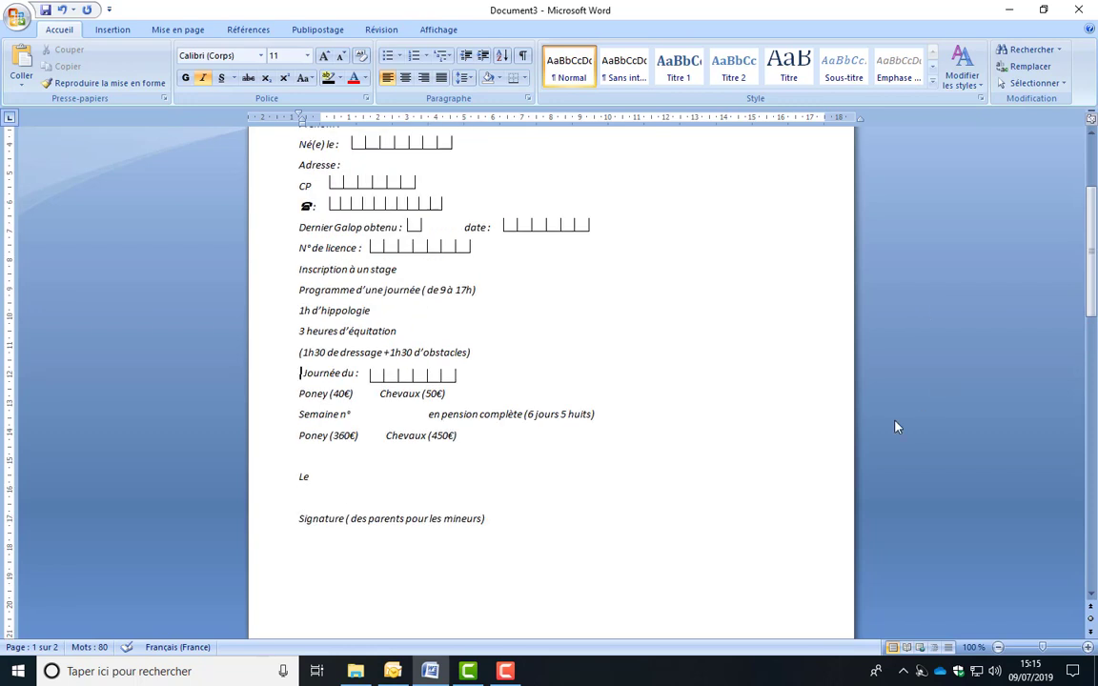
# Step: Indent the "Journée du :" line, add two blank lines below it, and move its comb farther from the label
pyautogui.click(414, 375)
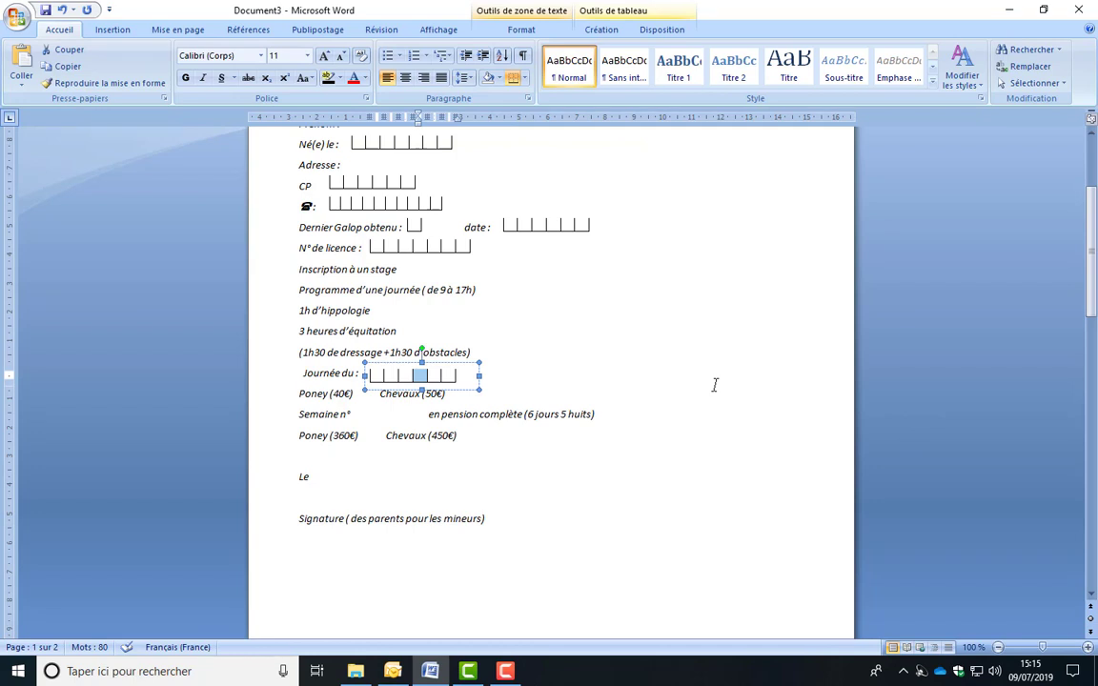
pyautogui.click(575, 364)
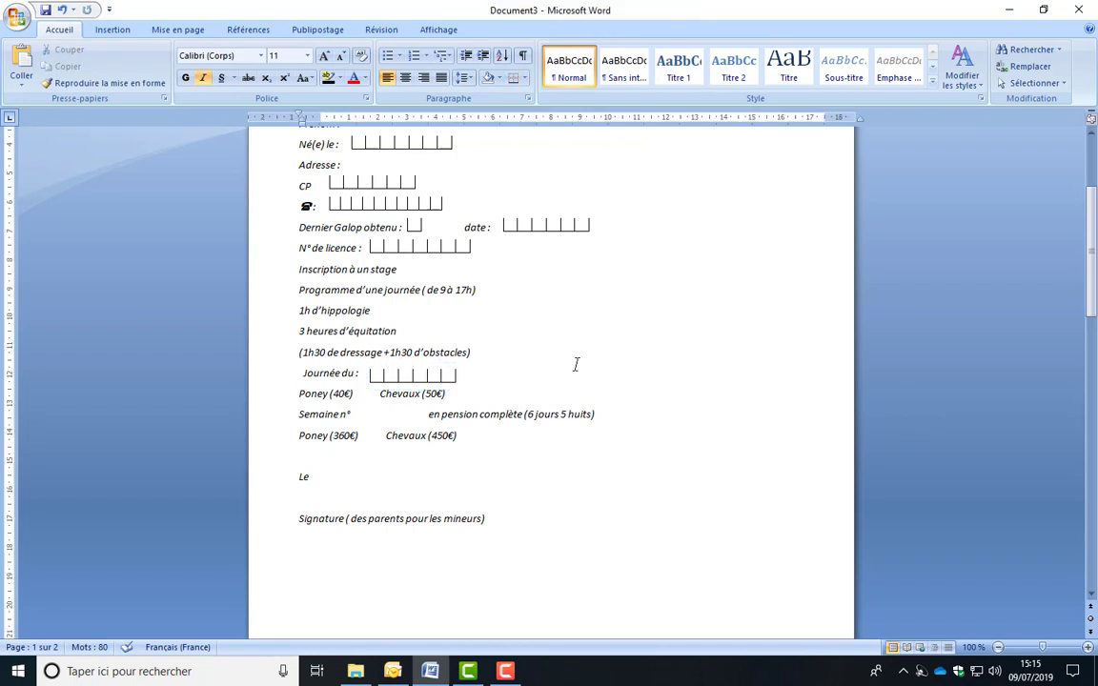
pyautogui.press('Return')
pyautogui.click(453, 385)
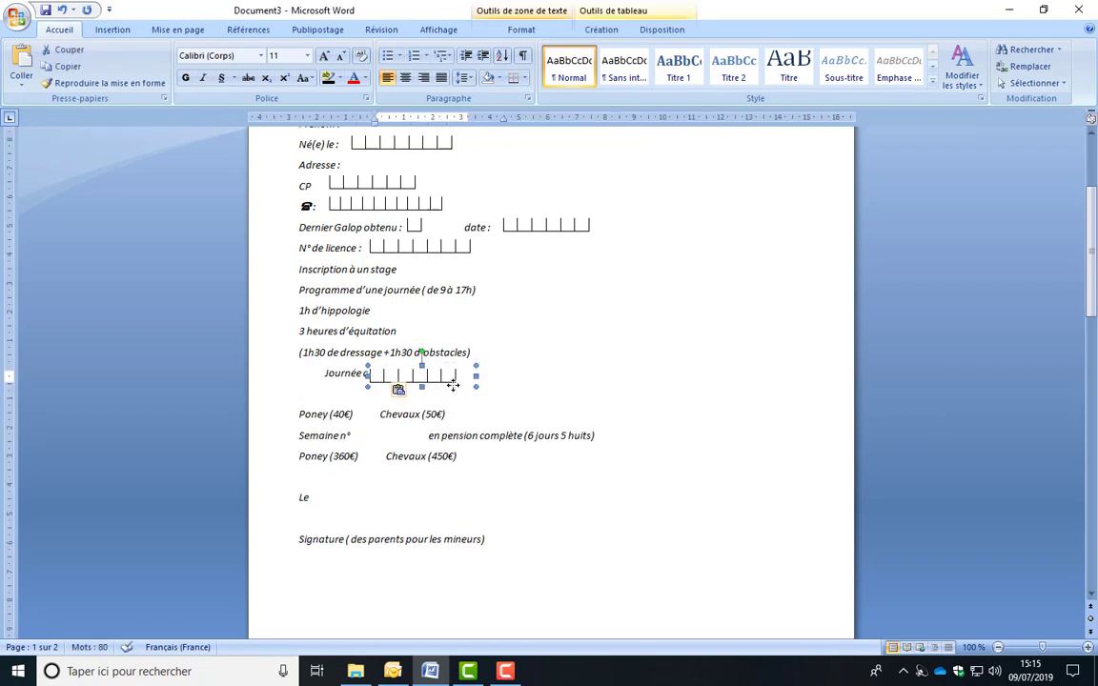
pyautogui.moveTo(452, 385); pyautogui.dragTo(555, 362)
pyautogui.click(425, 378)
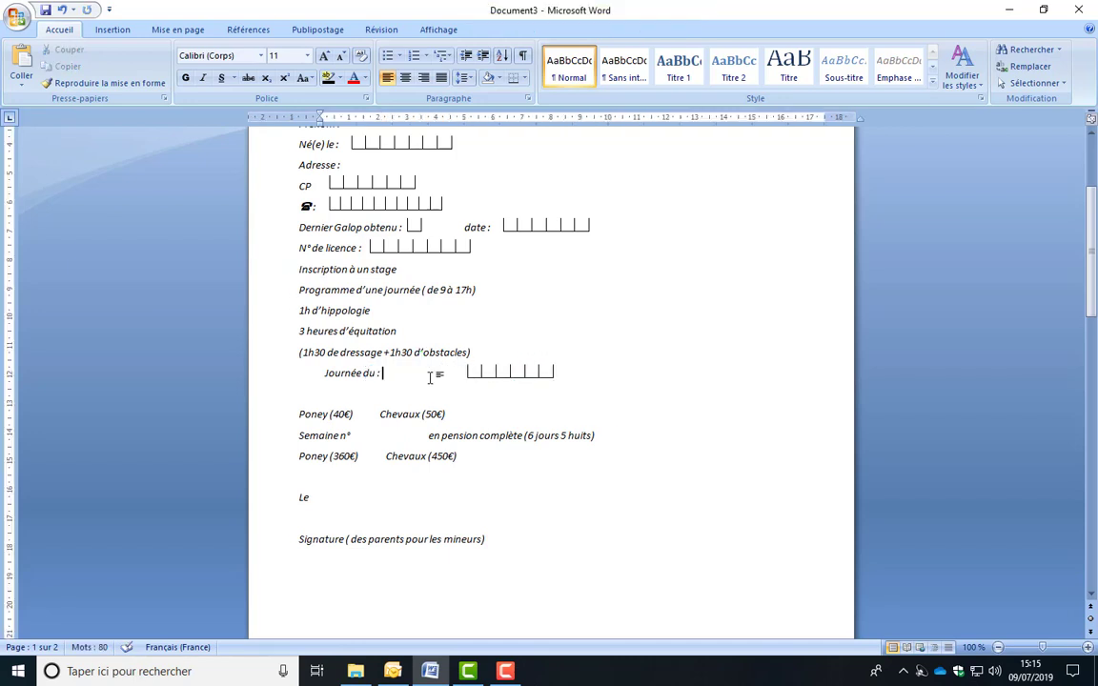
pyautogui.press('Return')
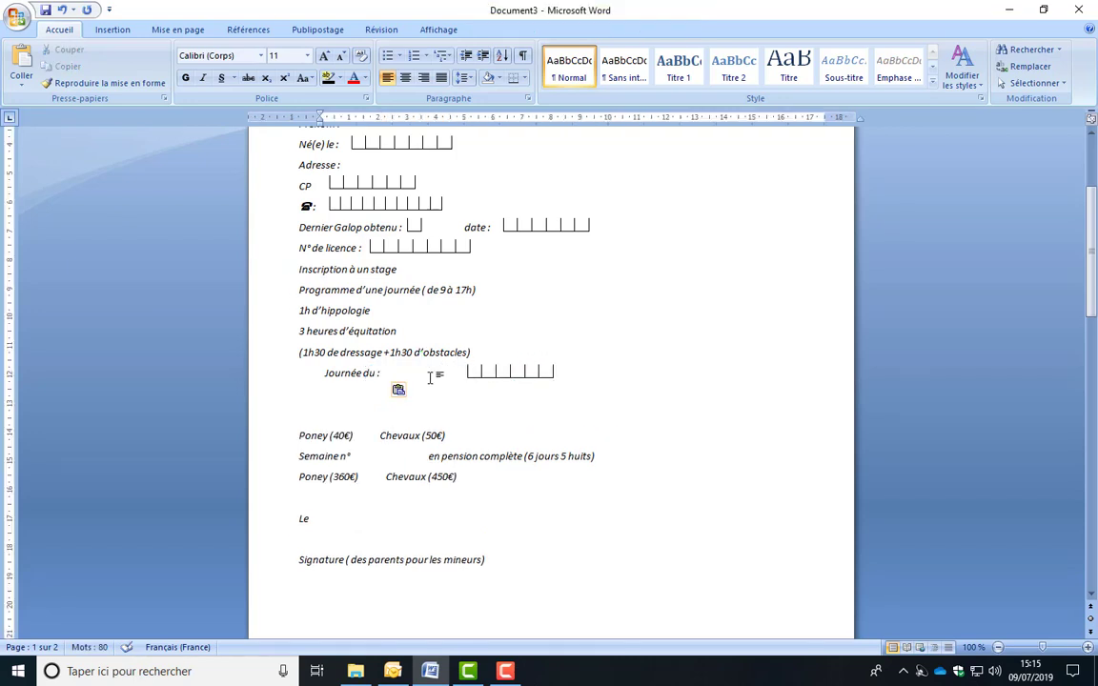
# Step: Paste another copy of the six-cell comb text box and place it just below "Journée du :"
pyautogui.click(510, 370)
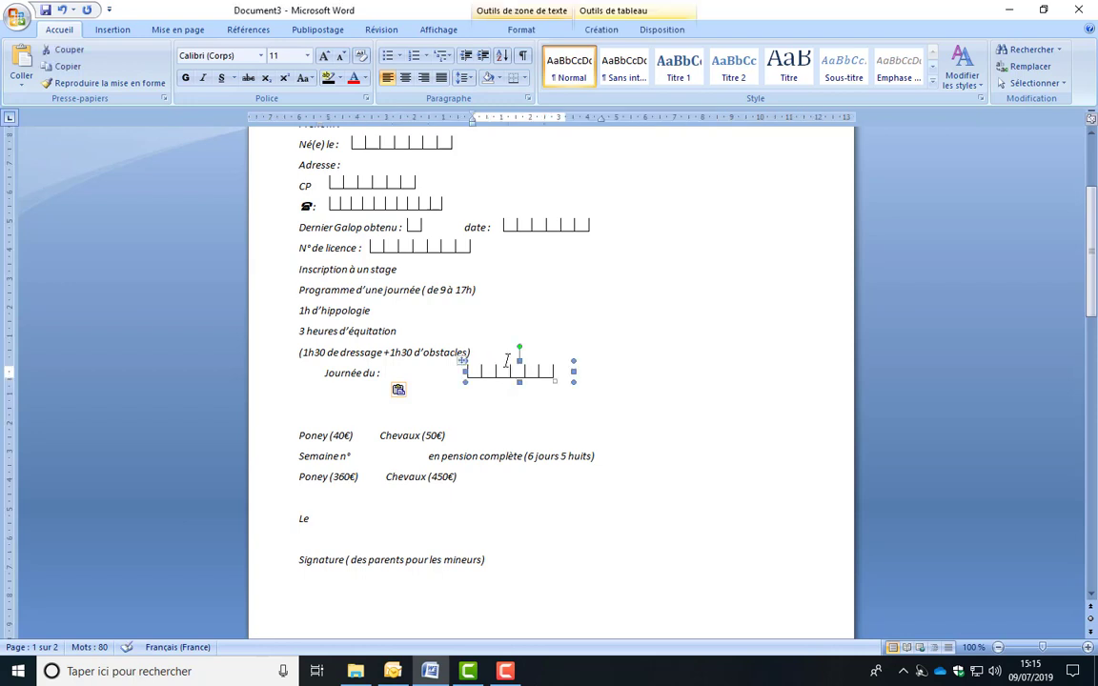
pyautogui.click(707, 352)
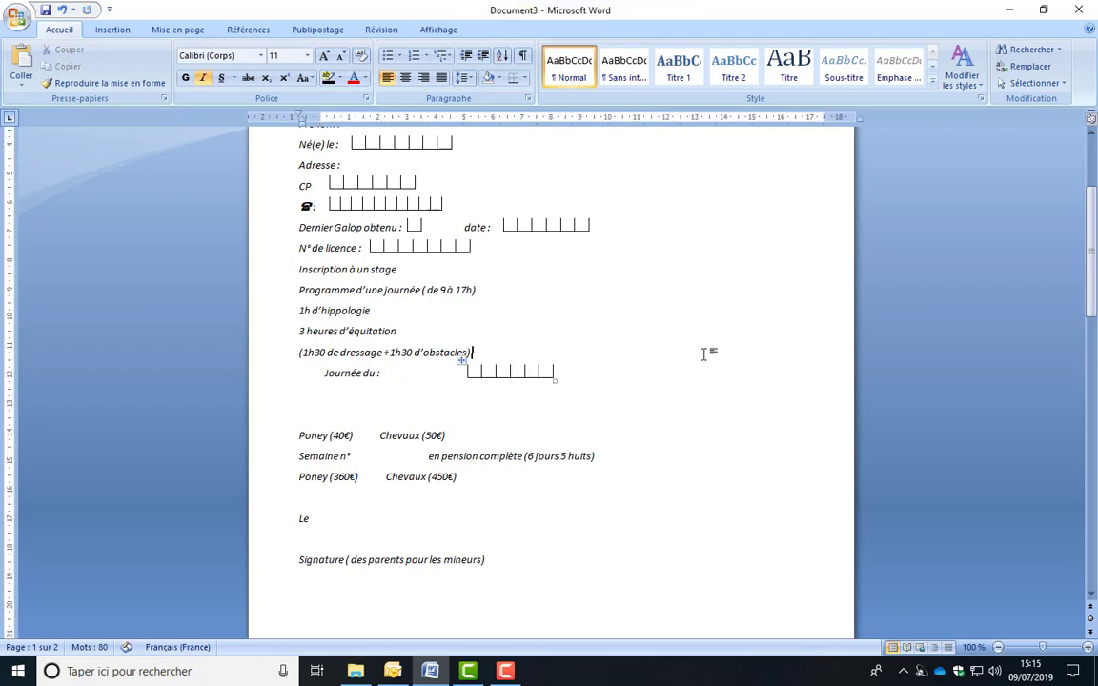
pyautogui.hotkey('ctrl', 'v')
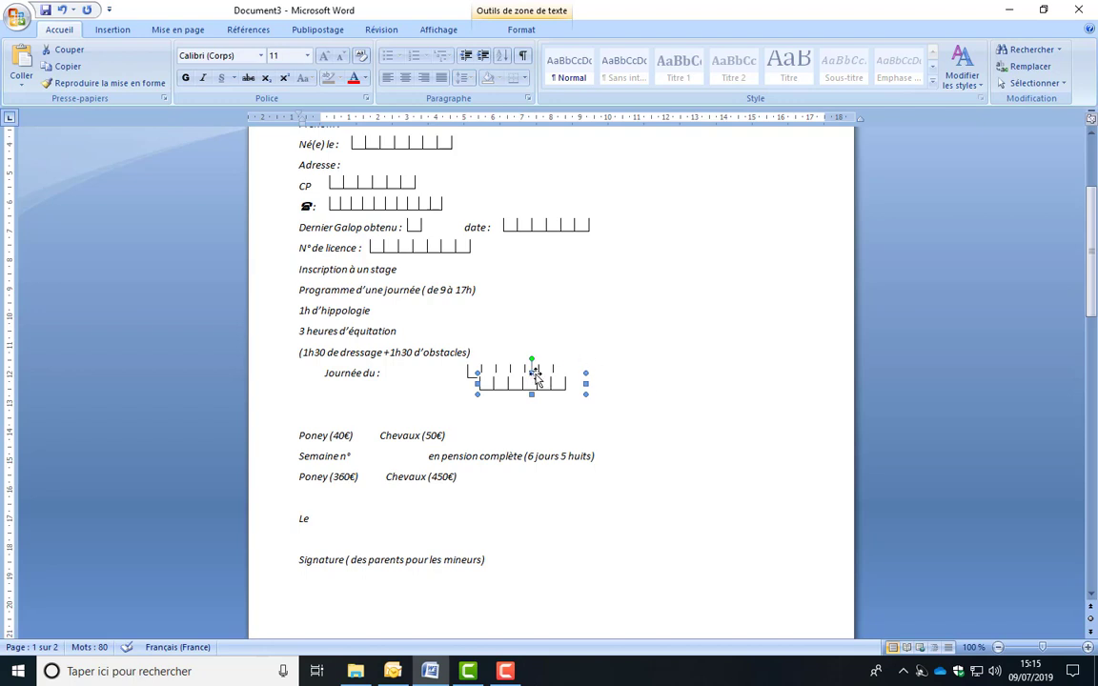
pyautogui.moveTo(535, 377); pyautogui.dragTo(344, 386)
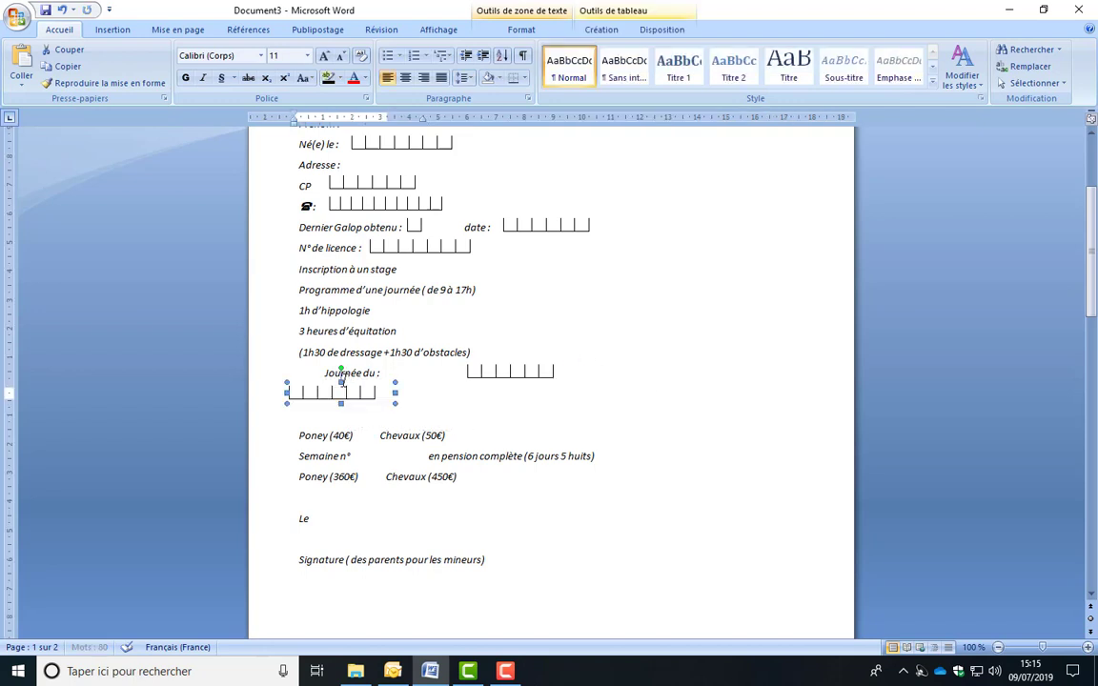
# Step: Reduce the lower comb to one cell by deleting its last five columns, and place the narrowed text box in front of "Journée du :"
pyautogui.rightClick(341, 385)
pyautogui.click(325, 395)
pyautogui.click(325, 395)
pyautogui.moveTo(310, 394); pyautogui.dragTo(368, 391)
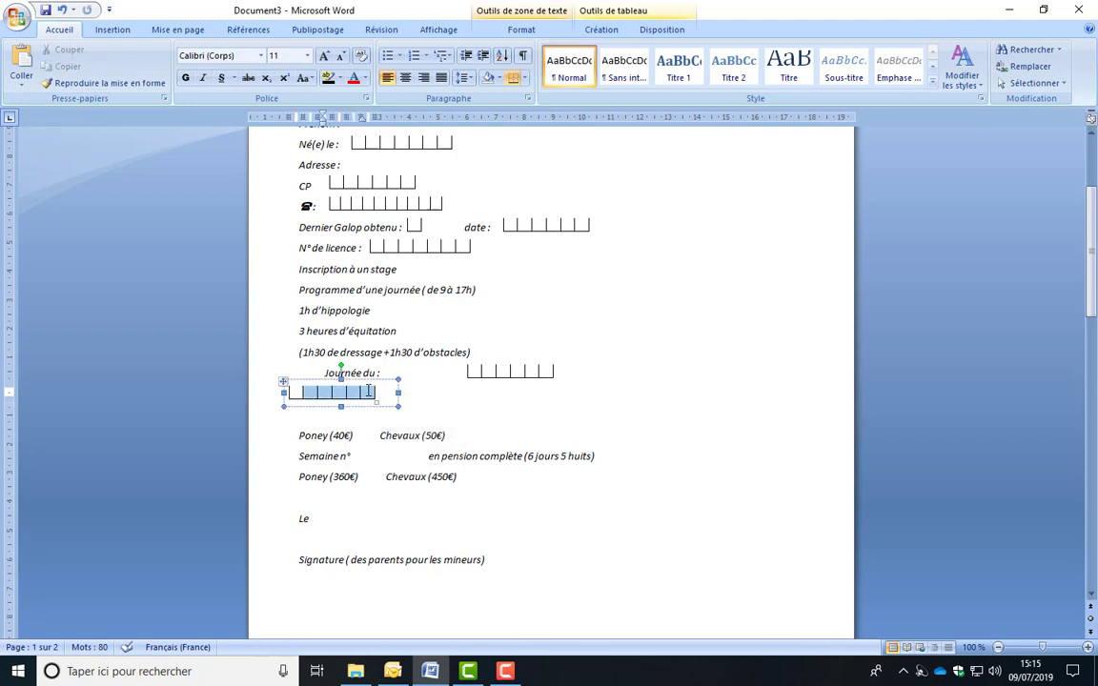
pyautogui.rightClick(369, 391)
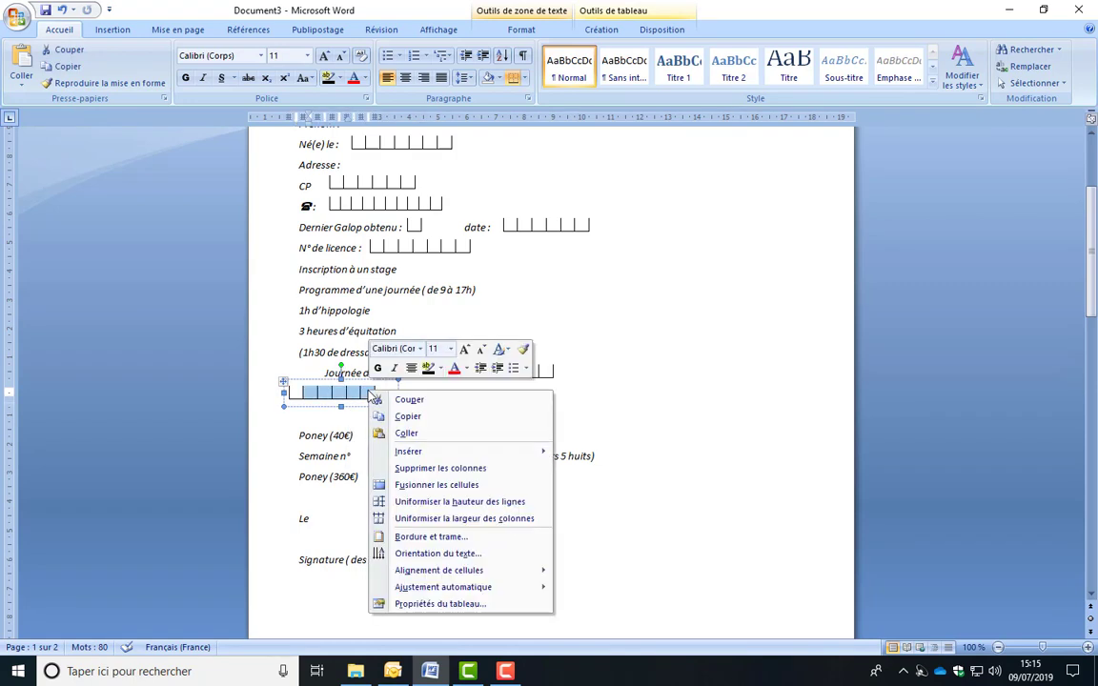
pyautogui.click(400, 468)
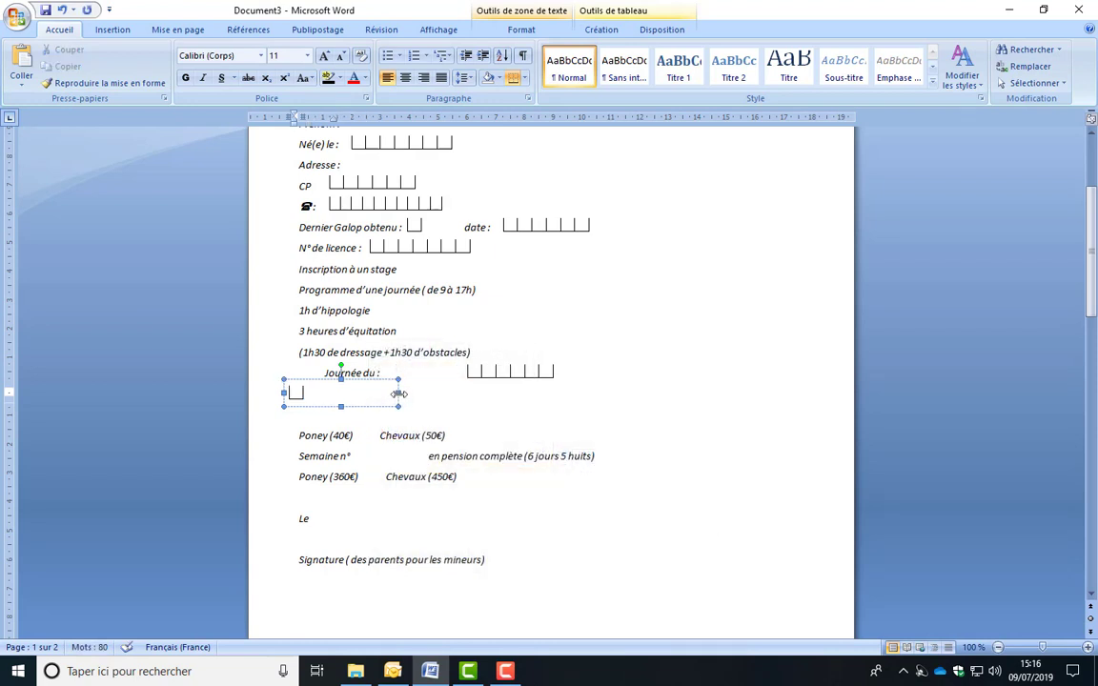
pyautogui.moveTo(399, 394); pyautogui.dragTo(307, 368)
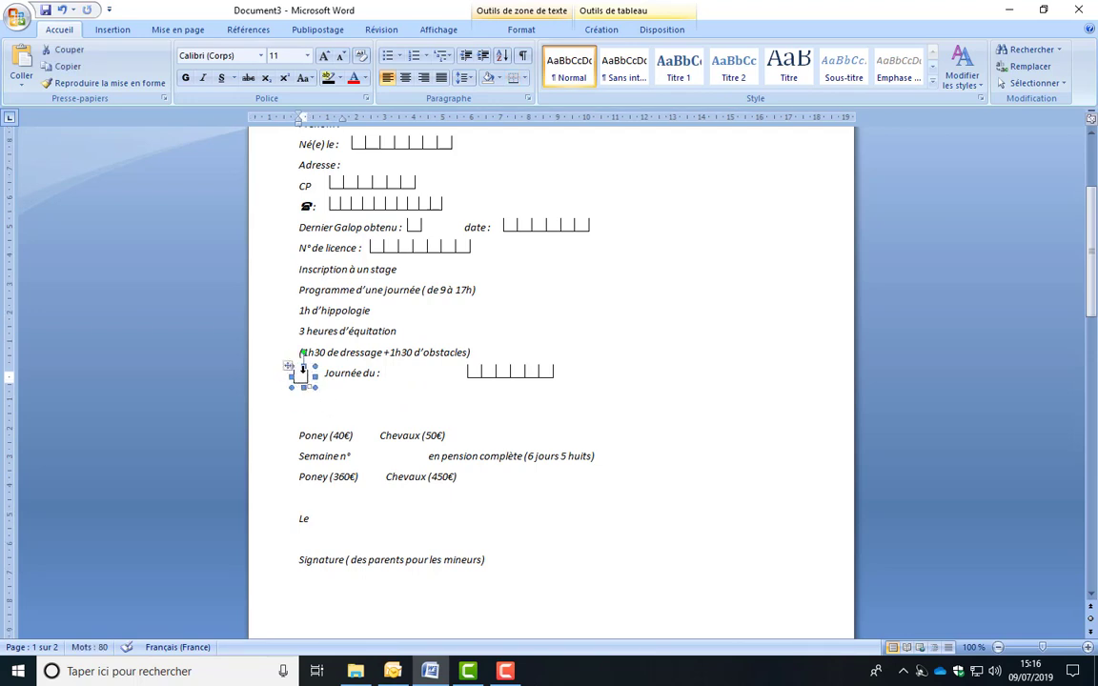
# Step: Add a top border to the single cell in front of "Journée du :" to close it into a checkbox
pyautogui.click(292, 377)
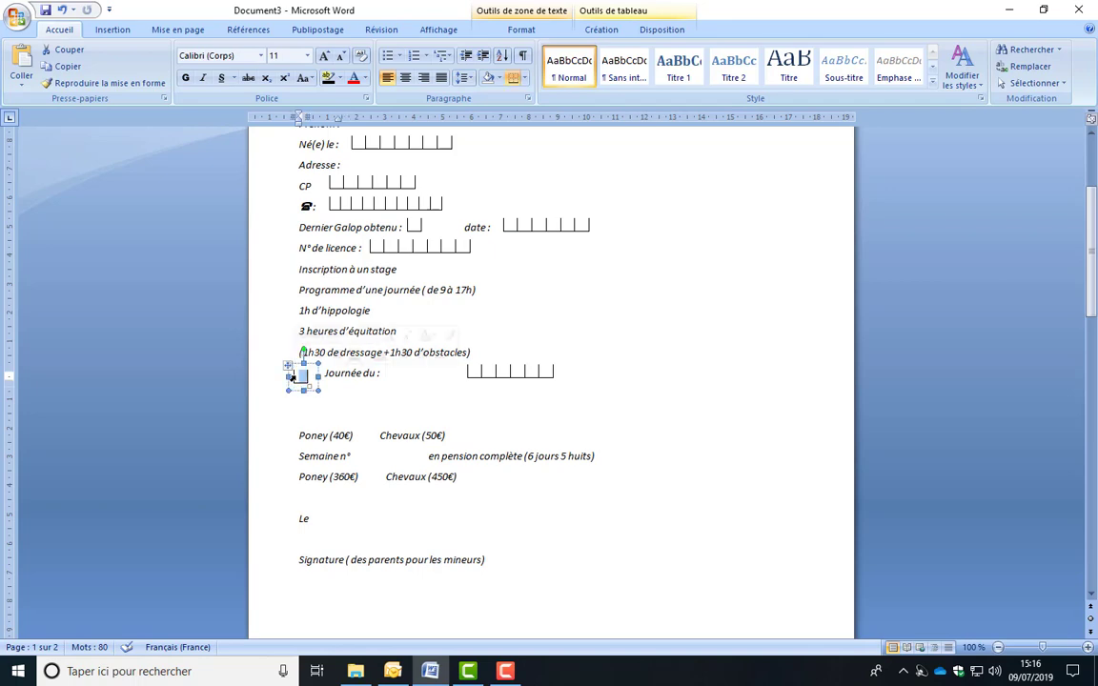
pyautogui.rightClick(293, 377)
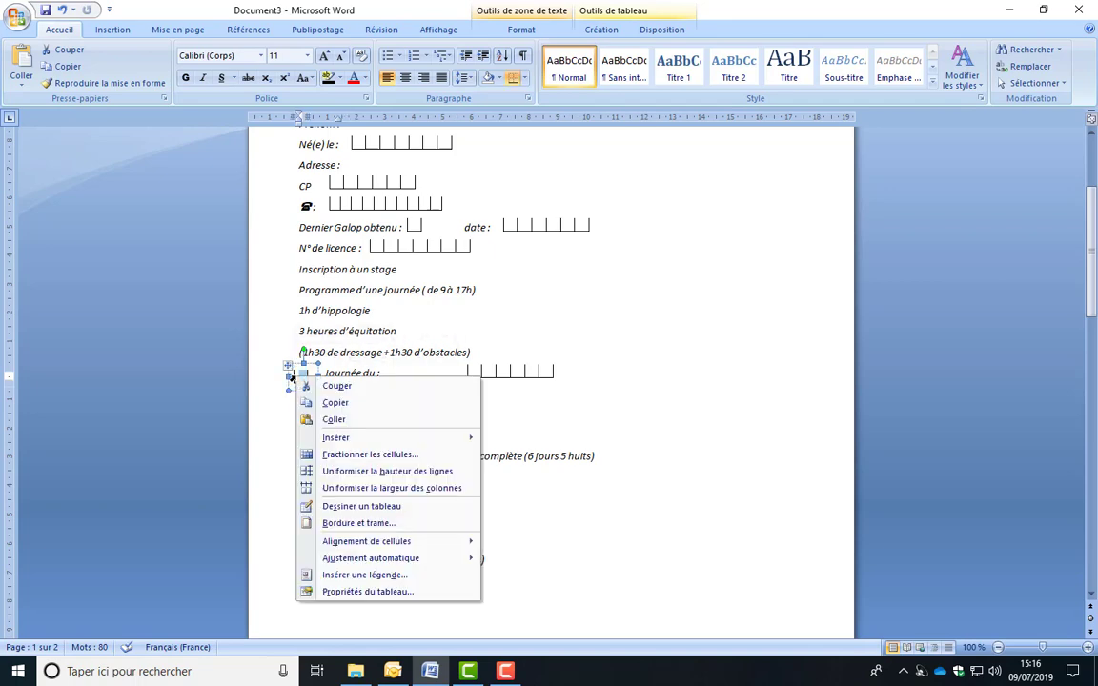
pyautogui.click(358, 525)
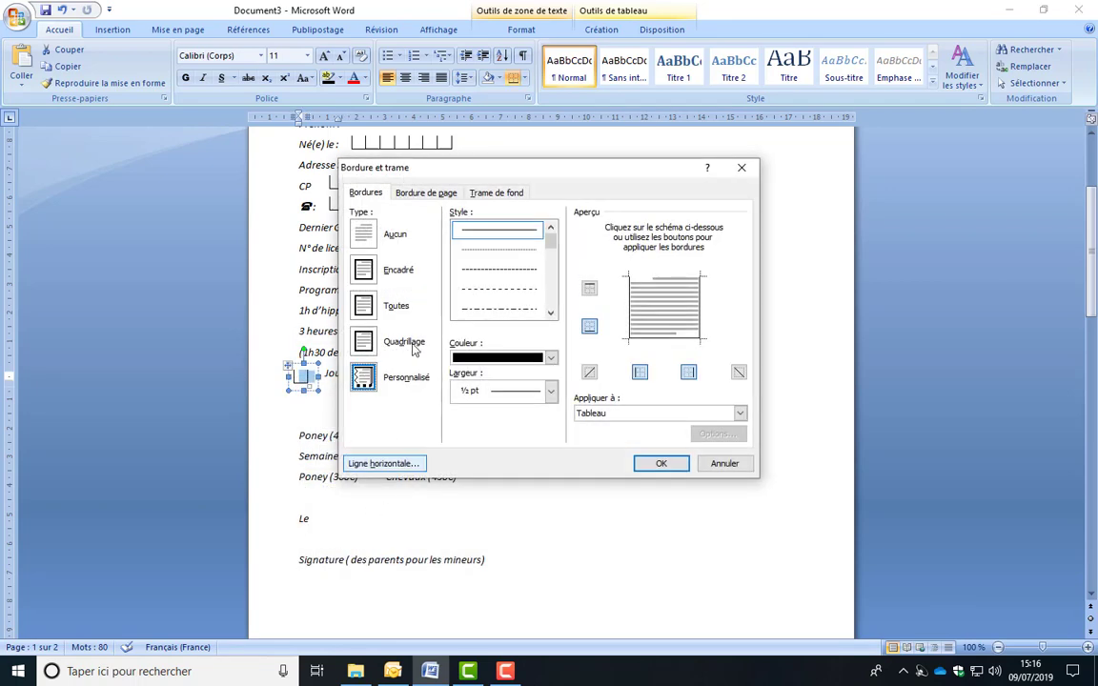
pyautogui.click(591, 290)
pyautogui.click(660, 465)
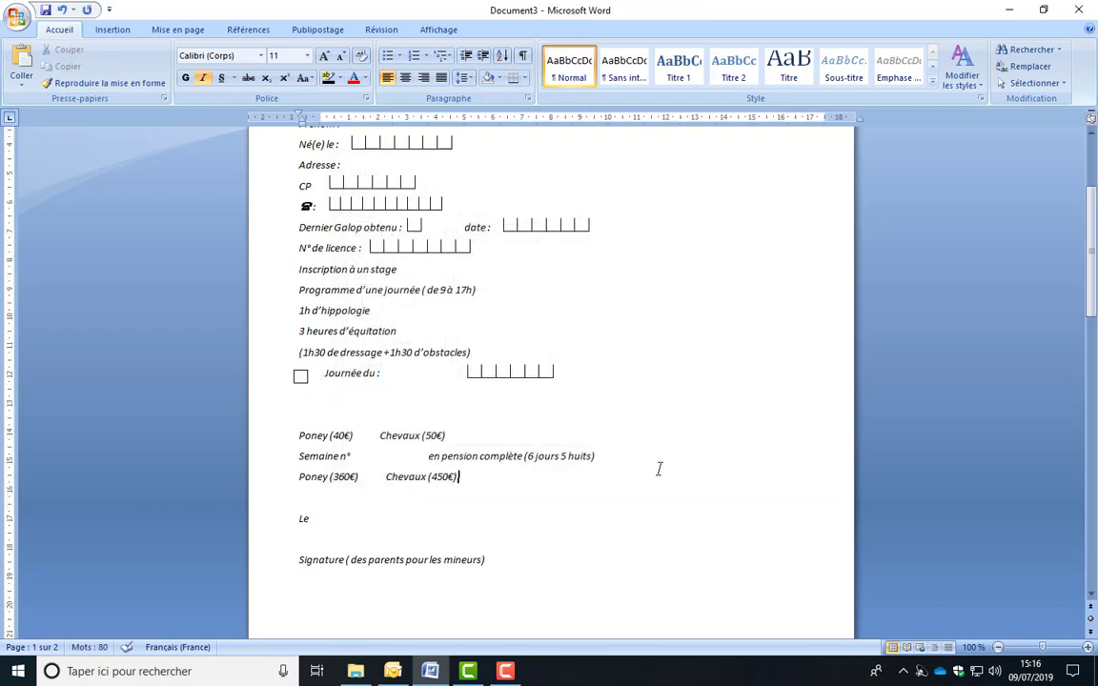
# Step: Move the six-cell comb close beside the "Journée du :" label
pyautogui.click(492, 361)
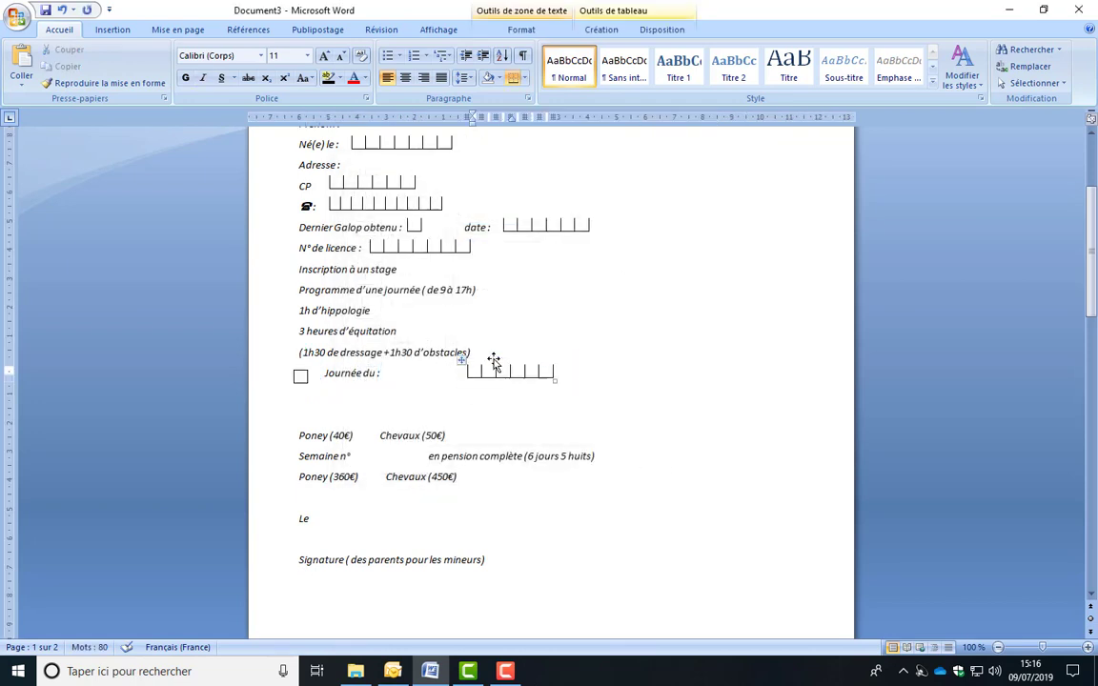
pyautogui.moveTo(494, 362); pyautogui.dragTo(412, 371)
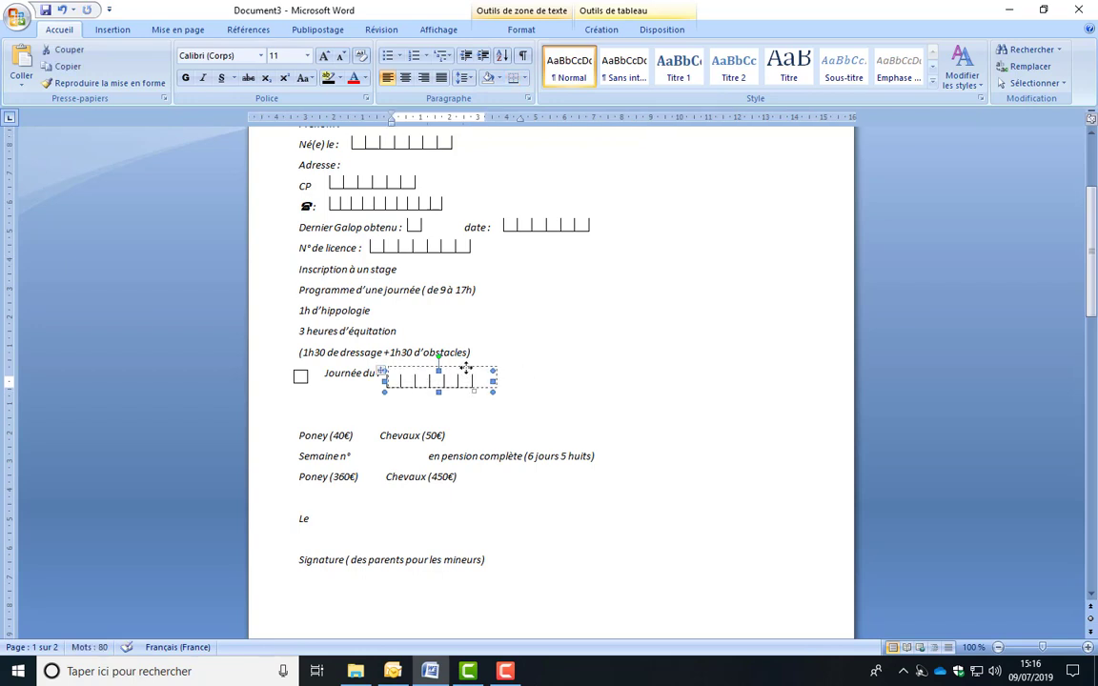
pyautogui.moveTo(462, 376); pyautogui.dragTo(466, 371)
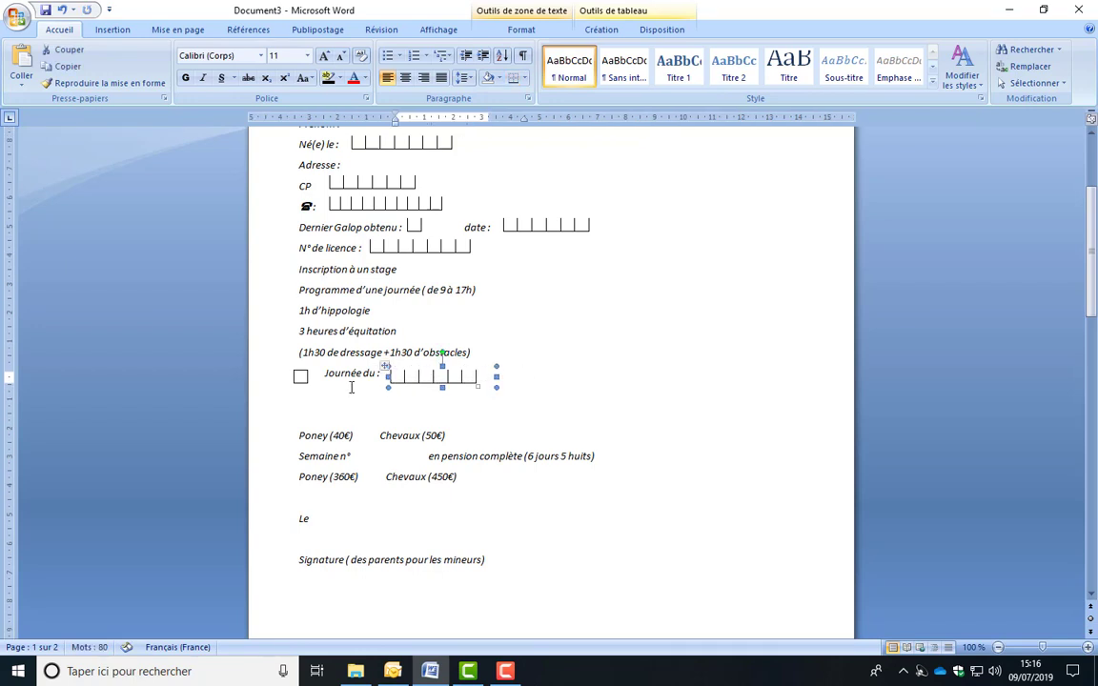
# Step: Shift the checkbox slightly closer to "Journée du :" and up to align it with the text, and leave the text box
pyautogui.click(298, 375)
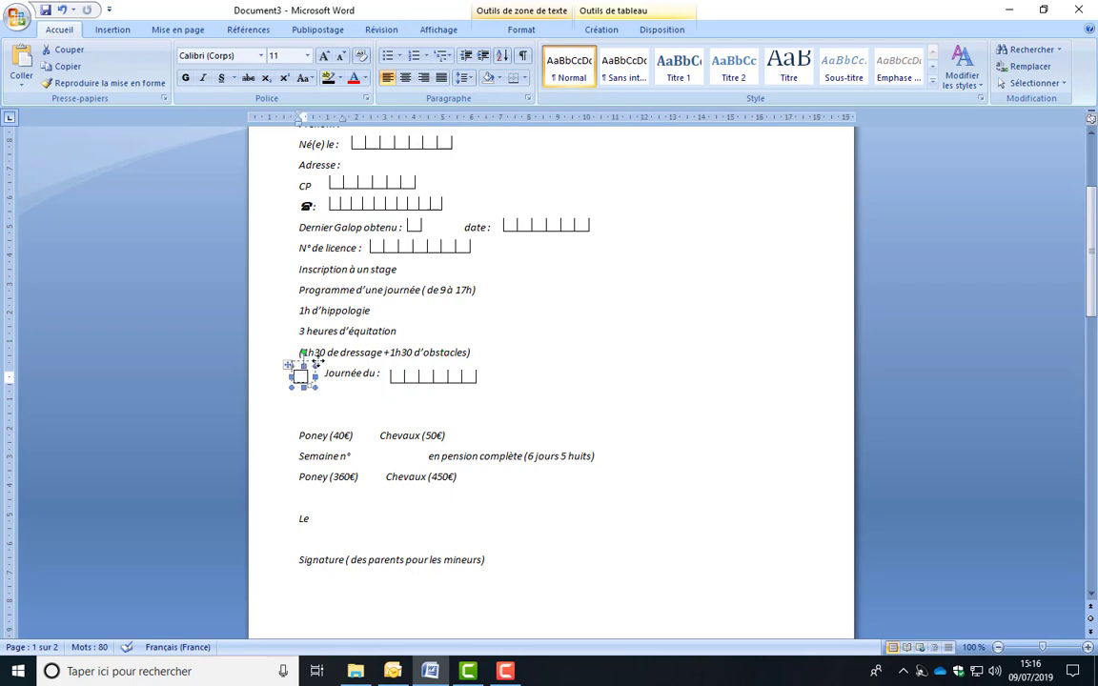
pyautogui.moveTo(318, 366); pyautogui.dragTo(318, 361)
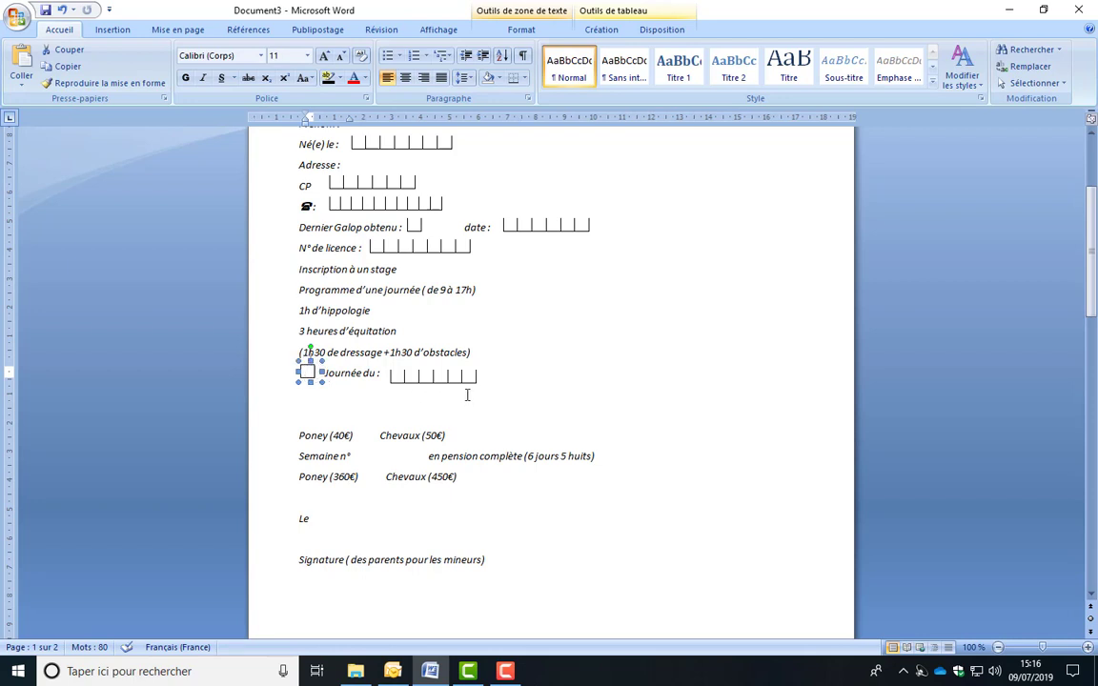
pyautogui.click(536, 408)
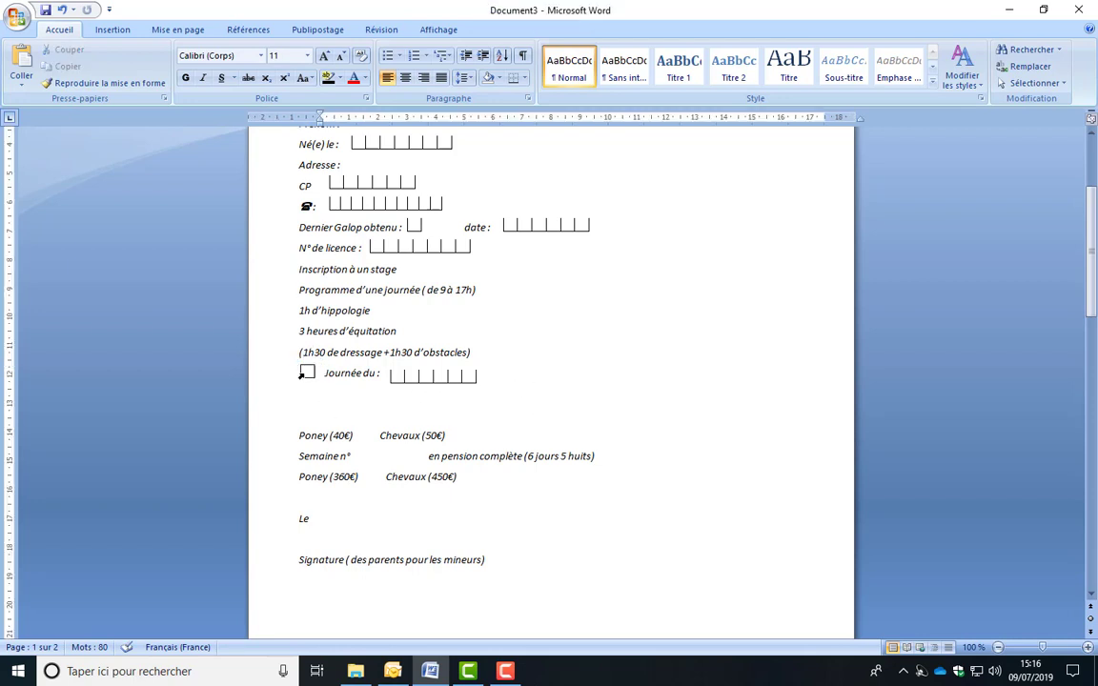
# Step: Copy the checkbox in front of "Journée du :" and place the copy in front of "Poney (40€)"
pyautogui.click(306, 372)
pyautogui.click(317, 389)
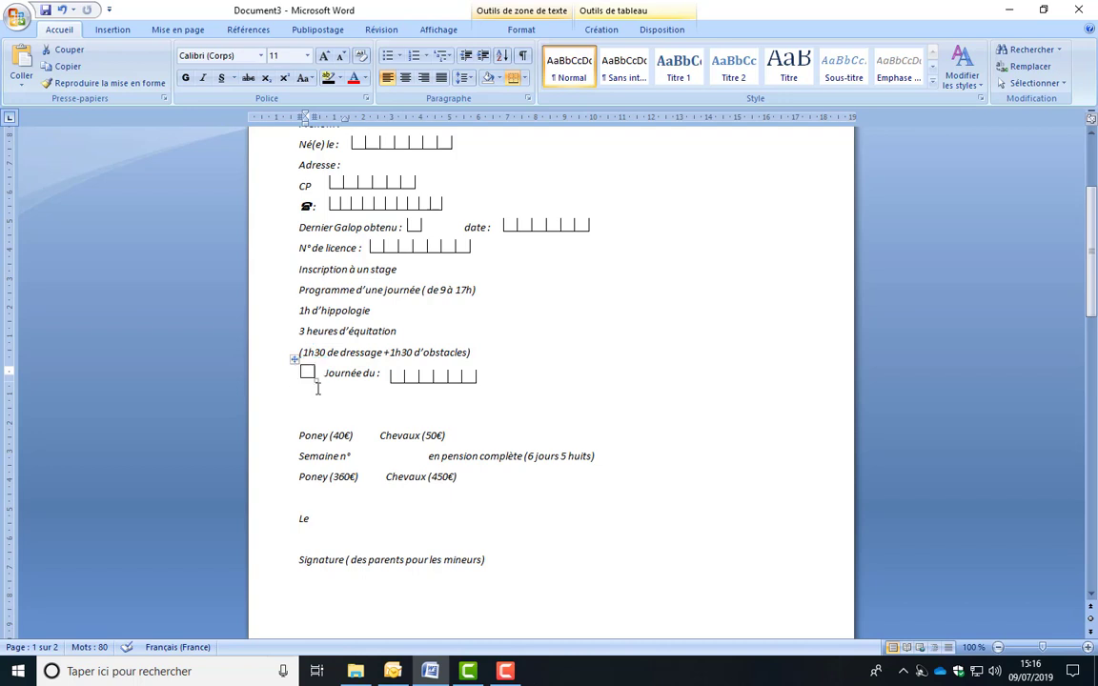
pyautogui.click(317, 382)
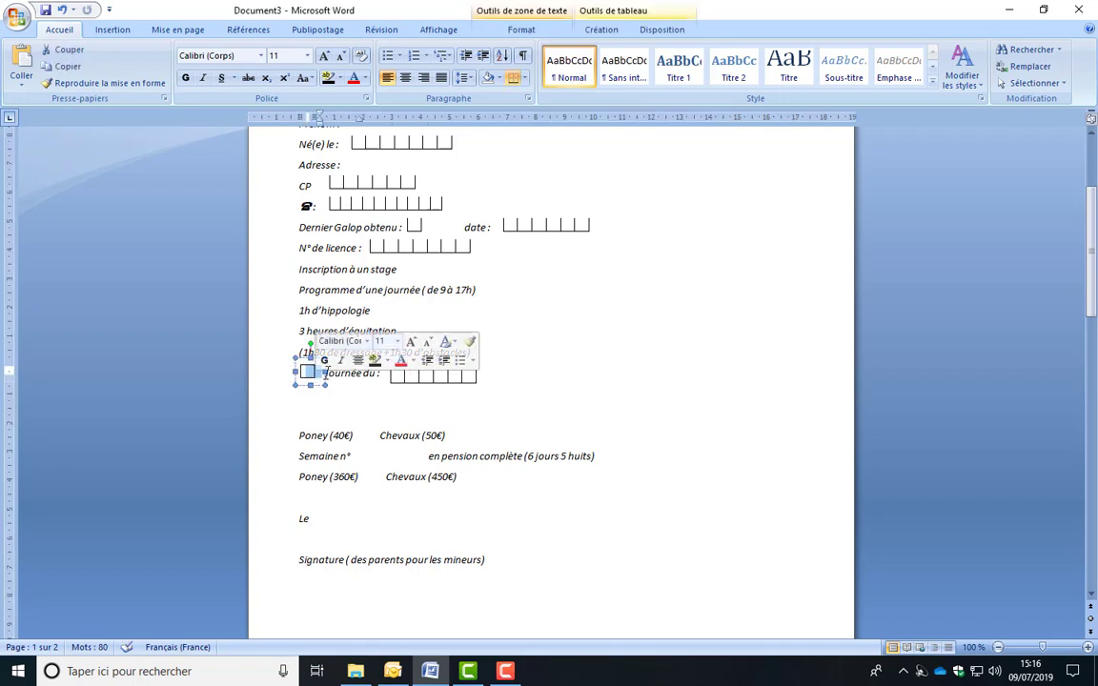
pyautogui.click(309, 373)
pyautogui.click(319, 372)
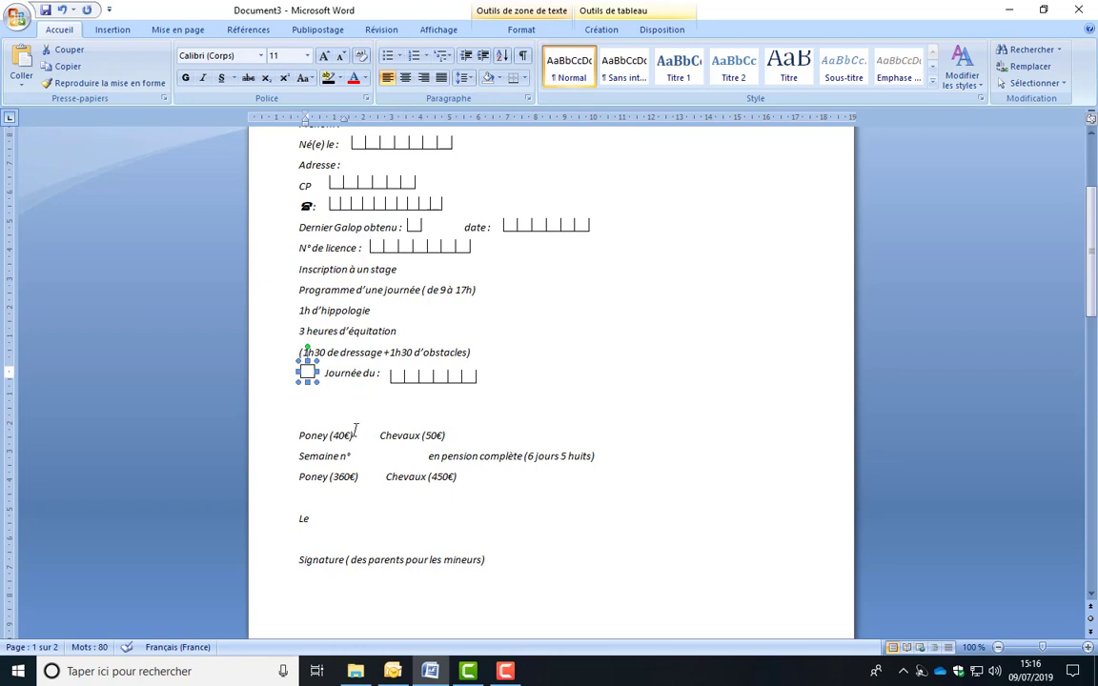
pyautogui.click(349, 419)
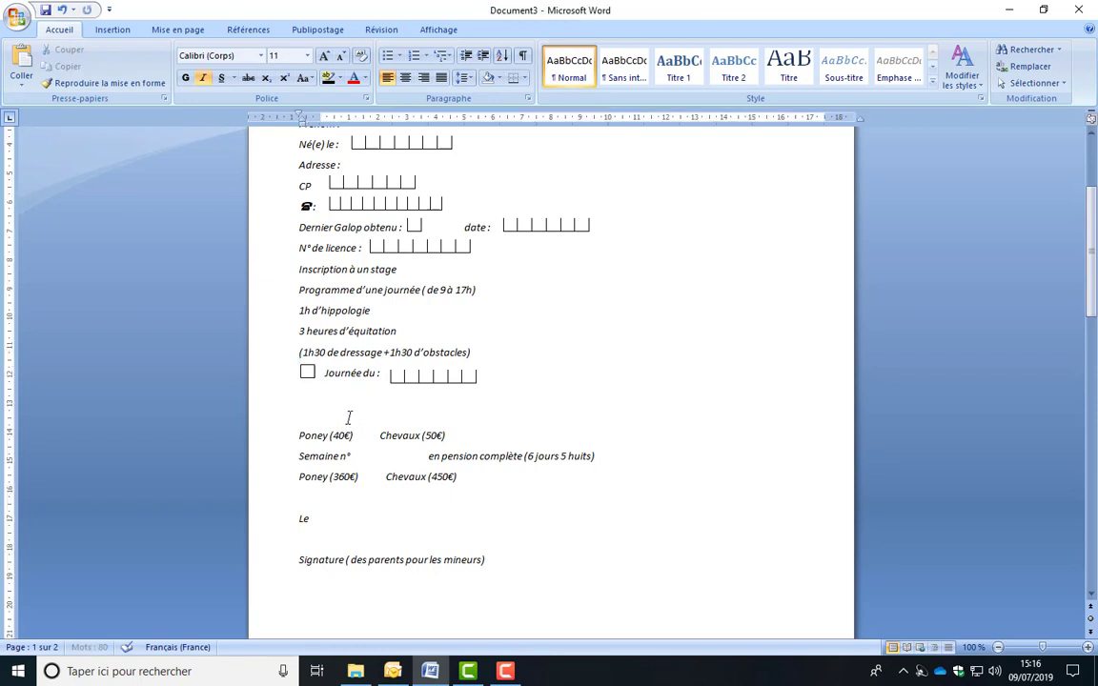
pyautogui.hotkey('ctrl', 'v')
pyautogui.moveTo(295, 423); pyautogui.dragTo(294, 426)
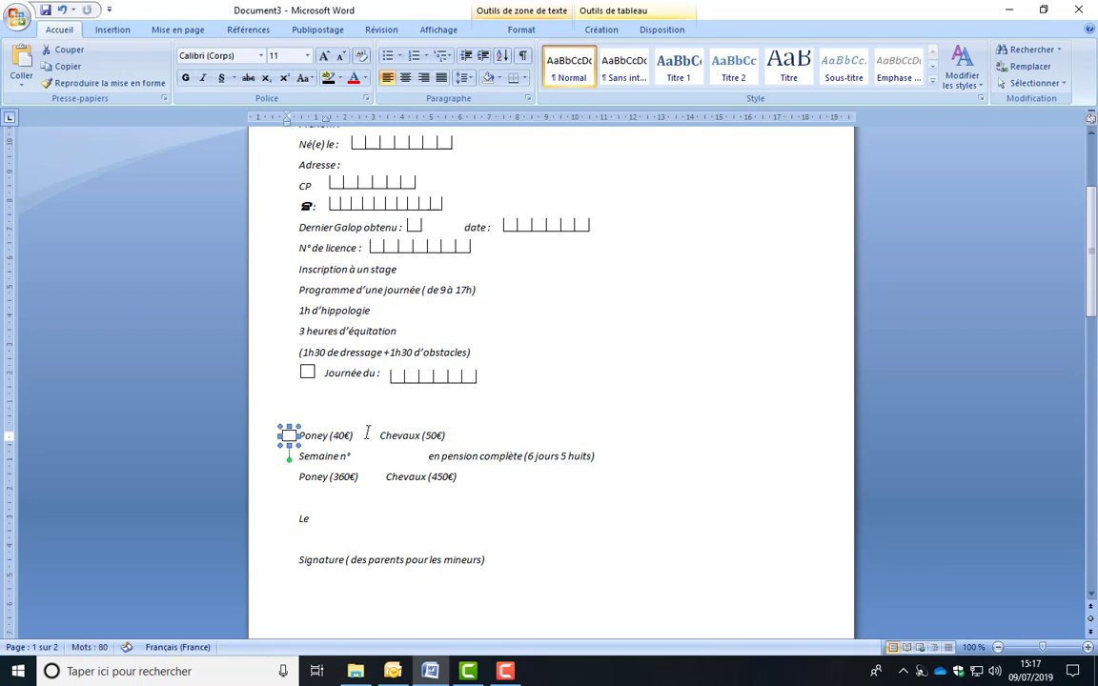
# Step: Paste another checkbox, place it in front of "Chevaux (50€)" and nudge it slightly down to align it with the text
pyautogui.click(373, 434)
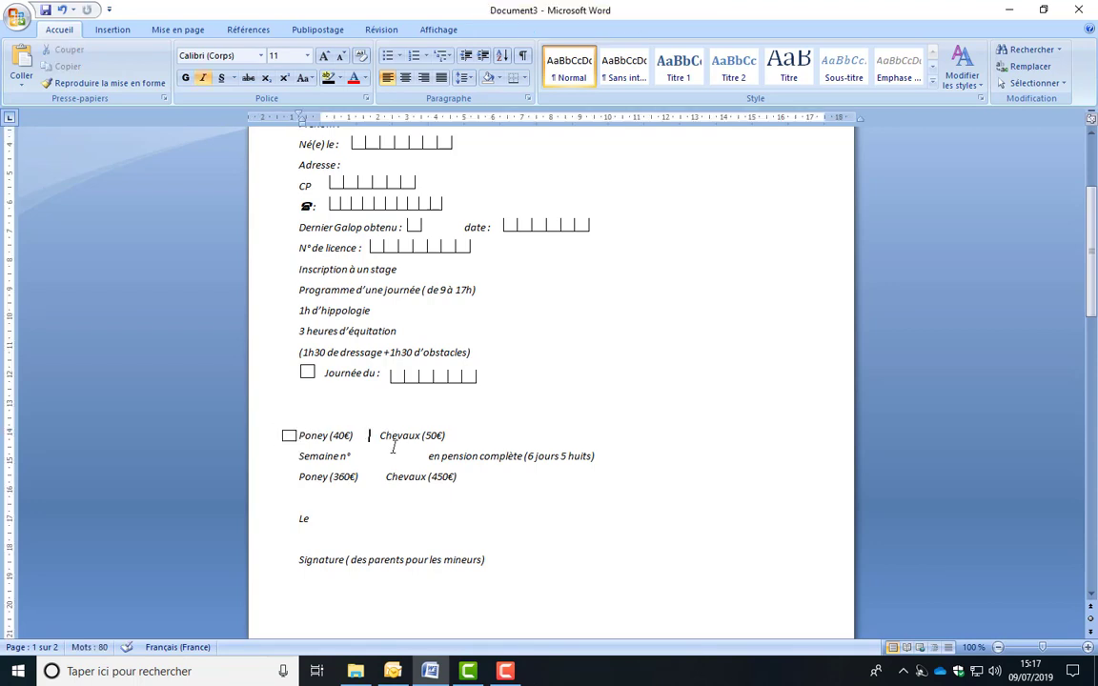
pyautogui.hotkey('ctrl', 'v')
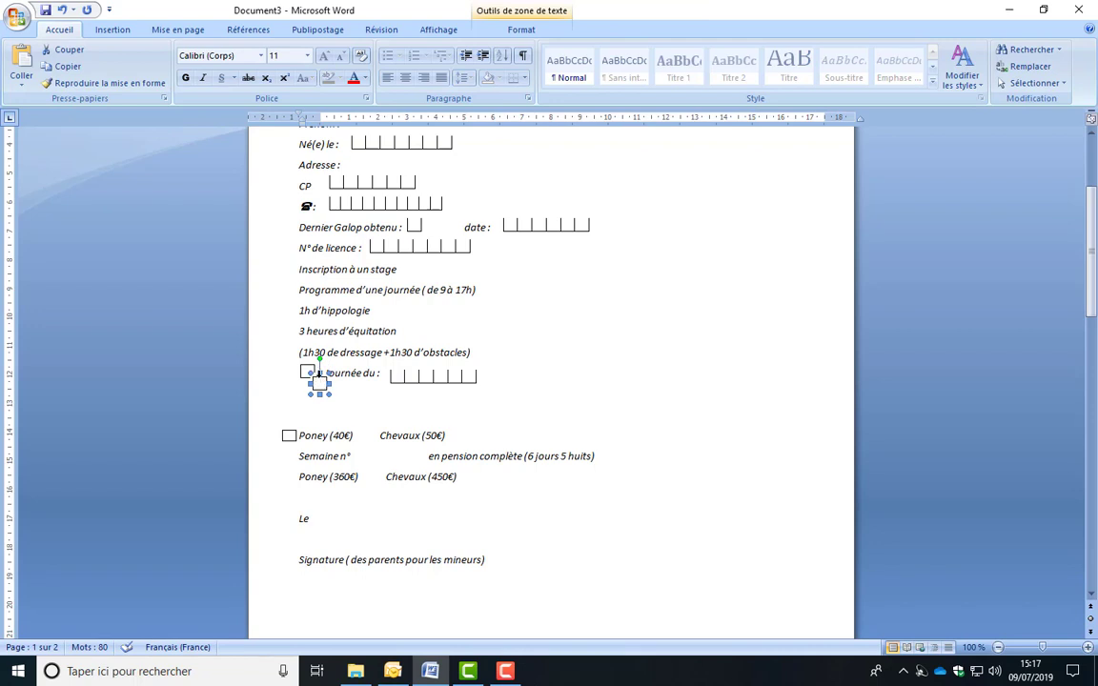
pyautogui.moveTo(323, 382); pyautogui.dragTo(370, 426)
pyautogui.click(561, 493)
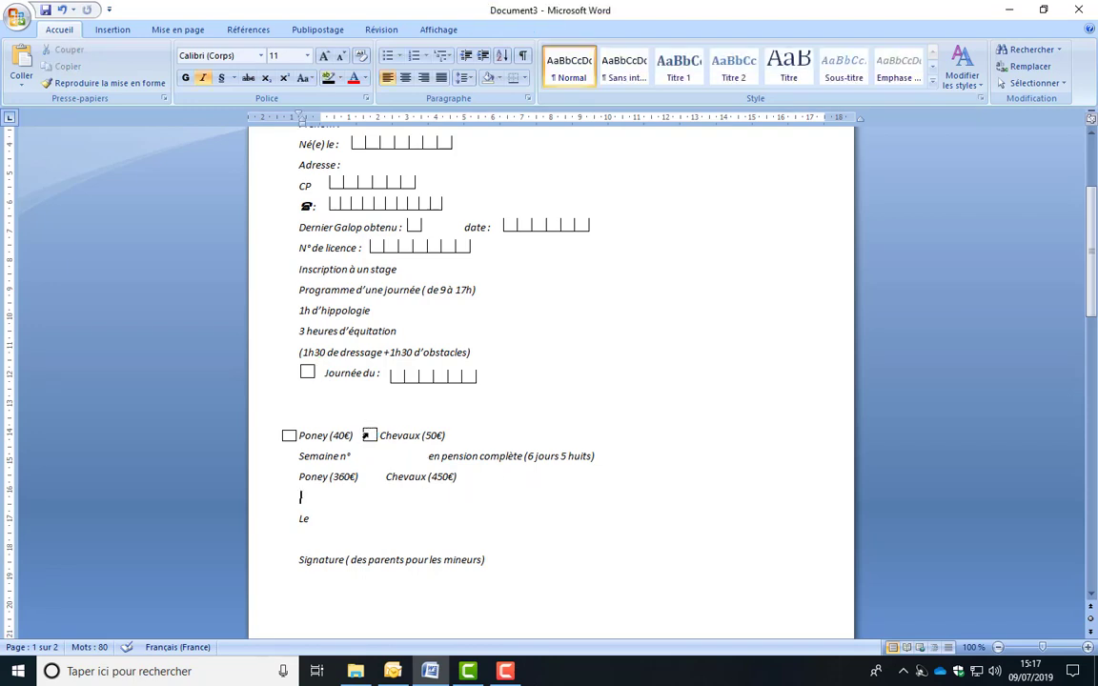
pyautogui.click(363, 434)
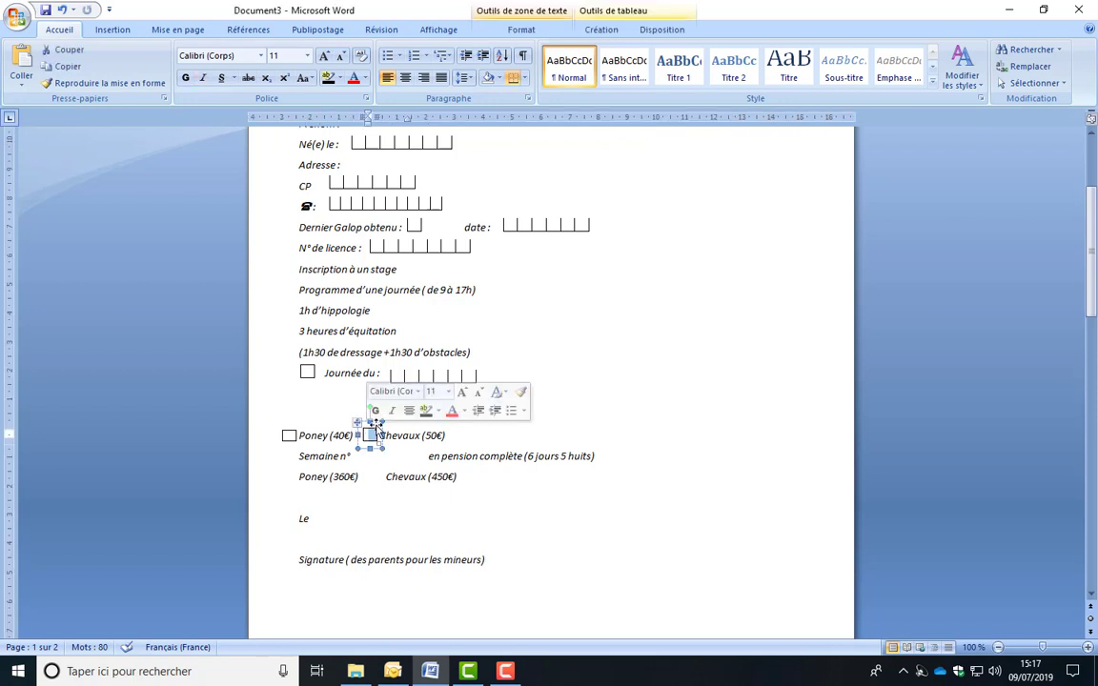
pyautogui.moveTo(376, 424); pyautogui.dragTo(376, 427)
pyautogui.click(506, 435)
# Step: Check the scanned form for the remaining checkboxes and place a checkbox copy in front of "Poney (360€)"
pyautogui.scroll(-12, 503, 437)
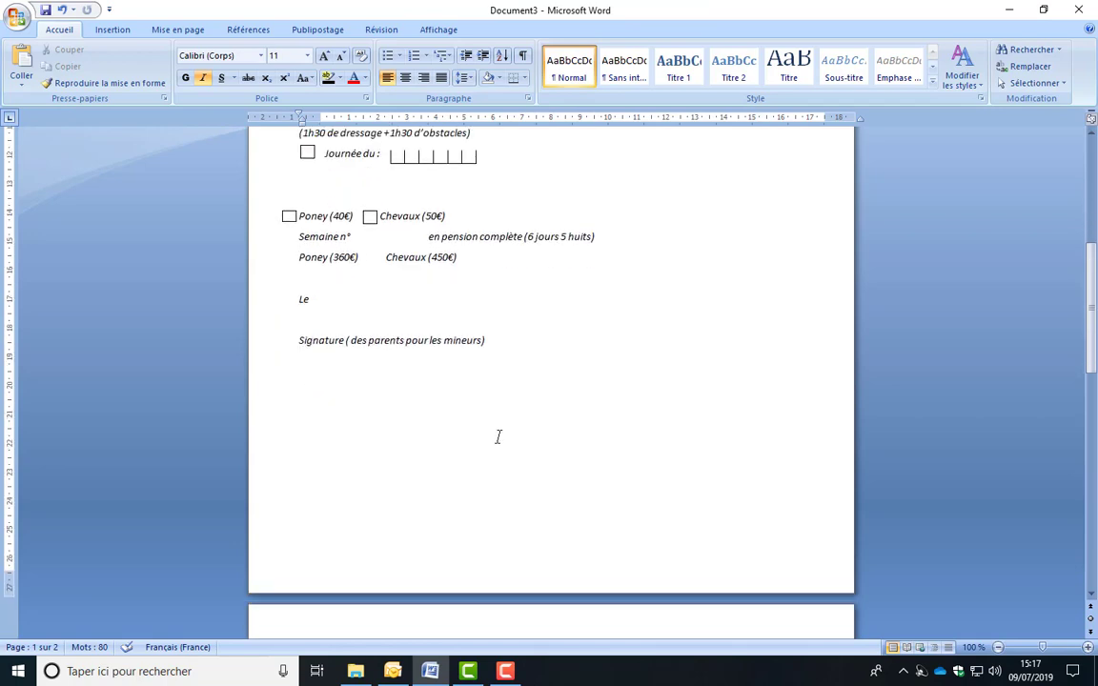
pyautogui.scroll(-4, 489, 446)
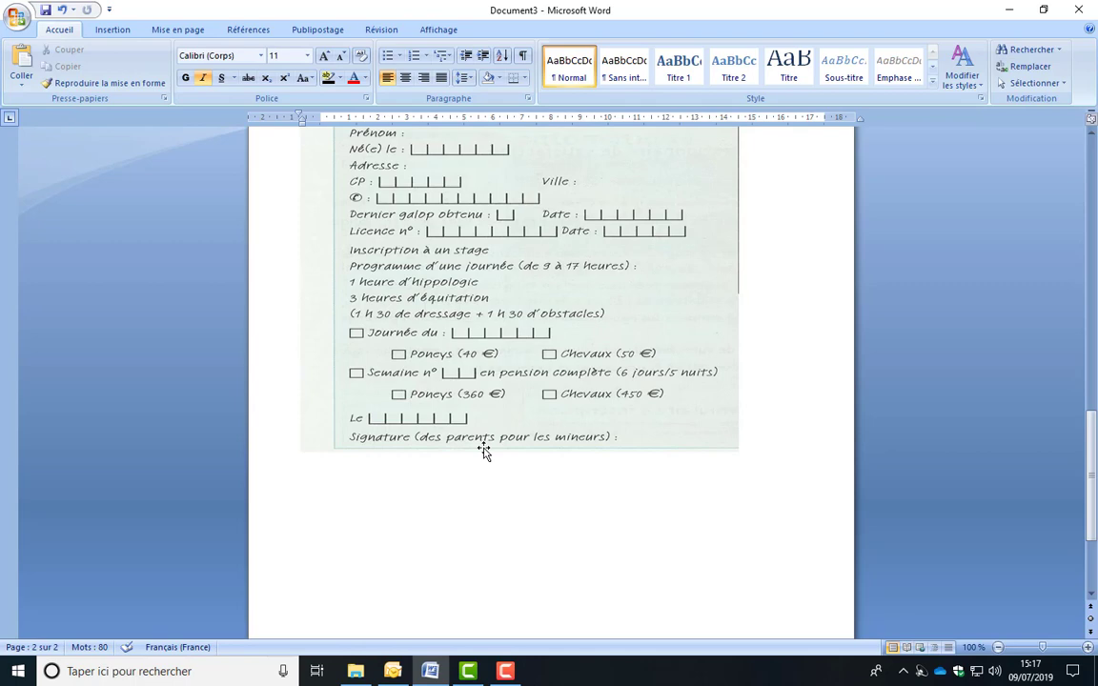
pyautogui.scroll(15, 483, 450)
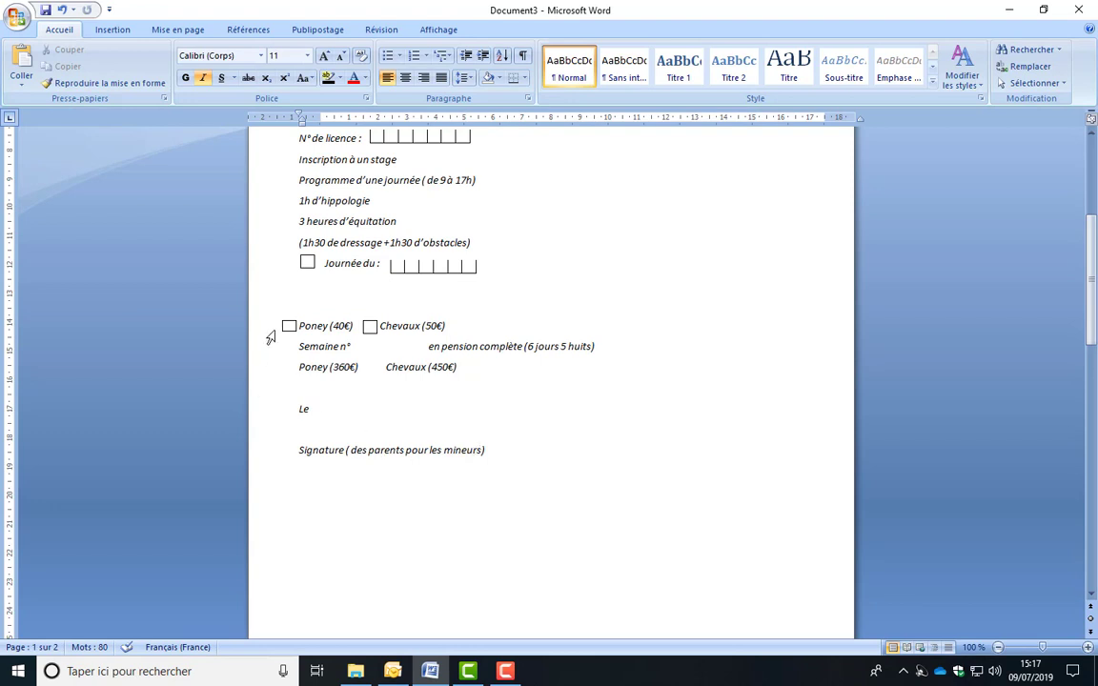
pyautogui.click(315, 274)
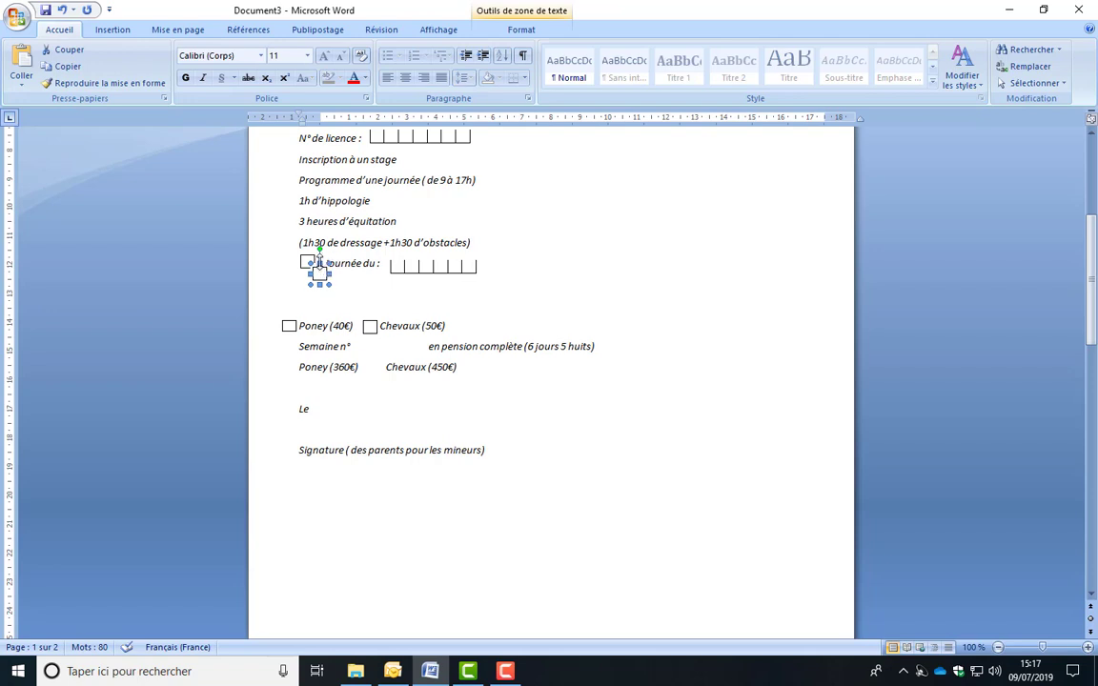
pyautogui.moveTo(317, 264); pyautogui.dragTo(288, 360)
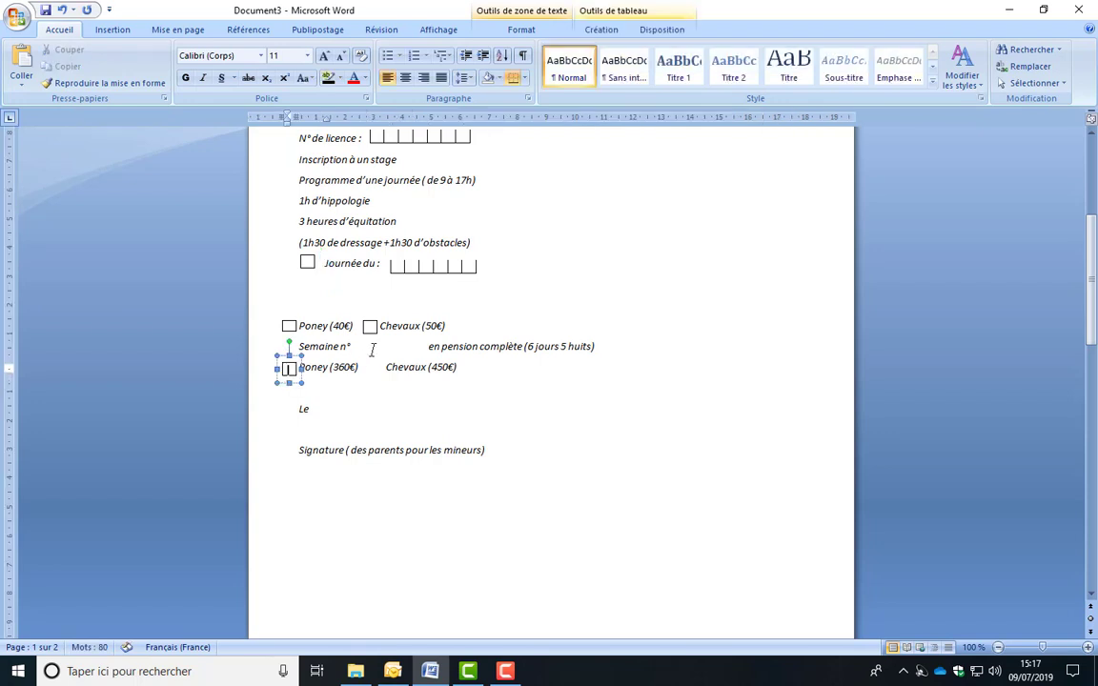
# Step: Paste another copy of the checkbox and place it in front of "Chevaux (450€)"
pyautogui.click(331, 288)
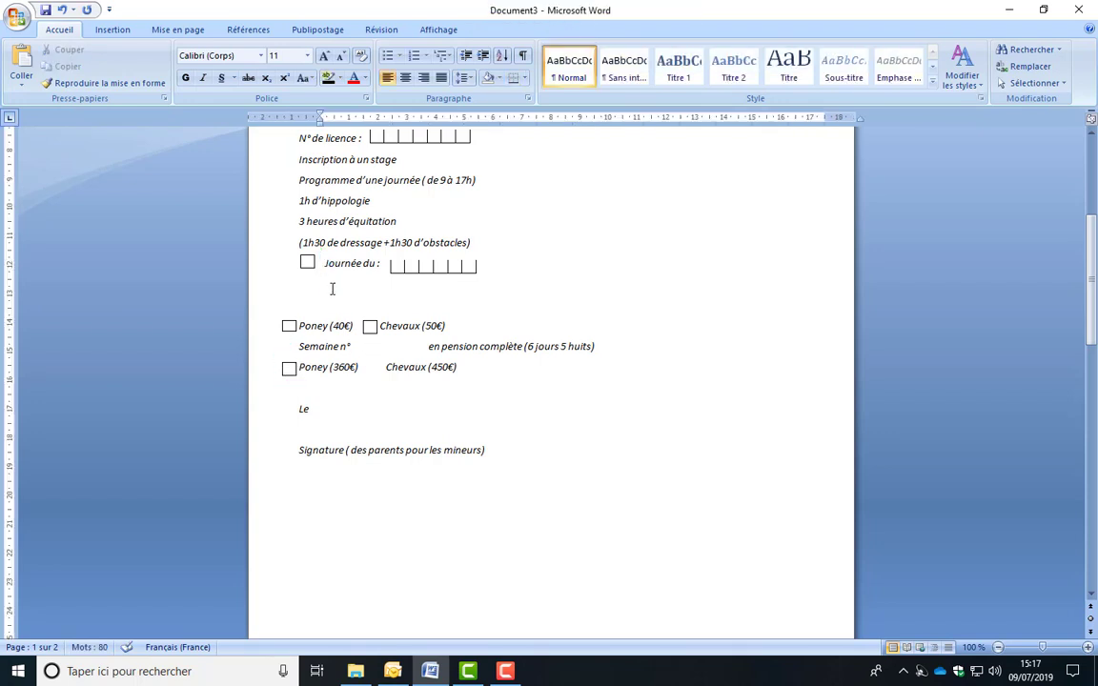
pyautogui.hotkey('ctrl', 'v')
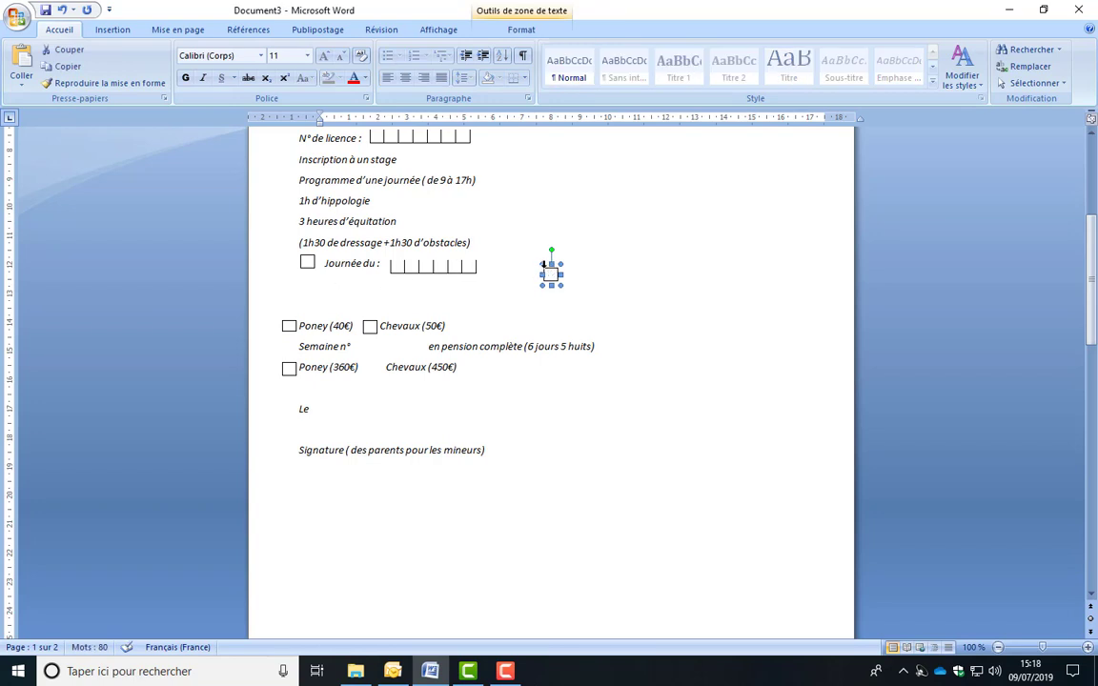
pyautogui.moveTo(547, 268); pyautogui.dragTo(369, 356)
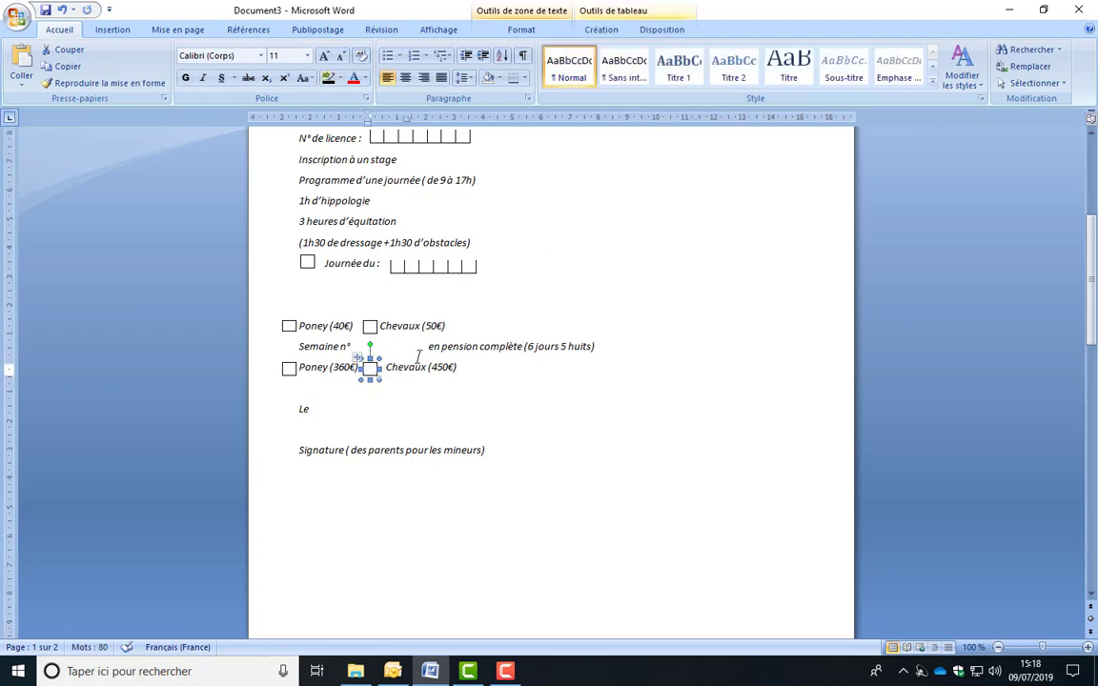
# Step: Paste one more checkbox, place it in front of "Semaine n°" and leave the text box
pyautogui.click(465, 284)
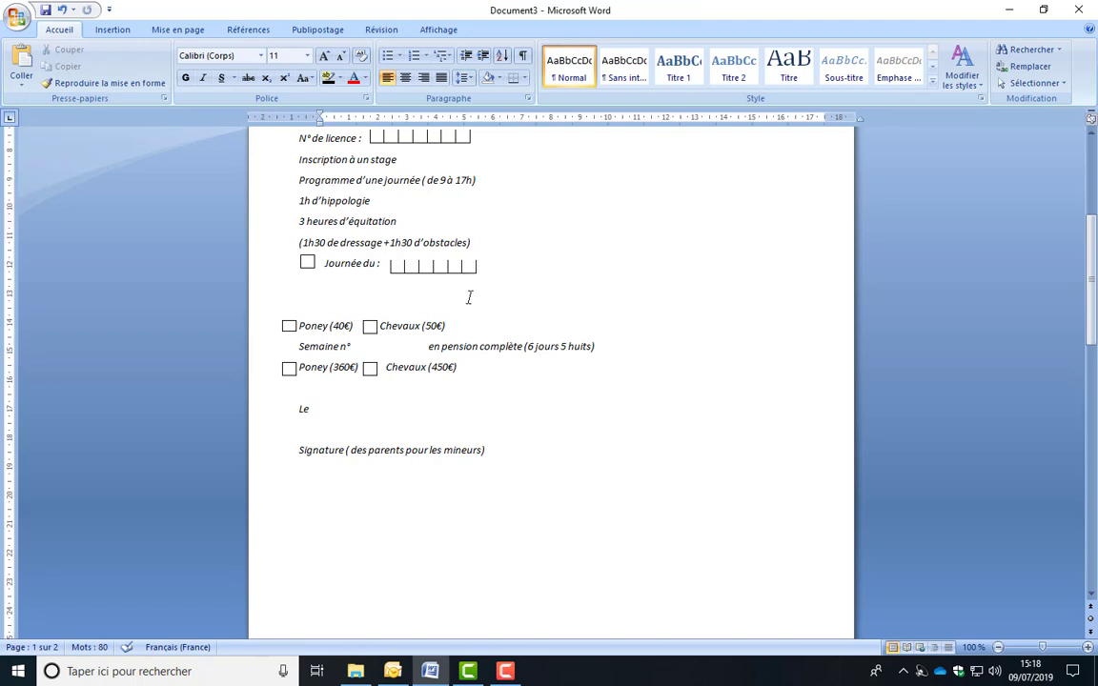
pyautogui.hotkey('ctrl', 'v')
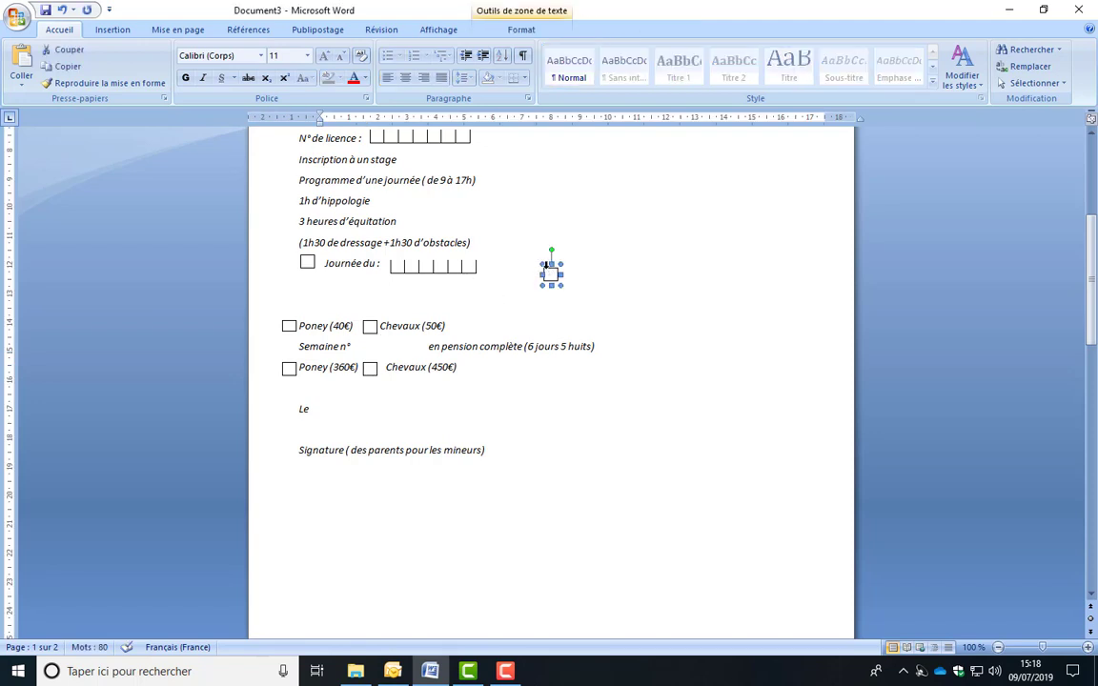
pyautogui.moveTo(551, 276); pyautogui.dragTo(287, 340)
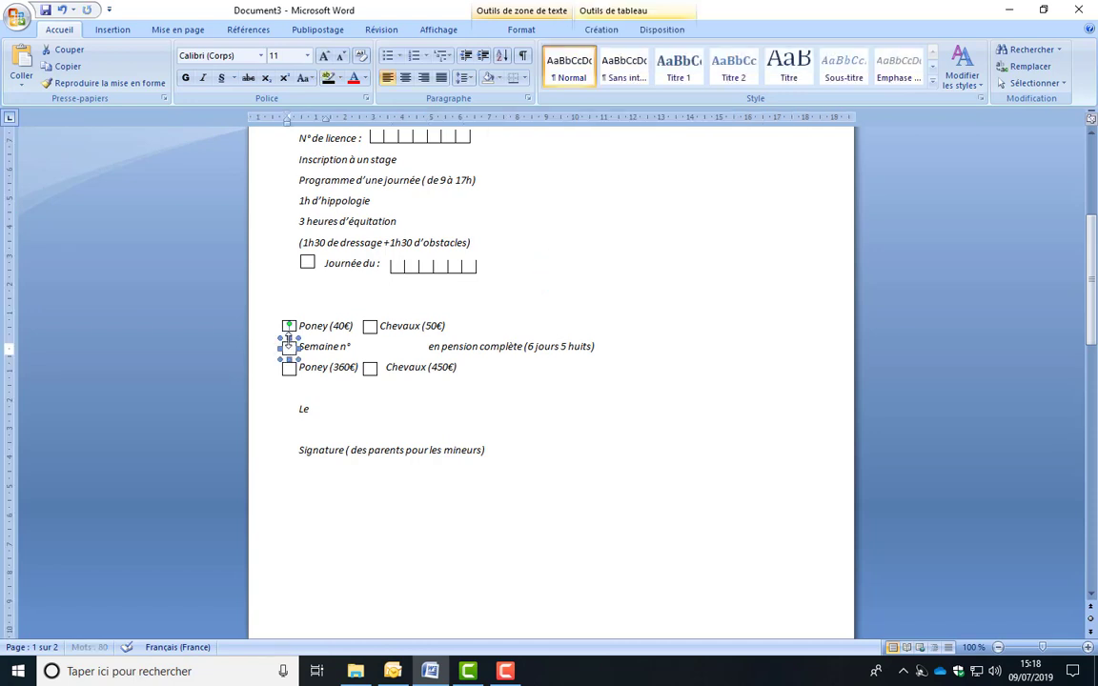
pyautogui.click(358, 347)
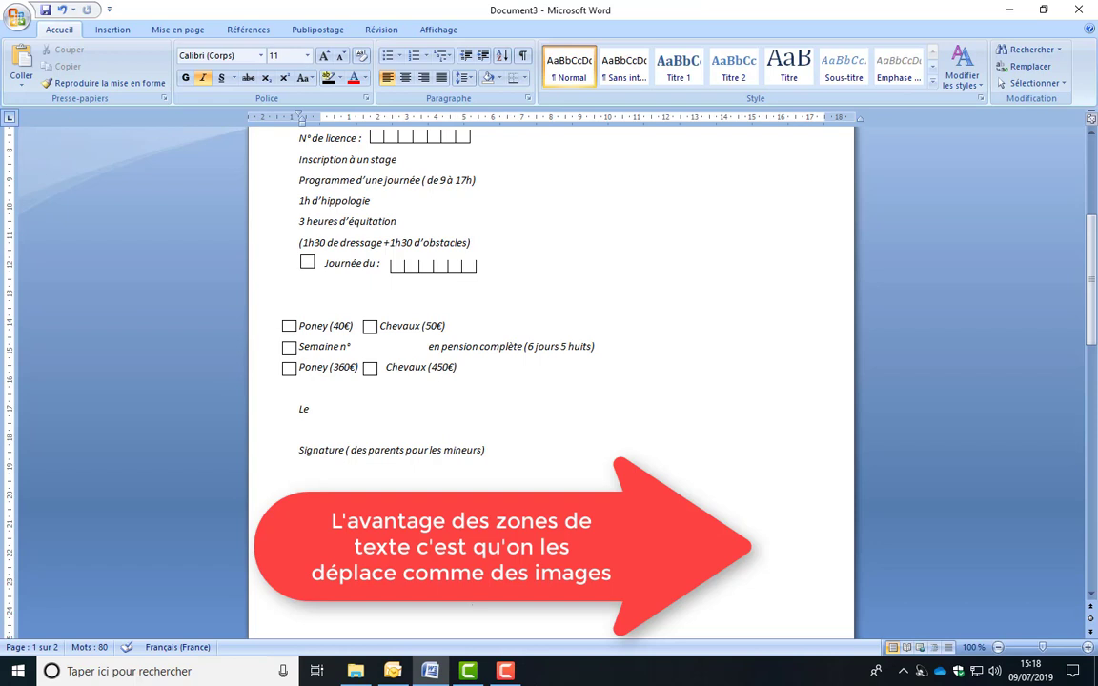
# Step: Reduce the gap between the "Journée du :" line and the "Poney (40€)" line to a single blank line
pyautogui.click(314, 285)
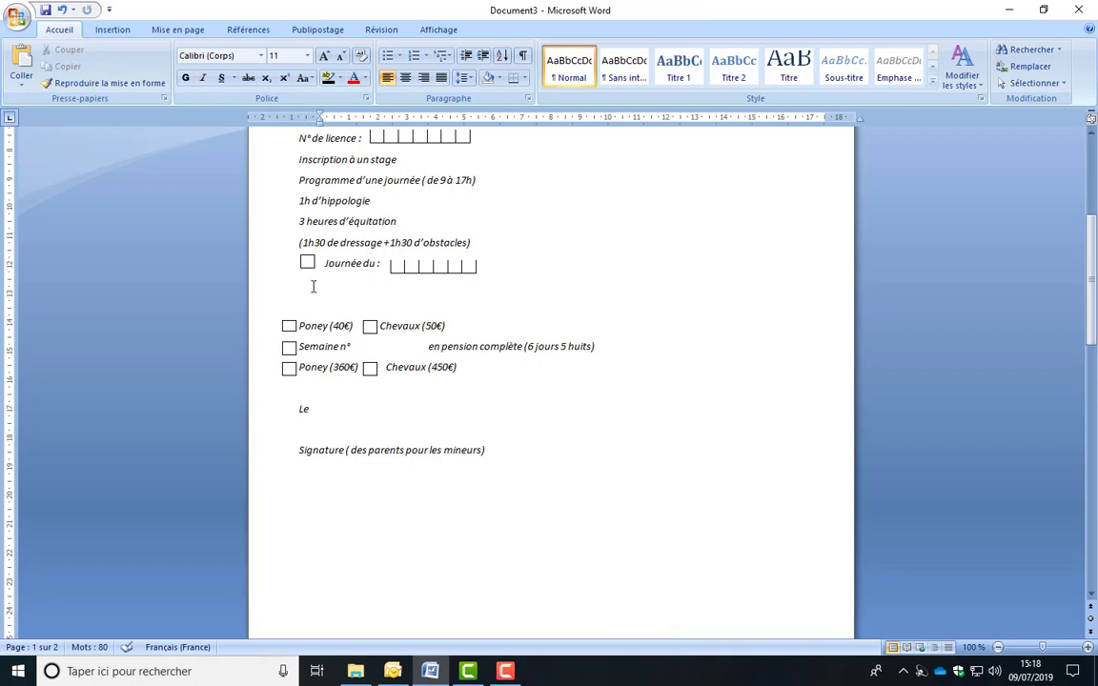
pyautogui.press('Delete')
pyautogui.press('Delete')
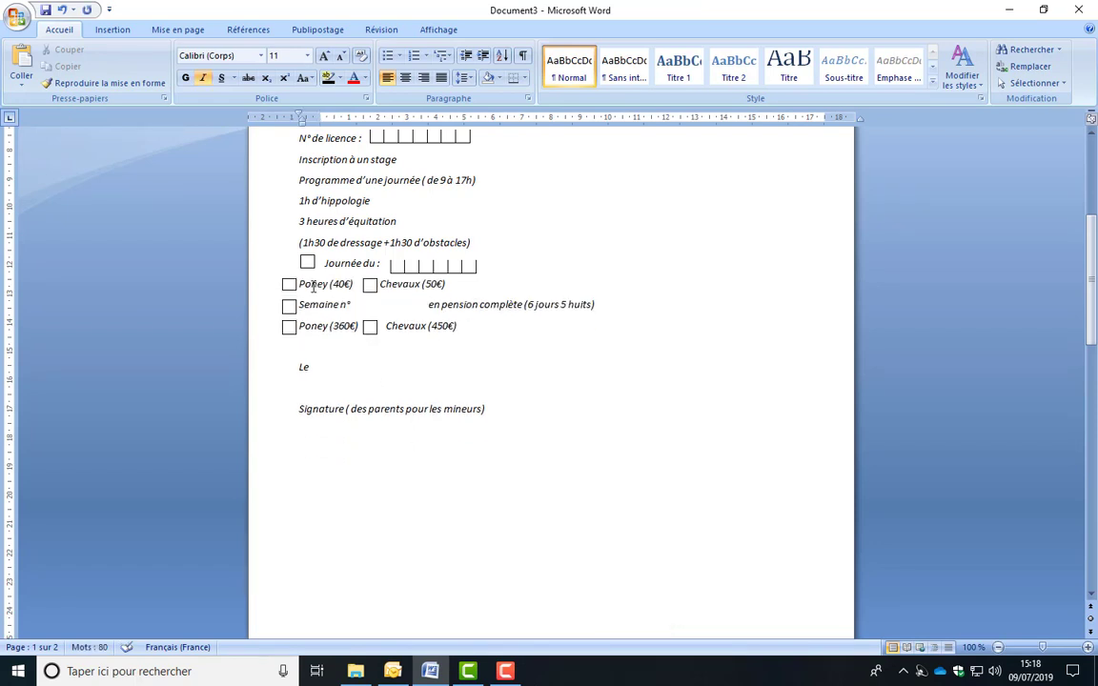
pyautogui.click(541, 262)
pyautogui.press('Return')
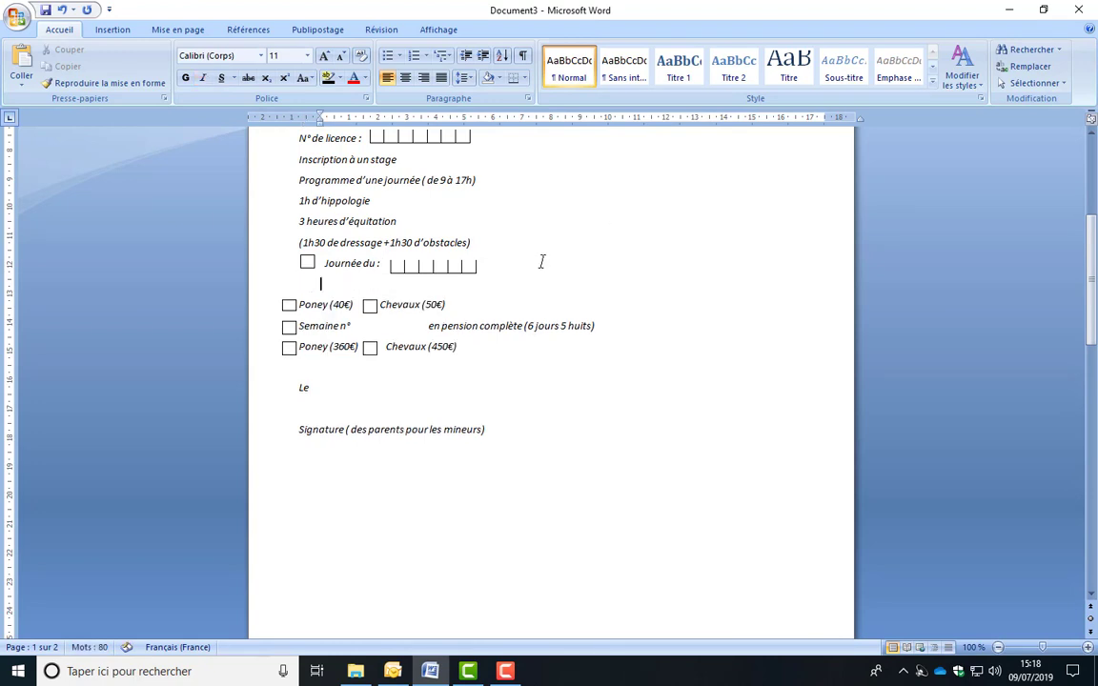
# Step: Move the comb beside "Journée du :" slightly up to align it with the label and checkbox
pyautogui.click(429, 265)
pyautogui.moveTo(434, 259); pyautogui.dragTo(429, 251)
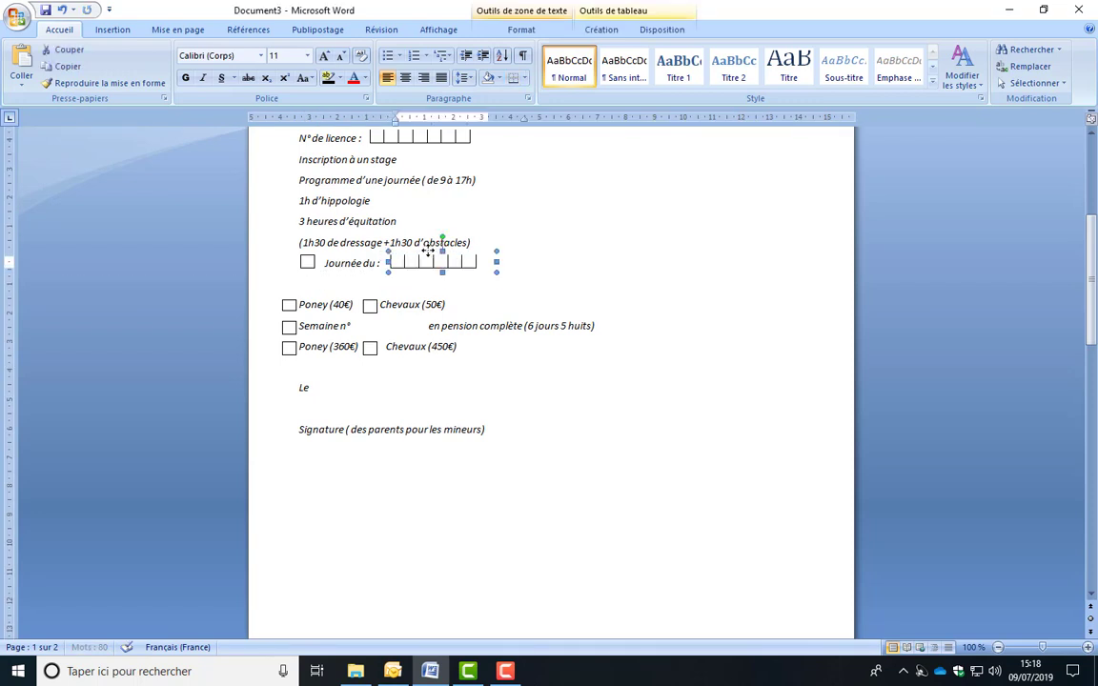
pyautogui.click(553, 269)
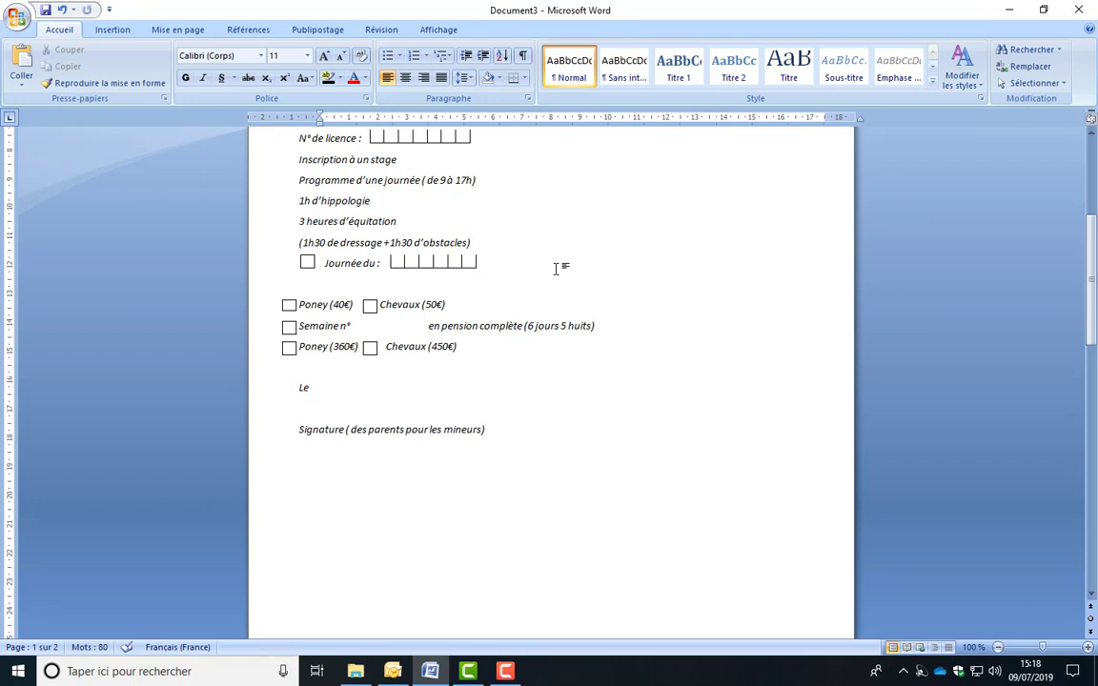
# Step: Check the scanned form, copy the "Journée du :" comb and place the copy beside "Le"
pyautogui.scroll(-10, 485, 475)
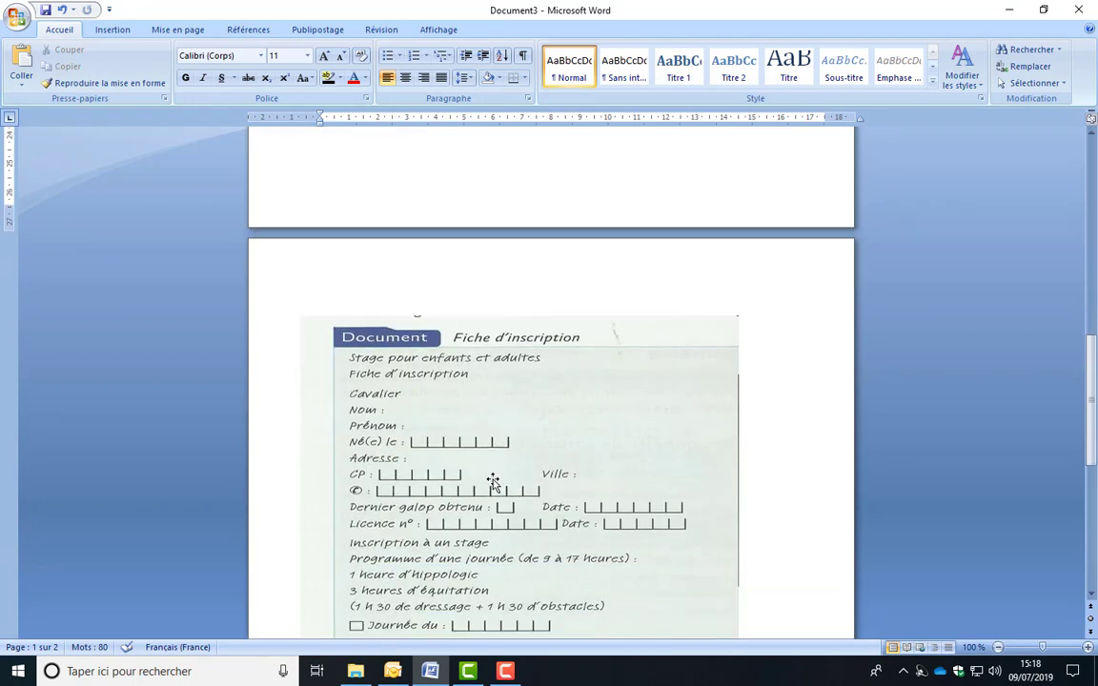
pyautogui.scroll(-5, 493, 481)
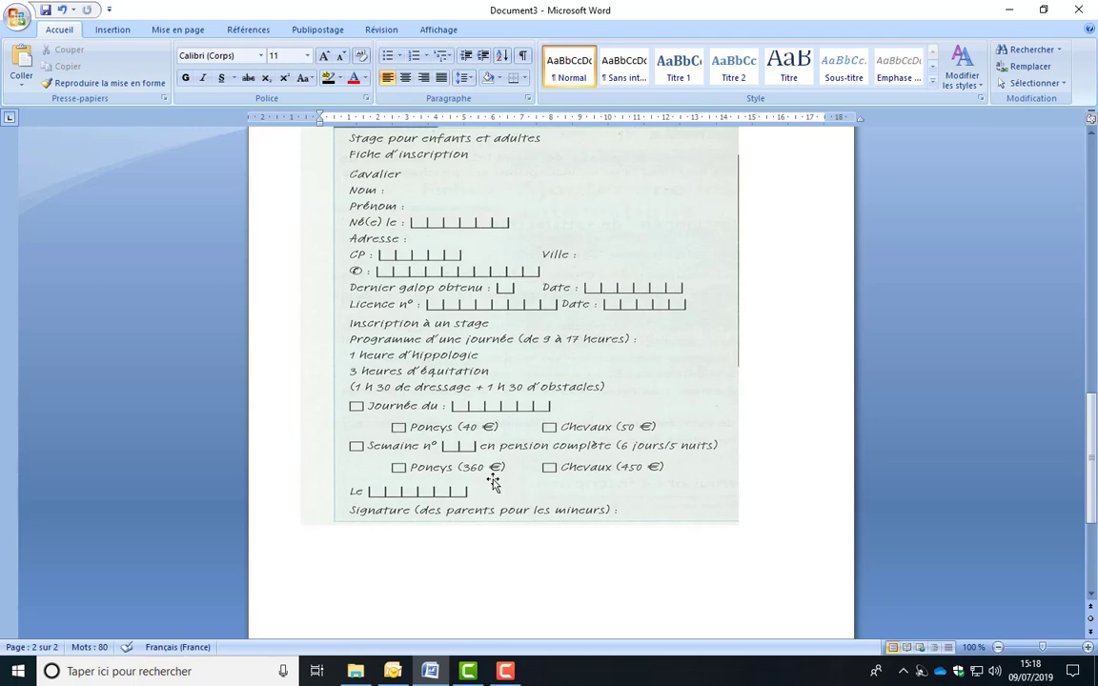
pyautogui.scroll(12, 493, 481)
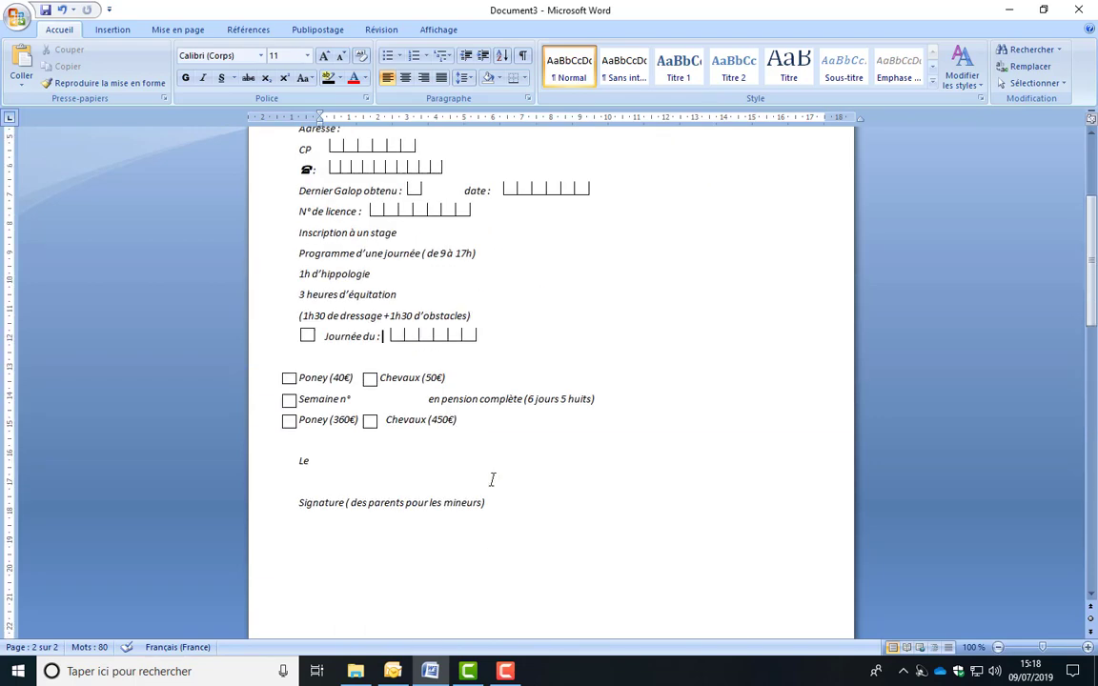
pyautogui.click(497, 328)
pyautogui.click(483, 323)
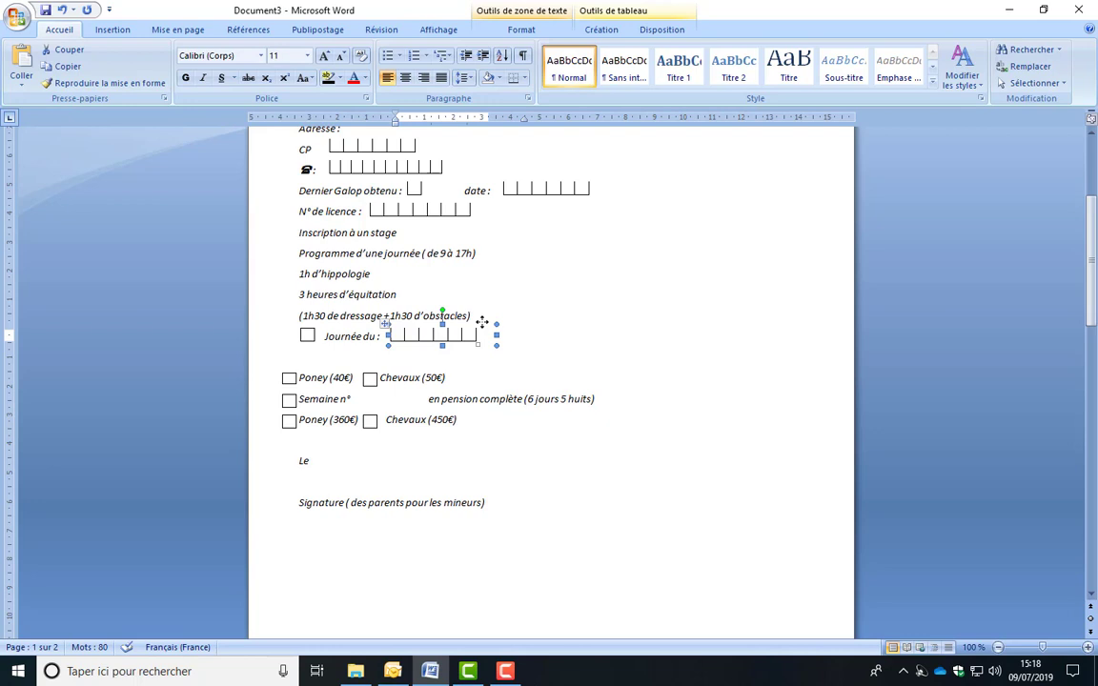
pyautogui.click(626, 336)
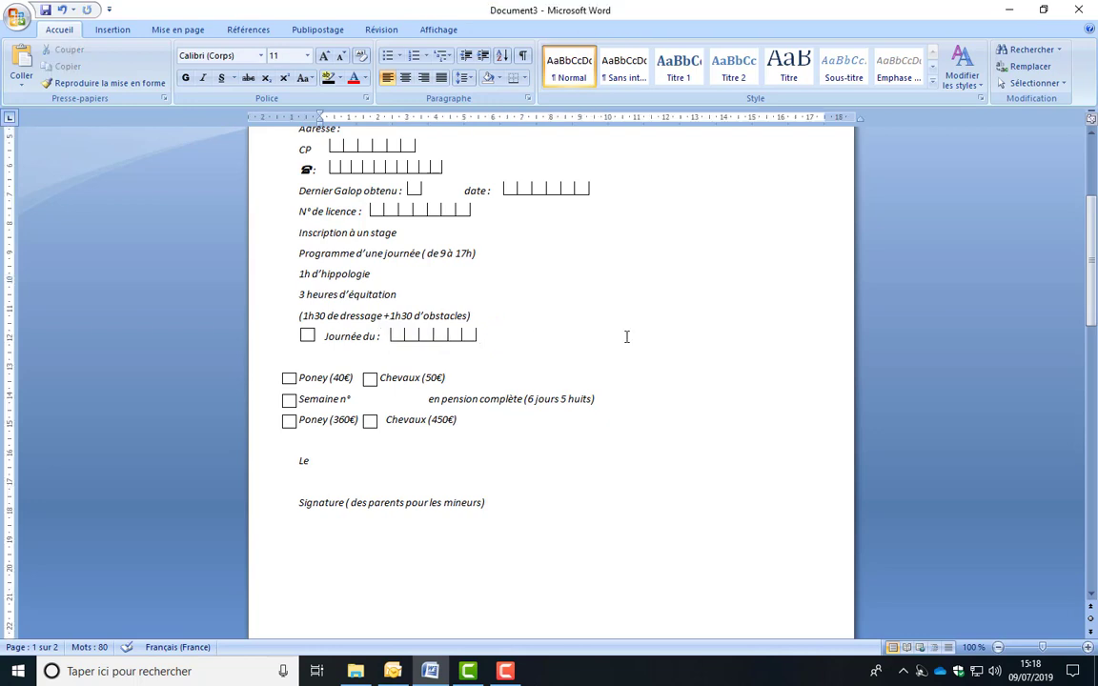
pyautogui.hotkey('ctrl', 'v')
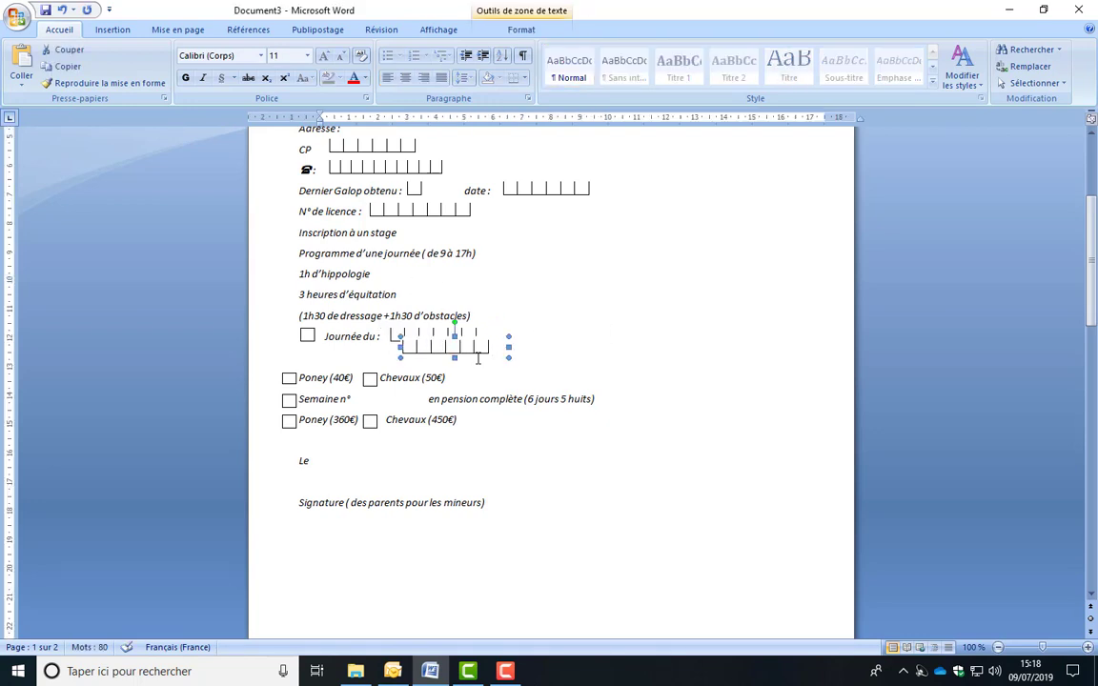
pyautogui.moveTo(478, 358); pyautogui.dragTo(389, 468)
# Step: Paste another copy of the comb and move it into the free space to the right of the "Journée du :" comb
pyautogui.click(705, 368)
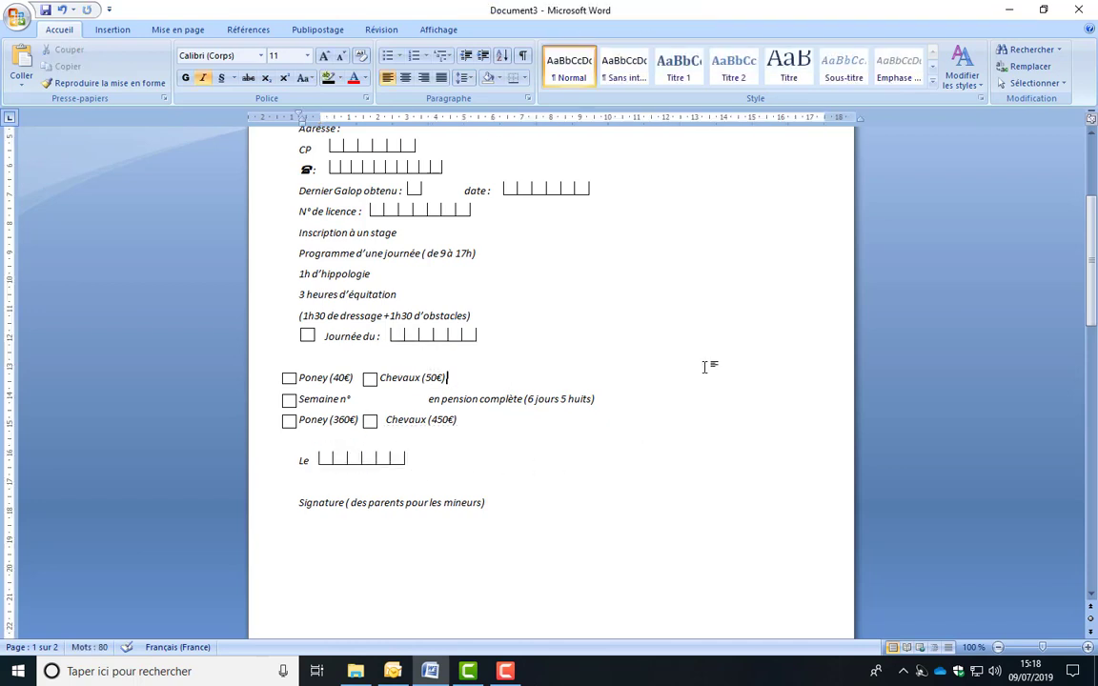
pyautogui.hotkey('ctrl', 'v')
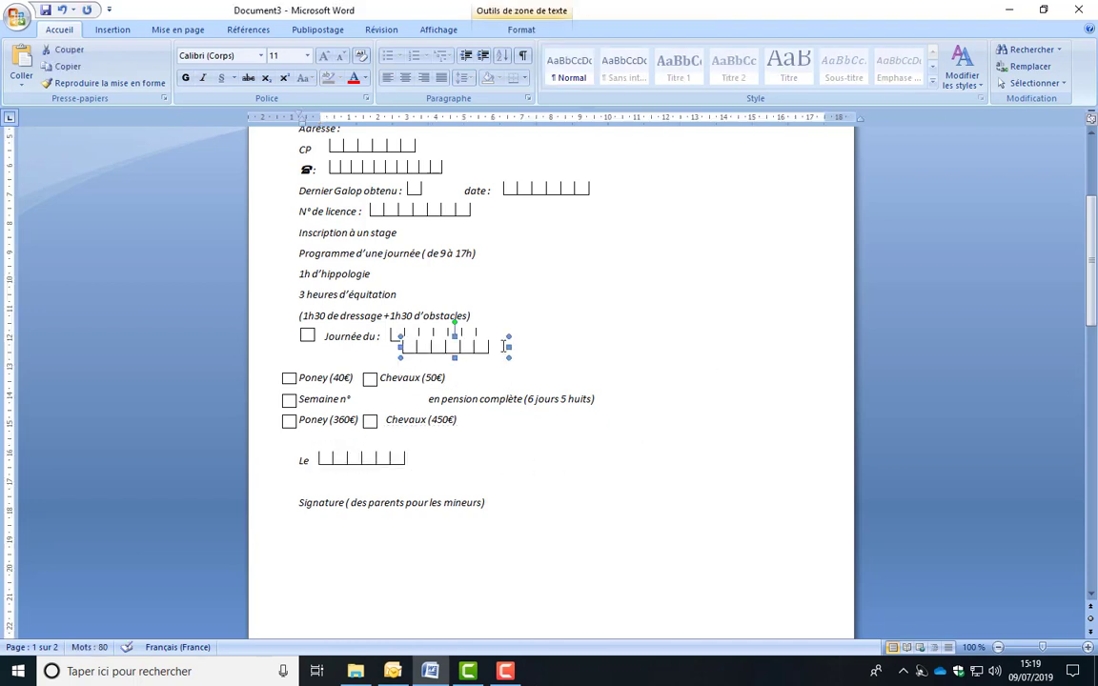
pyautogui.moveTo(489, 341); pyautogui.dragTo(603, 341)
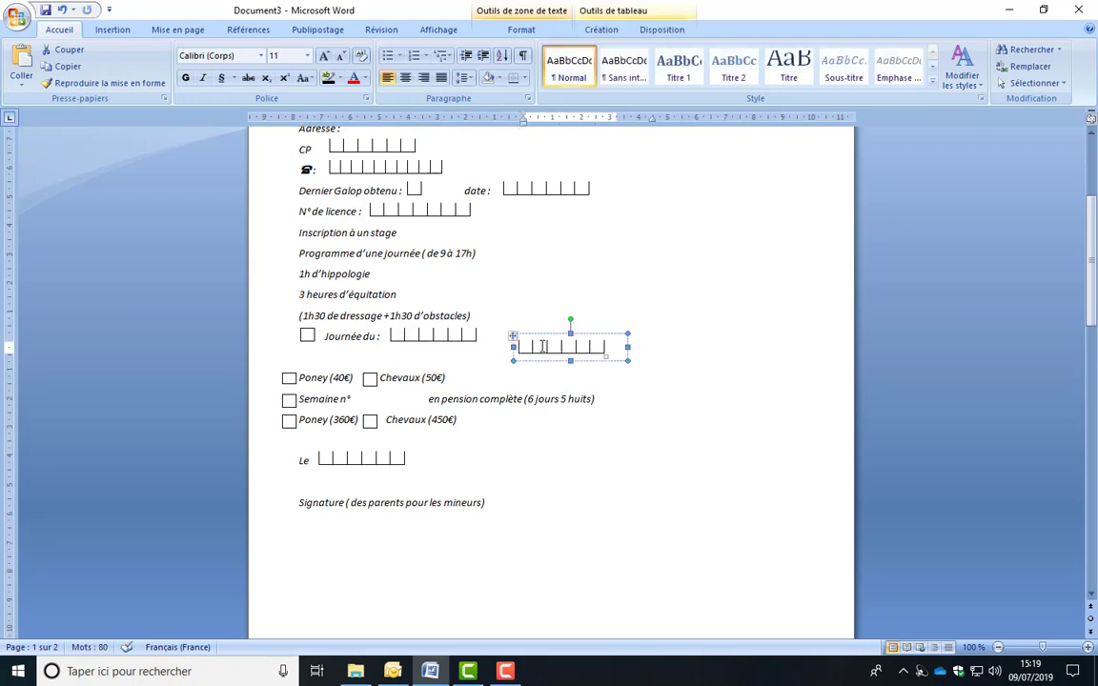
# Step: Cut the spare comb down to two cells, shrink its text box to fit and place it beside "Semaine n°"
pyautogui.moveTo(527, 346); pyautogui.dragTo(570, 349)
pyautogui.rightClick(570, 350)
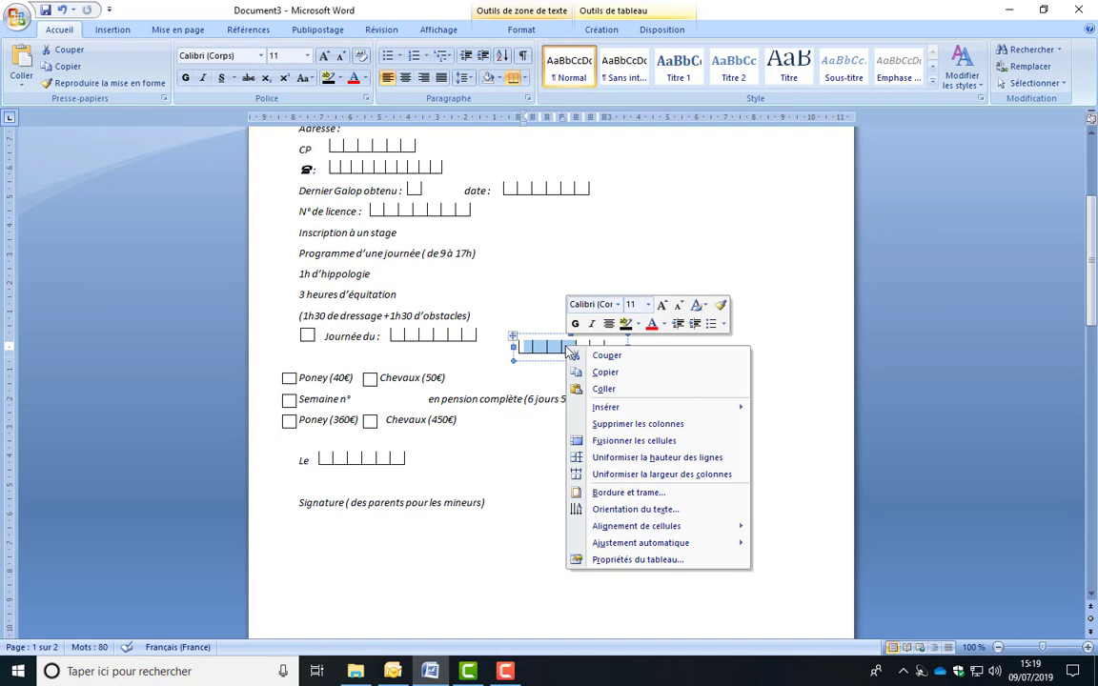
pyautogui.click(611, 424)
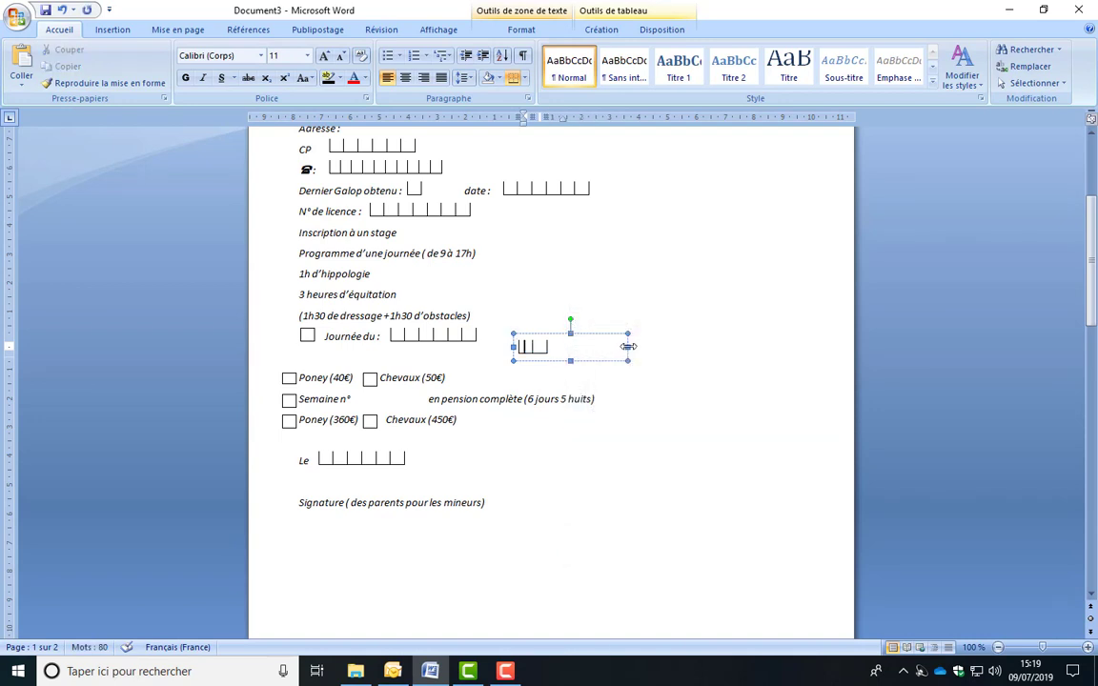
pyautogui.moveTo(628, 347); pyautogui.dragTo(388, 389)
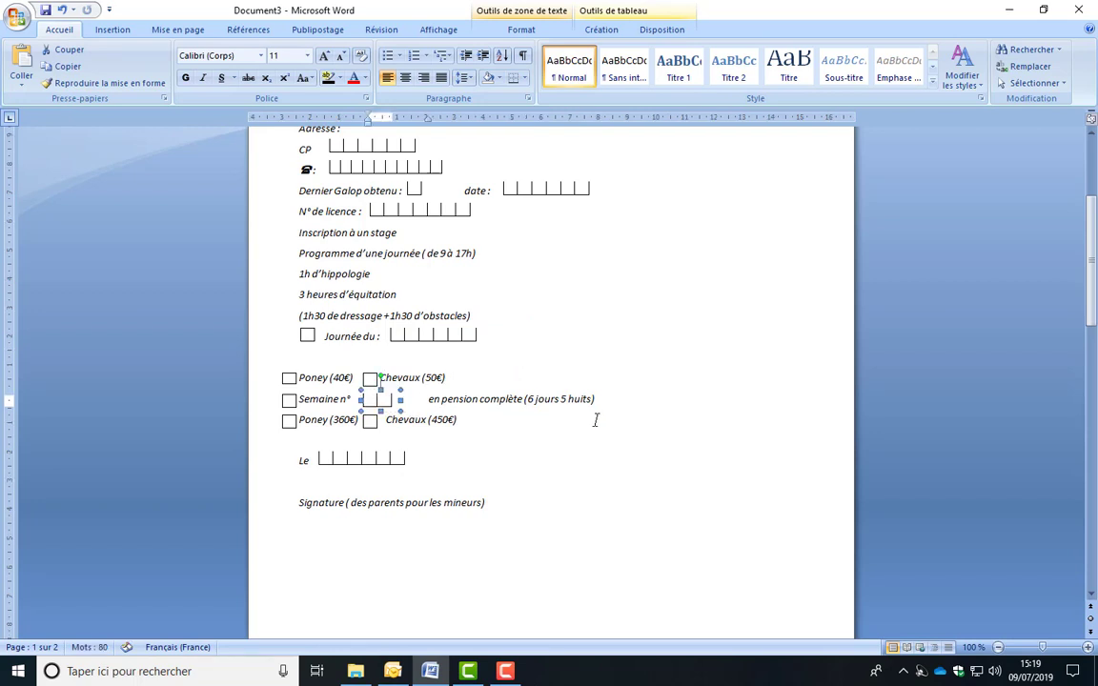
pyautogui.click(688, 466)
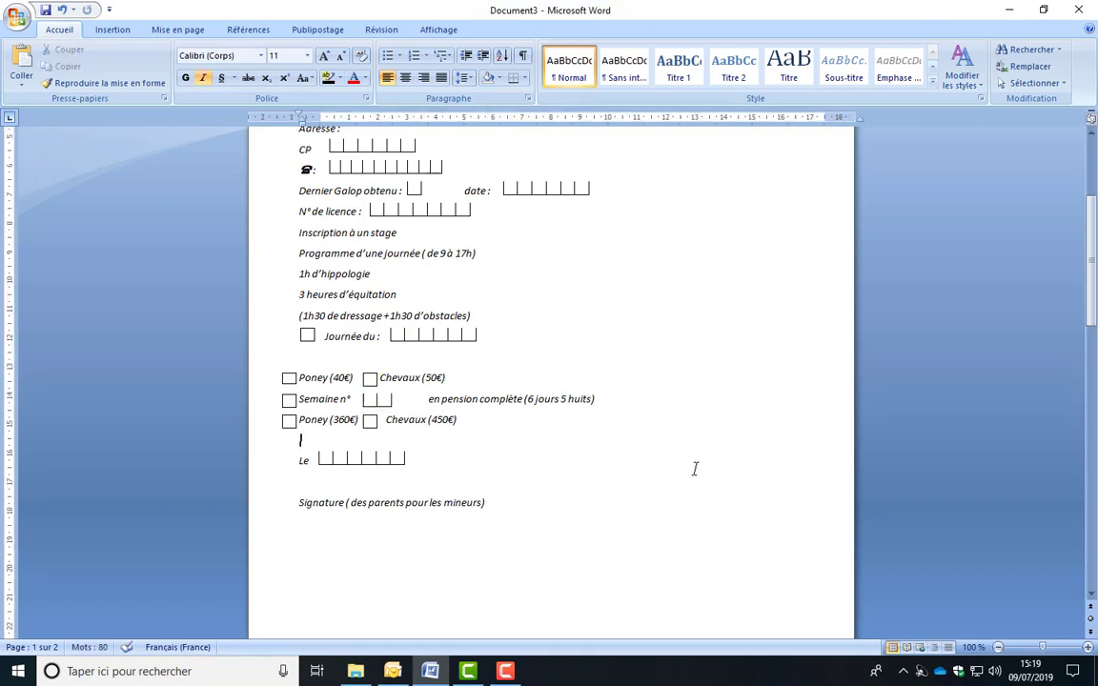
# Step: Delete the scanned registration form picture from the second page
pyautogui.scroll(-12, 695, 467)
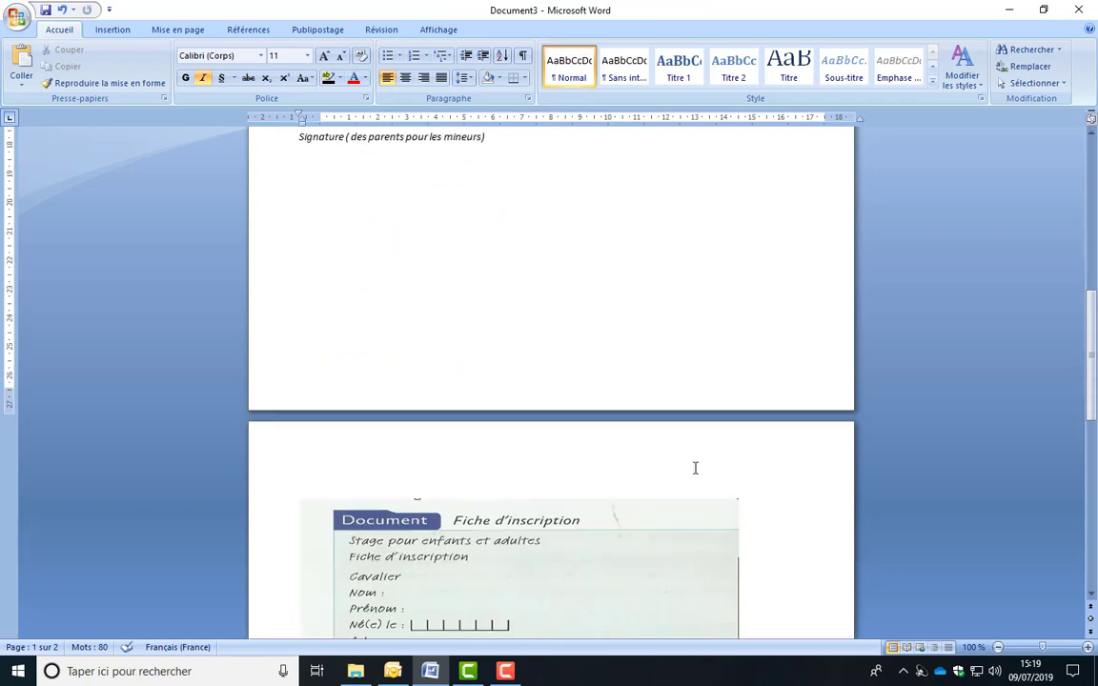
pyautogui.scroll(-3, 692, 472)
pyautogui.click(652, 438)
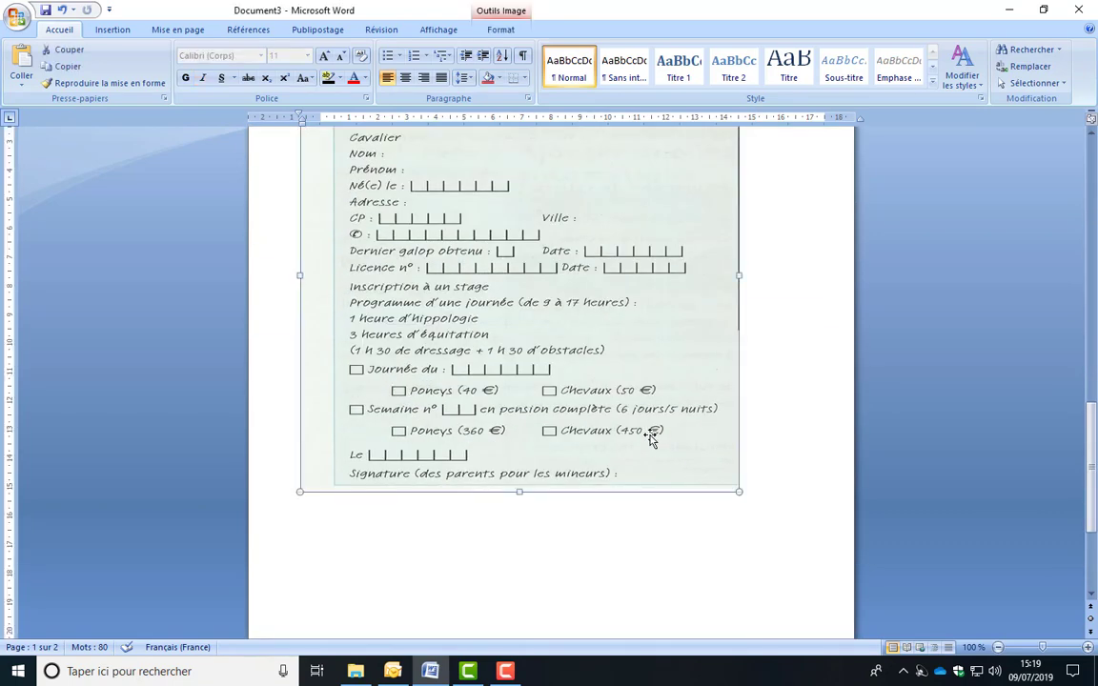
pyautogui.press('Delete')
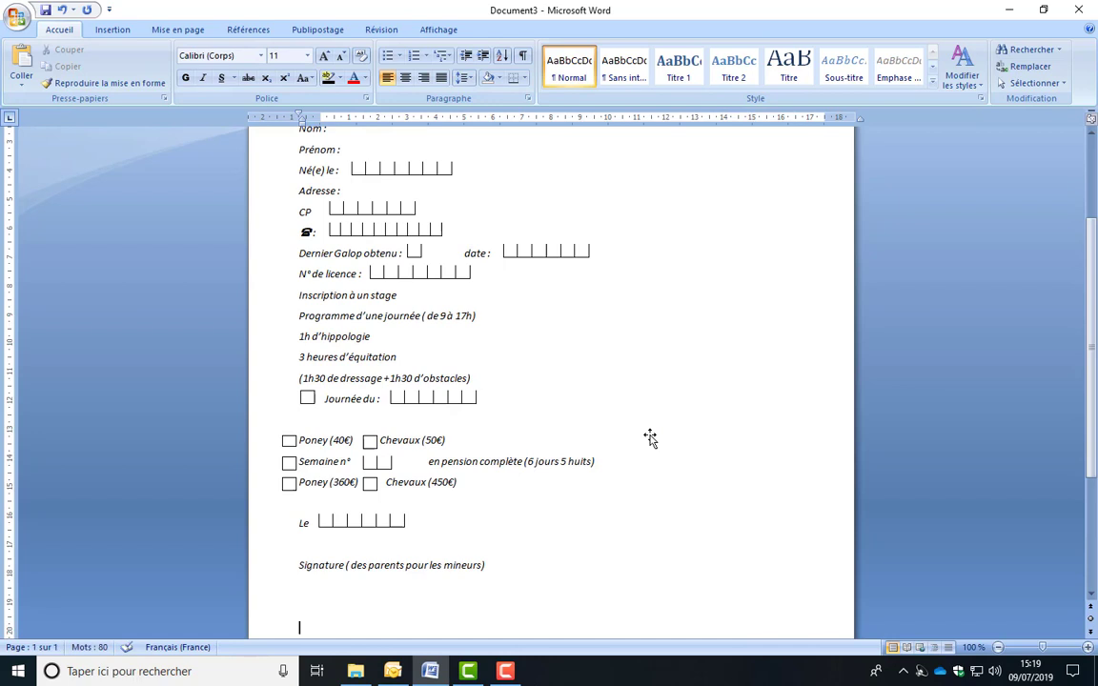
# Step: Reduce the page's top margin so that "Stage pour enfants et adultes" starts close to the page's upper edge
pyautogui.scroll(5, 649, 436)
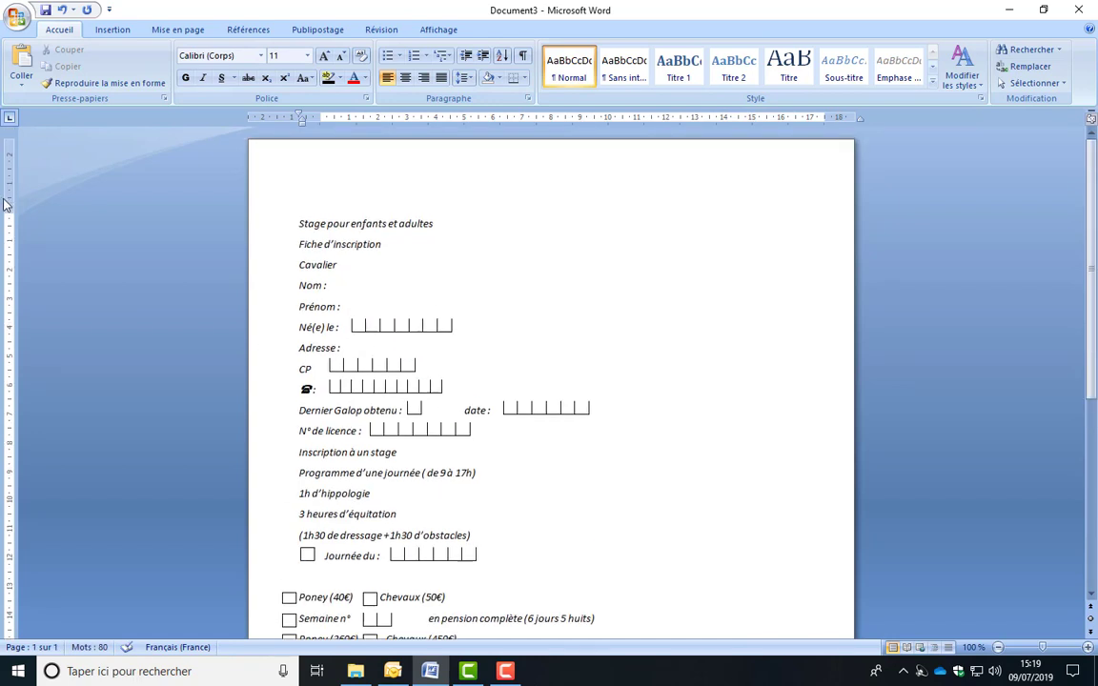
pyautogui.moveTo(9, 169); pyautogui.dragTo(10, 168)
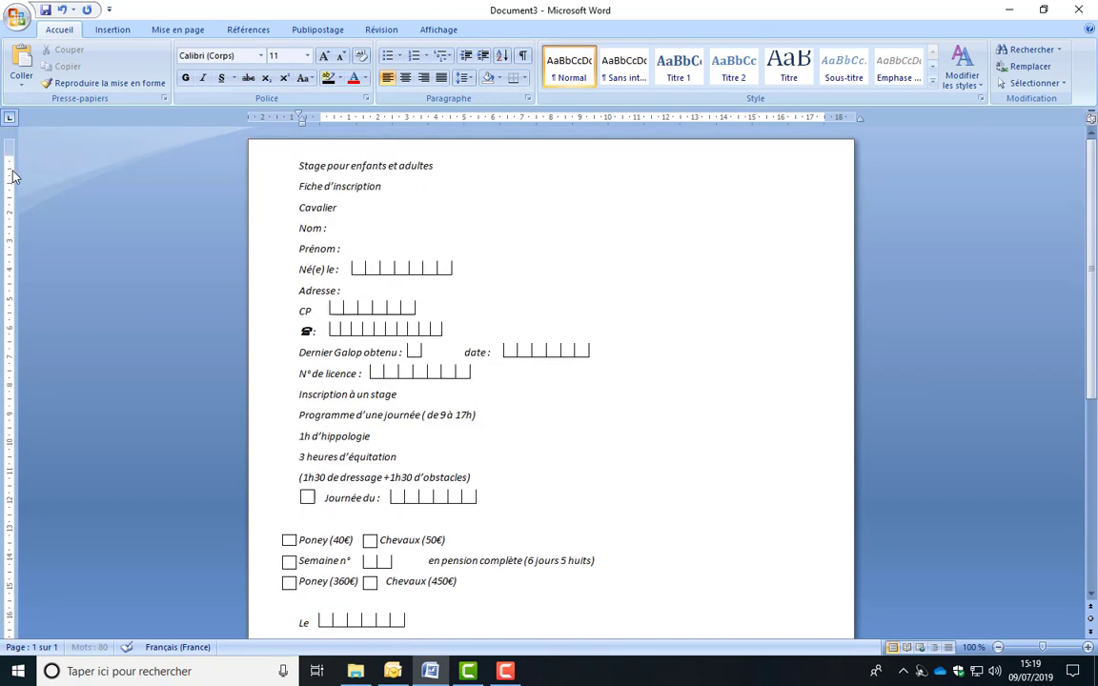